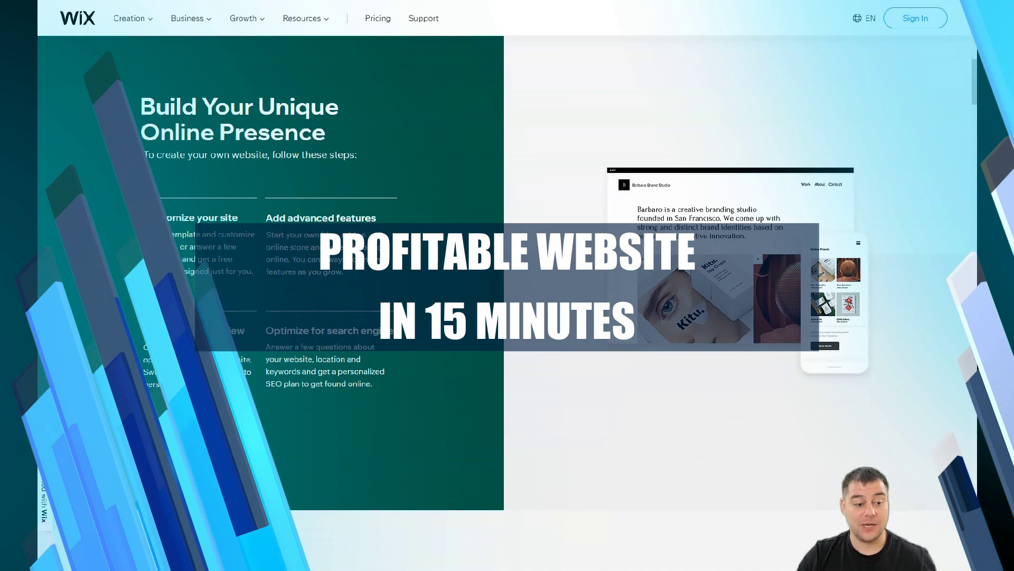
{"action": "scroll", "coordinate": [483, 335], "scroll_direction": "down", "scroll_amount": 5}
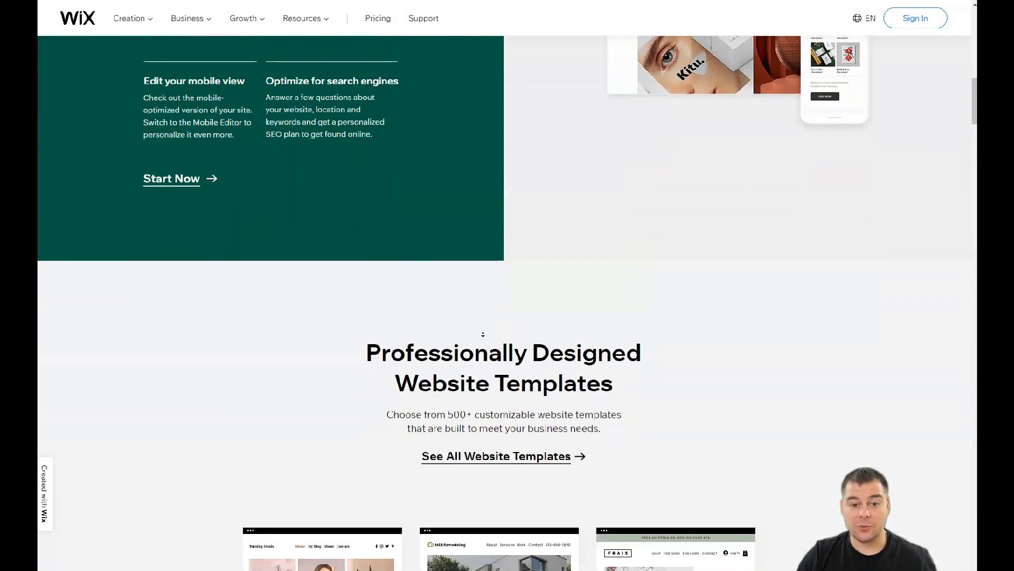
{"action": "scroll", "coordinate": [483, 334], "scroll_direction": "down", "scroll_amount": 2}
{"action": "scroll", "coordinate": [483, 335], "scroll_direction": "down", "scroll_amount": 2}
{"action": "scroll", "coordinate": [482, 335], "scroll_direction": "down", "scroll_amount": 2}
{"action": "scroll", "coordinate": [483, 335], "scroll_direction": "down", "scroll_amount": 1}
{"action": "scroll", "coordinate": [483, 335], "scroll_direction": "down", "scroll_amount": 2}
{"action": "scroll", "coordinate": [482, 334], "scroll_direction": "down", "scroll_amount": 2}
{"action": "scroll", "coordinate": [483, 335], "scroll_direction": "down", "scroll_amount": 2}
{"action": "scroll", "coordinate": [483, 335], "scroll_direction": "down", "scroll_amount": 2}
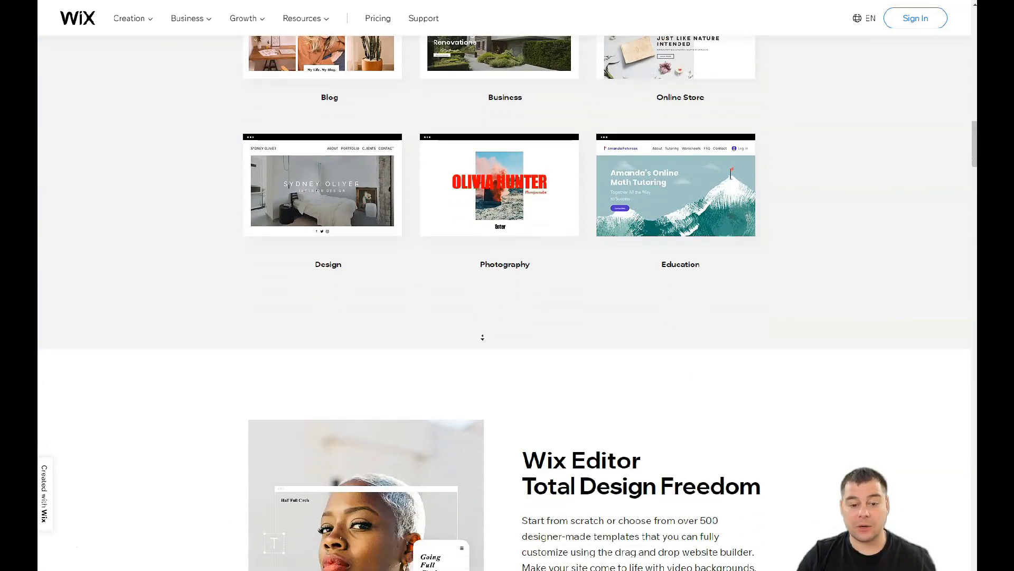
{"action": "scroll", "coordinate": [483, 337], "scroll_direction": "down", "scroll_amount": 2}
{"action": "scroll", "coordinate": [483, 337], "scroll_direction": "down", "scroll_amount": 2}
{"action": "scroll", "coordinate": [483, 337], "scroll_direction": "down", "scroll_amount": 2}
{"action": "scroll", "coordinate": [482, 337], "scroll_direction": "down", "scroll_amount": 2}
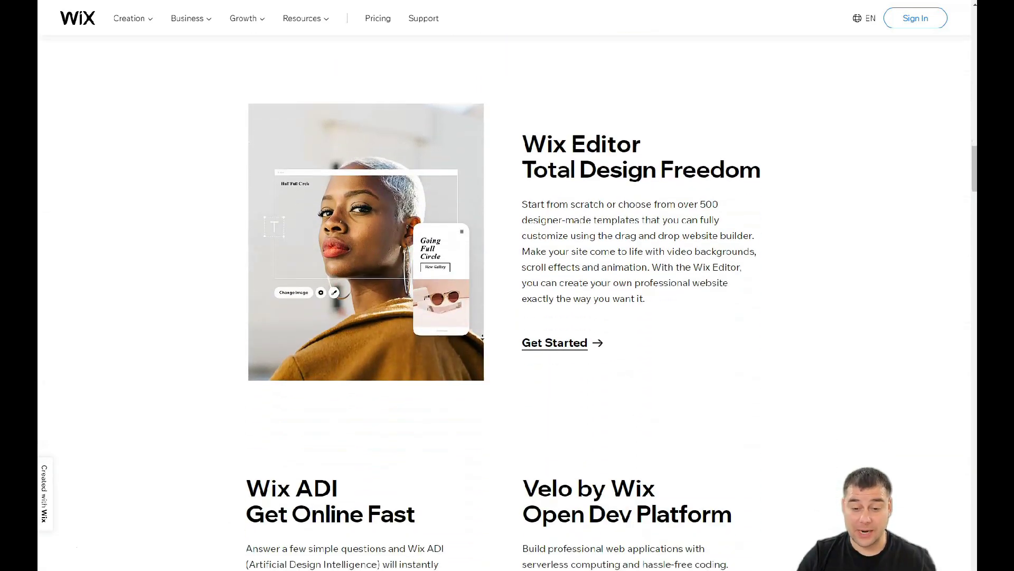
{"action": "scroll", "coordinate": [482, 337], "scroll_direction": "down", "scroll_amount": 2}
{"action": "scroll", "coordinate": [483, 337], "scroll_direction": "down", "scroll_amount": 2}
{"action": "scroll", "coordinate": [483, 337], "scroll_direction": "down", "scroll_amount": 2}
{"action": "scroll", "coordinate": [483, 337], "scroll_direction": "down", "scroll_amount": 2}
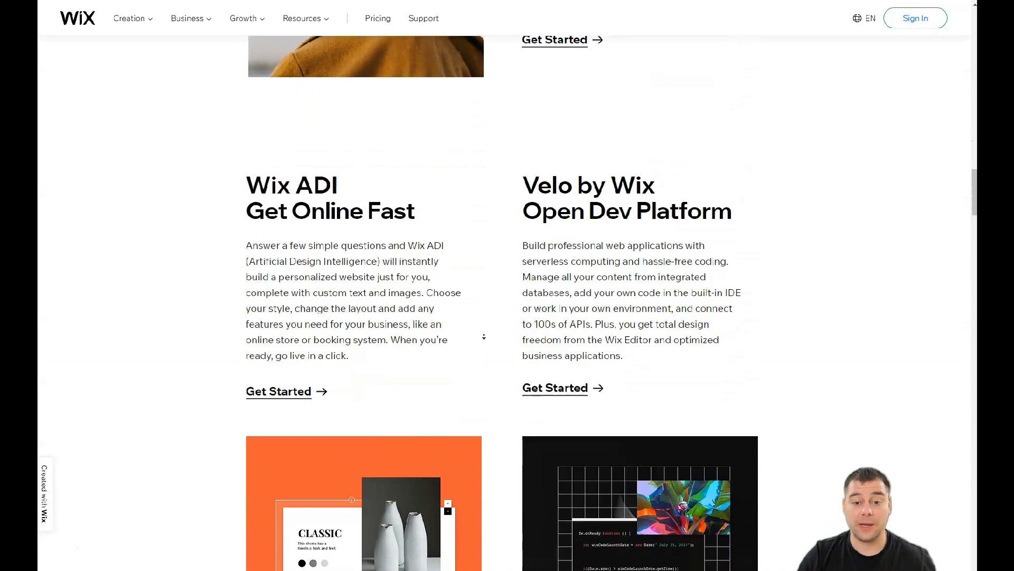
{"action": "scroll", "coordinate": [484, 336], "scroll_direction": "down", "scroll_amount": 2}
{"action": "scroll", "coordinate": [483, 336], "scroll_direction": "down", "scroll_amount": 2}
{"action": "scroll", "coordinate": [487, 335], "scroll_direction": "down", "scroll_amount": 2}
{"action": "scroll", "coordinate": [491, 335], "scroll_direction": "down", "scroll_amount": 2}
{"action": "scroll", "coordinate": [492, 334], "scroll_direction": "down", "scroll_amount": 2}
{"action": "scroll", "coordinate": [491, 335], "scroll_direction": "down", "scroll_amount": 2}
{"action": "scroll", "coordinate": [491, 334], "scroll_direction": "down", "scroll_amount": 2}
{"action": "scroll", "coordinate": [492, 334], "scroll_direction": "down", "scroll_amount": 2}
{"action": "scroll", "coordinate": [492, 335], "scroll_direction": "down", "scroll_amount": 2}
{"action": "scroll", "coordinate": [491, 334], "scroll_direction": "down", "scroll_amount": 2}
{"action": "scroll", "coordinate": [492, 334], "scroll_direction": "down", "scroll_amount": 2}
{"action": "scroll", "coordinate": [493, 336], "scroll_direction": "down", "scroll_amount": 2}
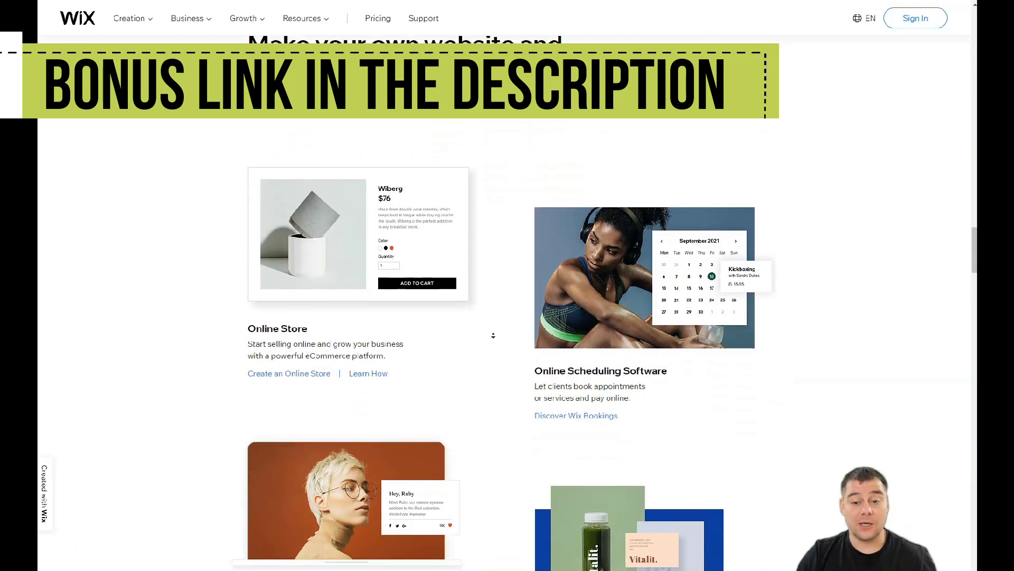
{"action": "scroll", "coordinate": [493, 336], "scroll_direction": "down", "scroll_amount": 2}
{"action": "scroll", "coordinate": [493, 336], "scroll_direction": "down", "scroll_amount": 2}
{"action": "scroll", "coordinate": [493, 337], "scroll_direction": "down", "scroll_amount": 2}
{"action": "scroll", "coordinate": [493, 336], "scroll_direction": "down", "scroll_amount": 2}
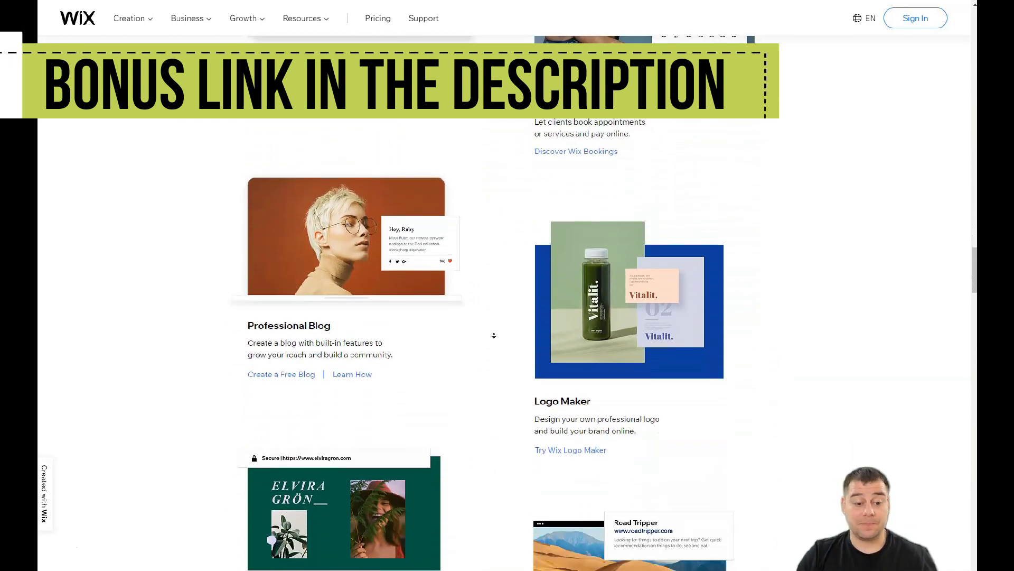
{"action": "scroll", "coordinate": [494, 336], "scroll_direction": "down", "scroll_amount": 2}
{"action": "scroll", "coordinate": [493, 336], "scroll_direction": "down", "scroll_amount": 2}
{"action": "scroll", "coordinate": [492, 336], "scroll_direction": "down", "scroll_amount": 1}
{"action": "scroll", "coordinate": [493, 336], "scroll_direction": "down", "scroll_amount": 1}
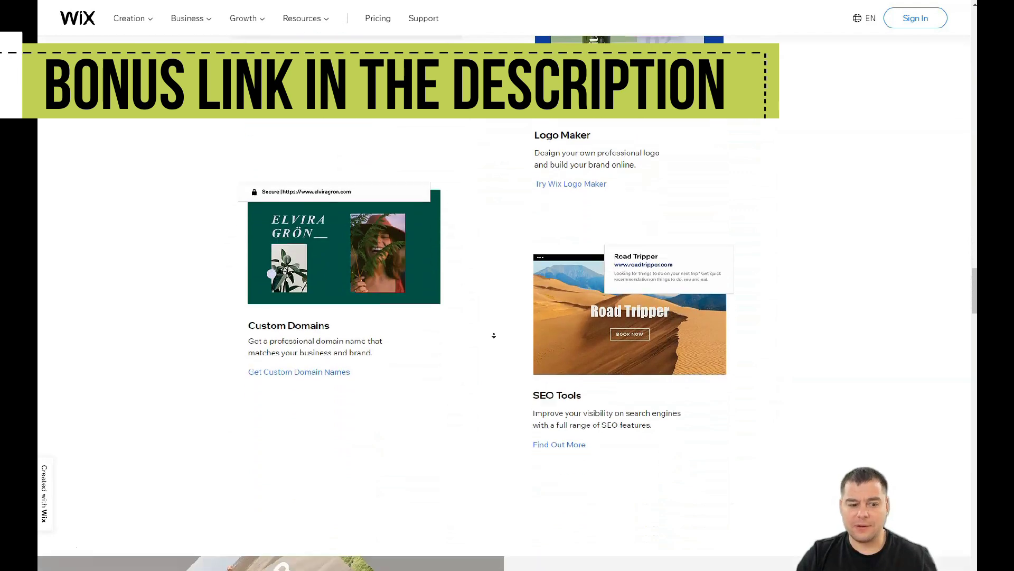
{"action": "scroll", "coordinate": [493, 336], "scroll_direction": "down", "scroll_amount": 2}
{"action": "scroll", "coordinate": [492, 336], "scroll_direction": "down", "scroll_amount": 2}
{"action": "scroll", "coordinate": [493, 337], "scroll_direction": "down", "scroll_amount": 2}
{"action": "scroll", "coordinate": [493, 336], "scroll_direction": "down", "scroll_amount": 2}
{"action": "scroll", "coordinate": [493, 336], "scroll_direction": "down", "scroll_amount": 2}
{"action": "scroll", "coordinate": [493, 337], "scroll_direction": "down", "scroll_amount": 2}
{"action": "scroll", "coordinate": [493, 336], "scroll_direction": "down", "scroll_amount": 2}
{"action": "scroll", "coordinate": [494, 336], "scroll_direction": "down", "scroll_amount": 2}
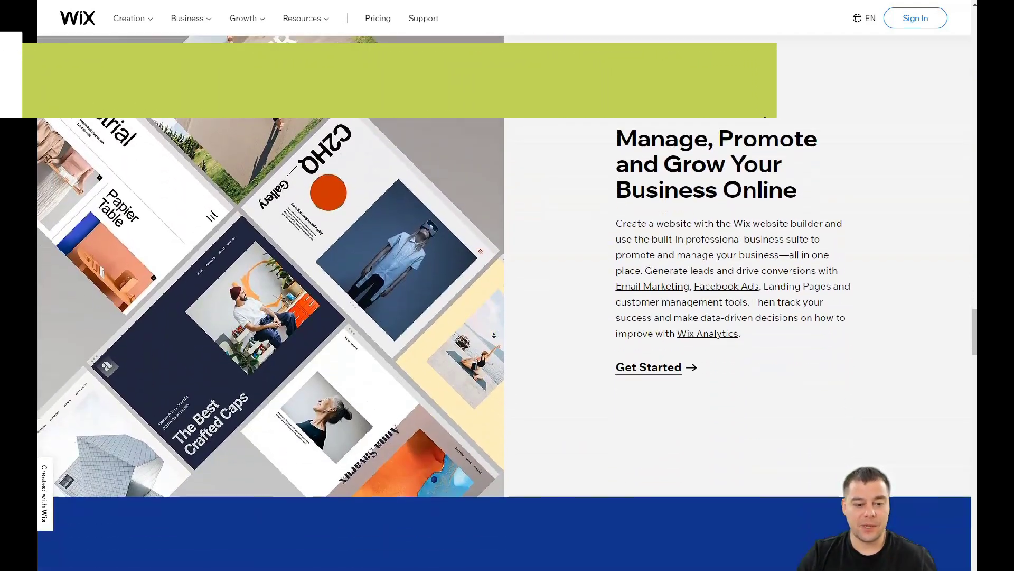
{"action": "scroll", "coordinate": [493, 336], "scroll_direction": "down", "scroll_amount": 2}
{"action": "scroll", "coordinate": [493, 337], "scroll_direction": "down", "scroll_amount": 2}
{"action": "scroll", "coordinate": [493, 336], "scroll_direction": "down", "scroll_amount": 2}
{"action": "scroll", "coordinate": [493, 337], "scroll_direction": "down", "scroll_amount": 2}
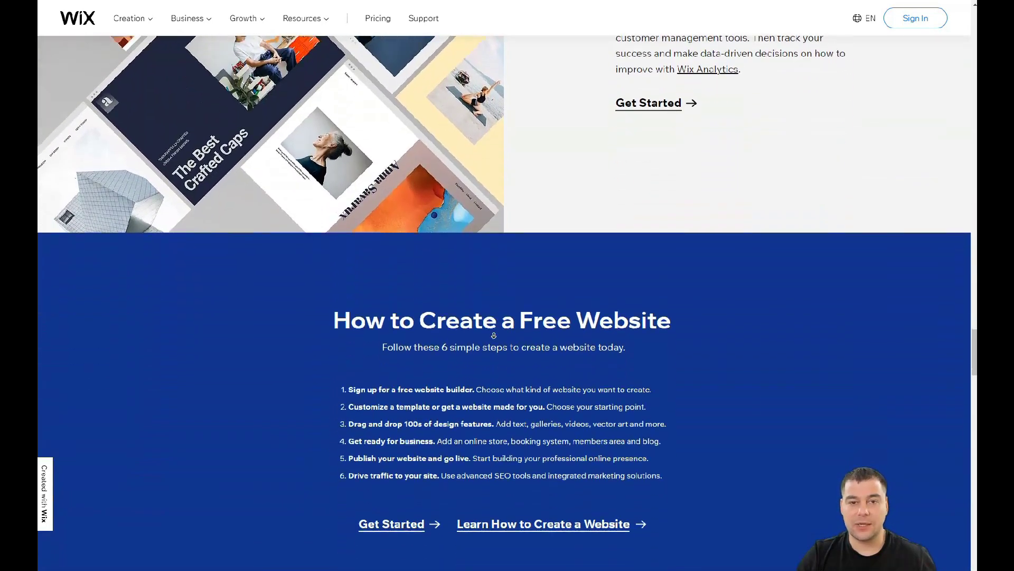
{"action": "scroll", "coordinate": [492, 336], "scroll_direction": "down", "scroll_amount": 2}
{"action": "scroll", "coordinate": [493, 336], "scroll_direction": "down", "scroll_amount": 2}
{"action": "scroll", "coordinate": [493, 336], "scroll_direction": "down", "scroll_amount": 2}
{"action": "scroll", "coordinate": [493, 336], "scroll_direction": "down", "scroll_amount": 2}
{"action": "scroll", "coordinate": [493, 336], "scroll_direction": "down", "scroll_amount": 2}
{"action": "scroll", "coordinate": [493, 336], "scroll_direction": "down", "scroll_amount": 2}
{"action": "scroll", "coordinate": [493, 336], "scroll_direction": "down", "scroll_amount": 2}
{"action": "scroll", "coordinate": [493, 336], "scroll_direction": "down", "scroll_amount": 2}
{"action": "scroll", "coordinate": [493, 337], "scroll_direction": "down", "scroll_amount": 2}
{"action": "scroll", "coordinate": [493, 336], "scroll_direction": "down", "scroll_amount": 2}
{"action": "scroll", "coordinate": [492, 336], "scroll_direction": "down", "scroll_amount": 2}
{"action": "scroll", "coordinate": [493, 336], "scroll_direction": "down", "scroll_amount": 2}
{"action": "scroll", "coordinate": [489, 330], "scroll_direction": "down", "scroll_amount": 2}
{"action": "scroll", "coordinate": [489, 330], "scroll_direction": "down", "scroll_amount": 2}
{"action": "scroll", "coordinate": [488, 331], "scroll_direction": "down", "scroll_amount": 2}
{"action": "scroll", "coordinate": [488, 330], "scroll_direction": "down", "scroll_amount": 2}
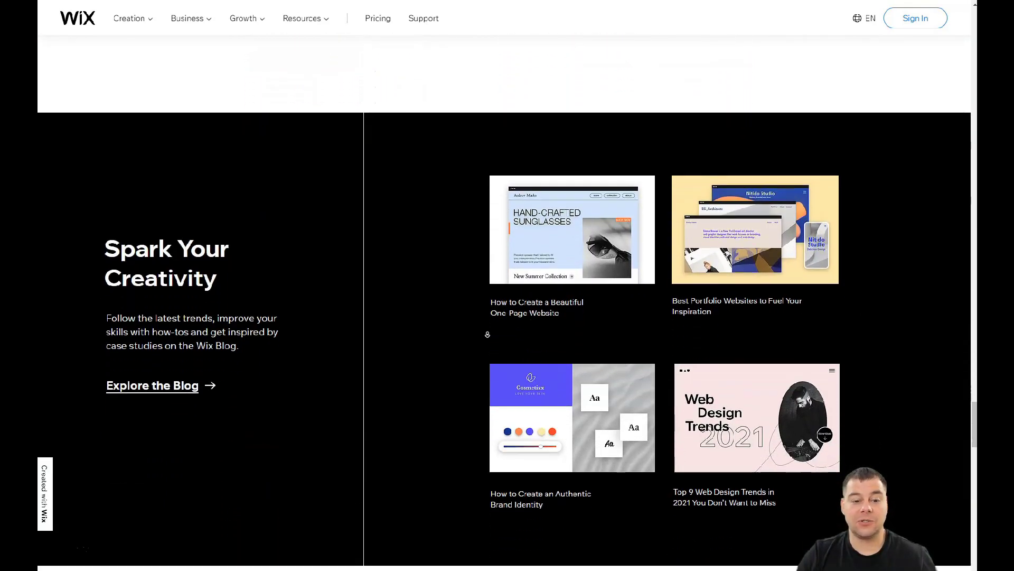
{"action": "scroll", "coordinate": [488, 334], "scroll_direction": "down", "scroll_amount": 2}
{"action": "scroll", "coordinate": [487, 333], "scroll_direction": "down", "scroll_amount": 2}
{"action": "scroll", "coordinate": [487, 334], "scroll_direction": "down", "scroll_amount": 2}
{"action": "scroll", "coordinate": [487, 334], "scroll_direction": "down", "scroll_amount": 2}
{"action": "scroll", "coordinate": [488, 334], "scroll_direction": "down", "scroll_amount": 2}
{"action": "scroll", "coordinate": [489, 334], "scroll_direction": "down", "scroll_amount": 2}
{"action": "scroll", "coordinate": [488, 334], "scroll_direction": "down", "scroll_amount": 2}
{"action": "scroll", "coordinate": [489, 334], "scroll_direction": "down", "scroll_amount": 2}
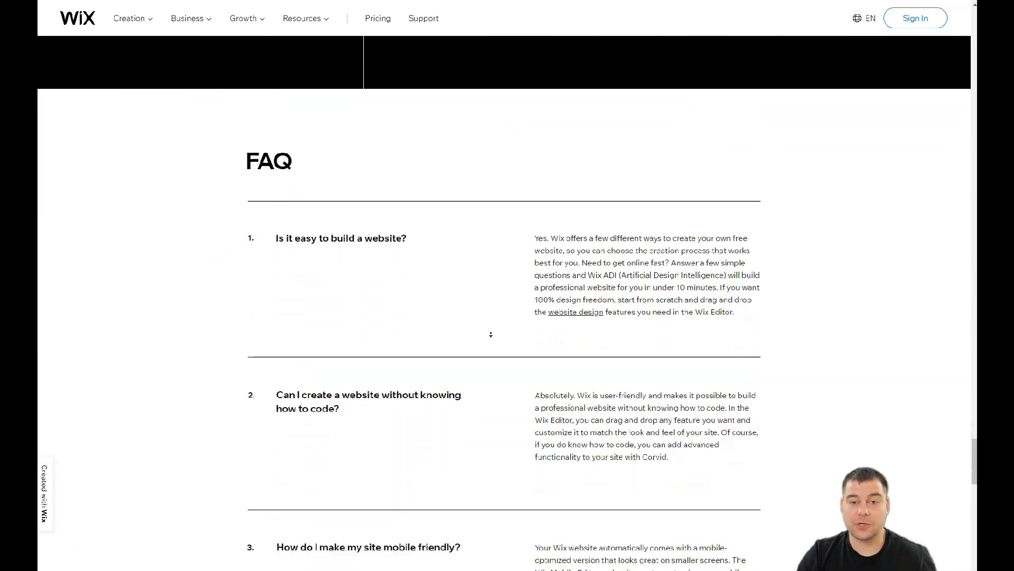
{"action": "scroll", "coordinate": [491, 334], "scroll_direction": "down", "scroll_amount": 2}
{"action": "scroll", "coordinate": [490, 334], "scroll_direction": "down", "scroll_amount": 2}
{"action": "scroll", "coordinate": [491, 333], "scroll_direction": "down", "scroll_amount": 2}
{"action": "scroll", "coordinate": [492, 317], "scroll_direction": "down", "scroll_amount": 1}
{"action": "scroll", "coordinate": [493, 299], "scroll_direction": "up", "scroll_amount": 2}
{"action": "scroll", "coordinate": [493, 286], "scroll_direction": "up", "scroll_amount": 3}
{"action": "scroll", "coordinate": [493, 269], "scroll_direction": "up", "scroll_amount": 3}
{"action": "scroll", "coordinate": [494, 263], "scroll_direction": "up", "scroll_amount": 4}
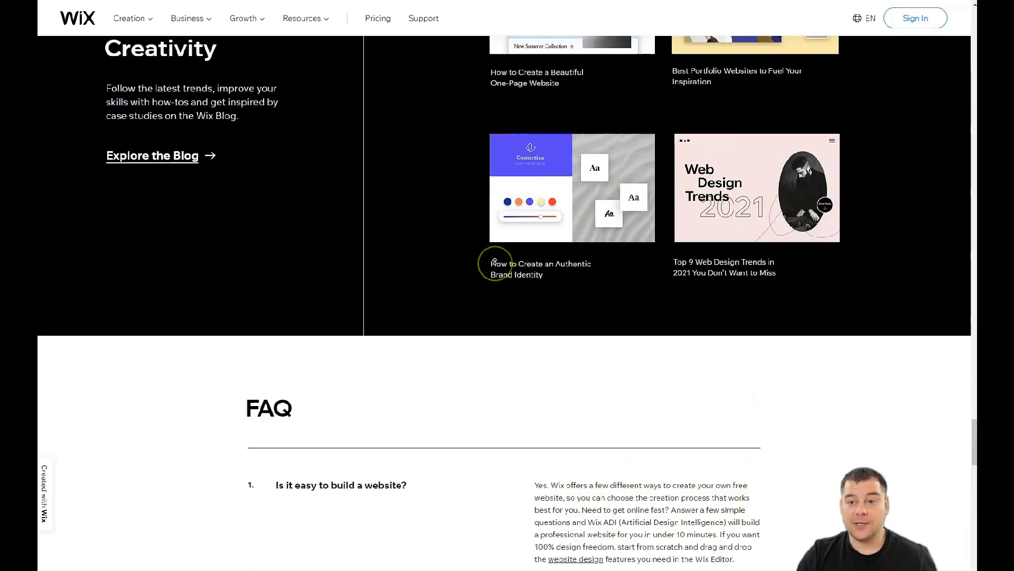
{"action": "scroll", "coordinate": [494, 262], "scroll_direction": "up", "scroll_amount": 3}
{"action": "scroll", "coordinate": [491, 238], "scroll_direction": "up", "scroll_amount": 3}
{"action": "scroll", "coordinate": [488, 198], "scroll_direction": "up", "scroll_amount": 4}
{"action": "scroll", "coordinate": [483, 146], "scroll_direction": "up", "scroll_amount": 4}
{"action": "scroll", "coordinate": [483, 144], "scroll_direction": "up", "scroll_amount": 6}
{"action": "scroll", "coordinate": [491, 138], "scroll_direction": "up", "scroll_amount": 6}
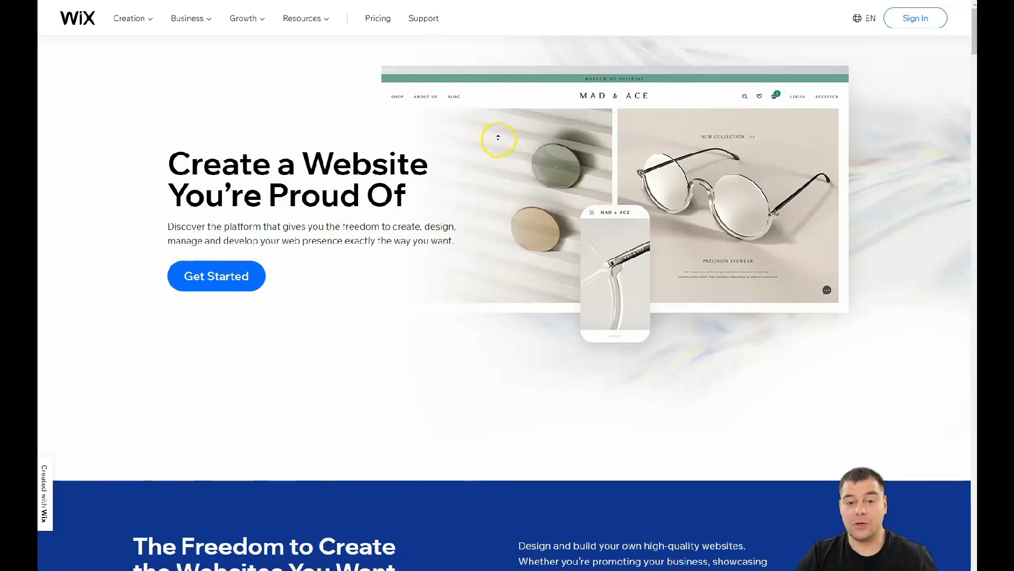
Sign in to Wix, choose Other as the website type, and pick Edit a Template
{"action": "left_click", "coordinate": [916, 19]}
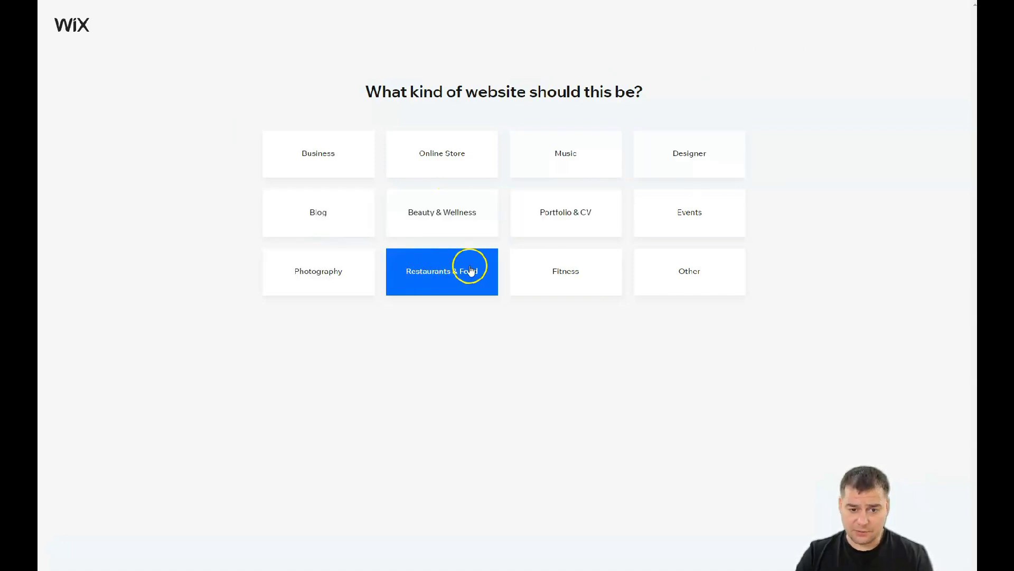
{"action": "left_click", "coordinate": [688, 273]}
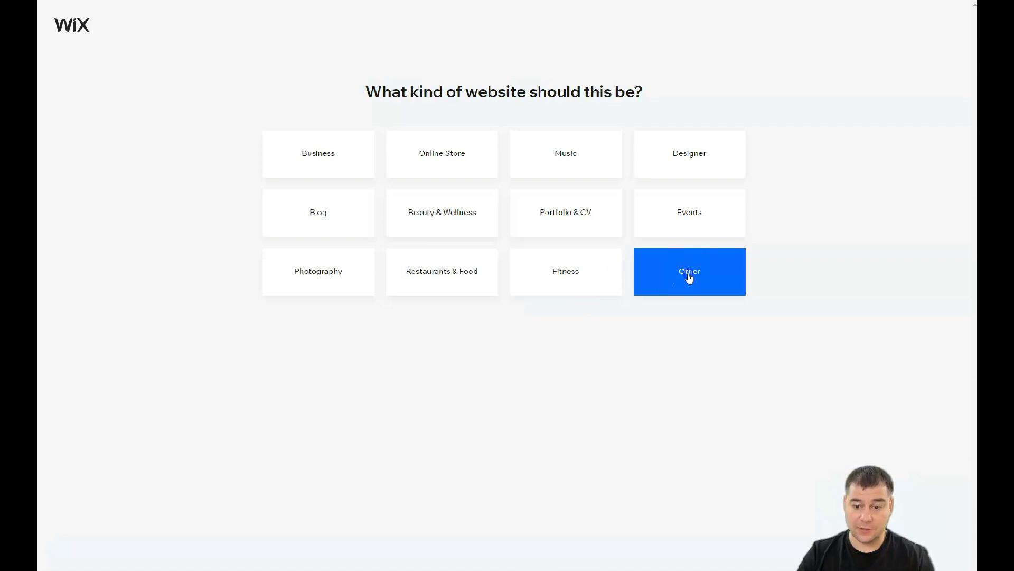
{"action": "left_click", "coordinate": [679, 269]}
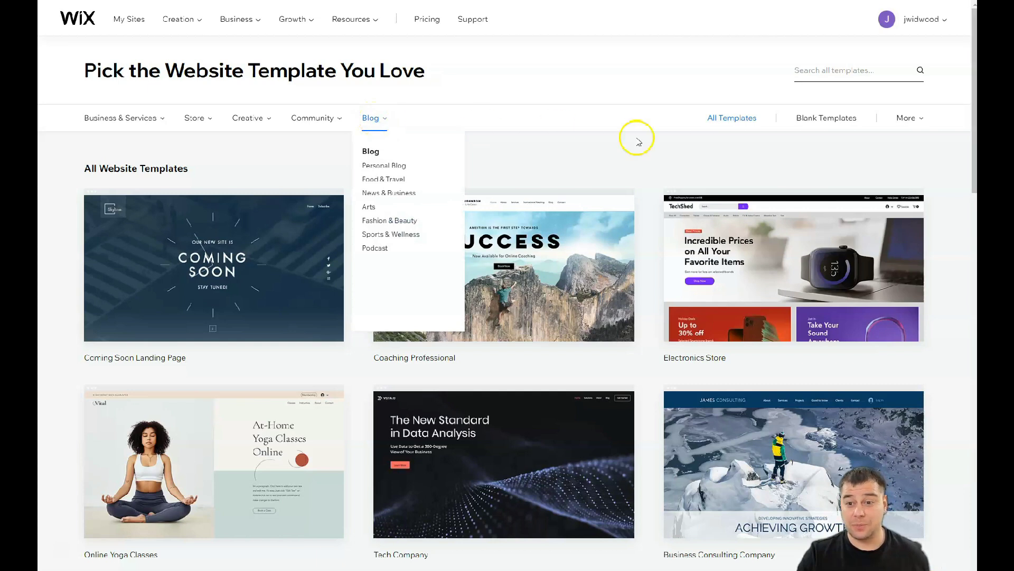
Page through the template gallery and open the skyline Coming Soon Landing Page template
{"action": "left_click", "coordinate": [822, 121]}
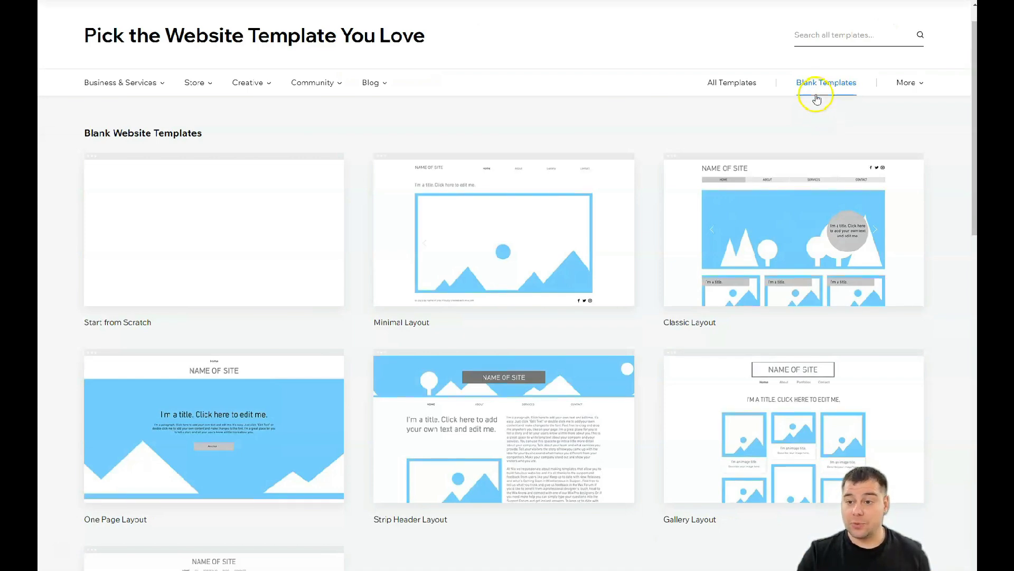
{"action": "mouse_move", "coordinate": [824, 270]}
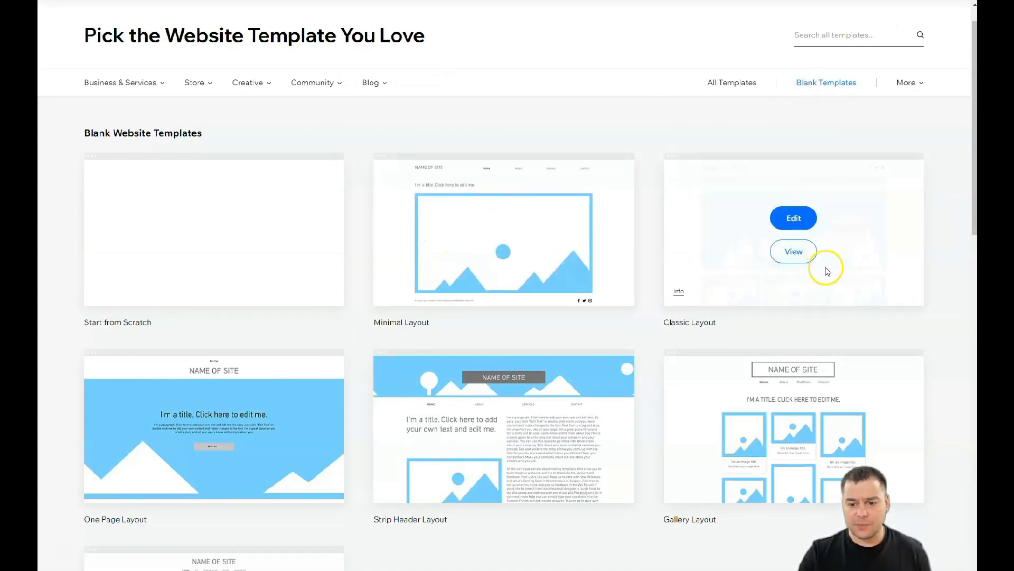
{"action": "scroll", "coordinate": [277, 334], "scroll_direction": "down", "scroll_amount": 2}
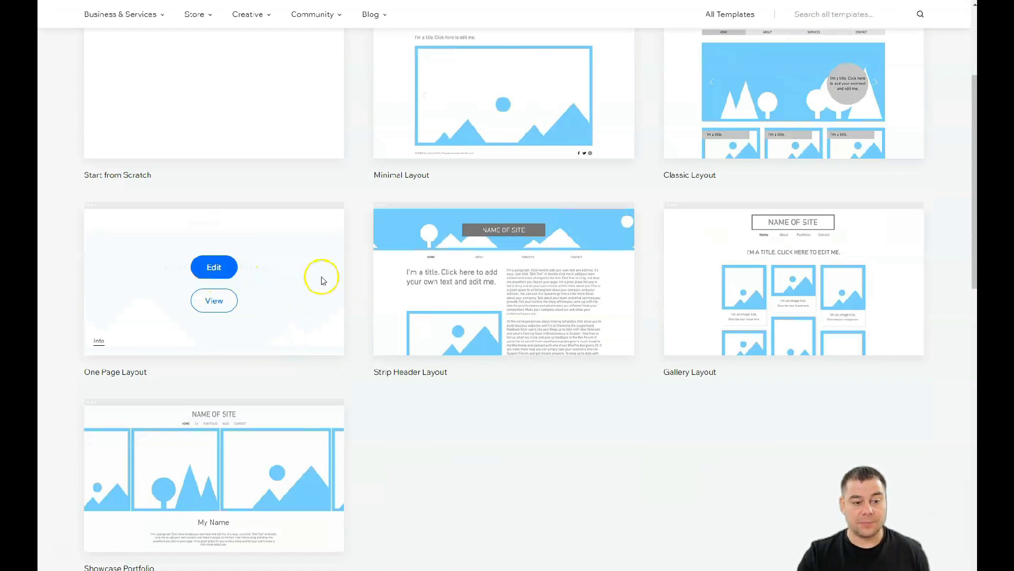
{"action": "scroll", "coordinate": [523, 274], "scroll_direction": "up", "scroll_amount": 3}
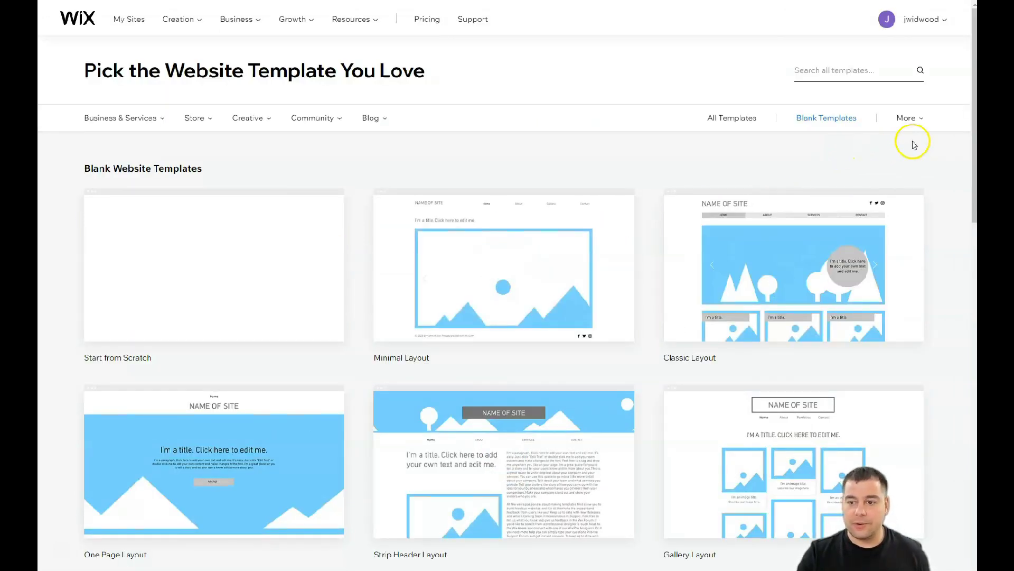
{"action": "left_click", "coordinate": [731, 117]}
{"action": "scroll", "coordinate": [475, 199], "scroll_direction": "down", "scroll_amount": 1}
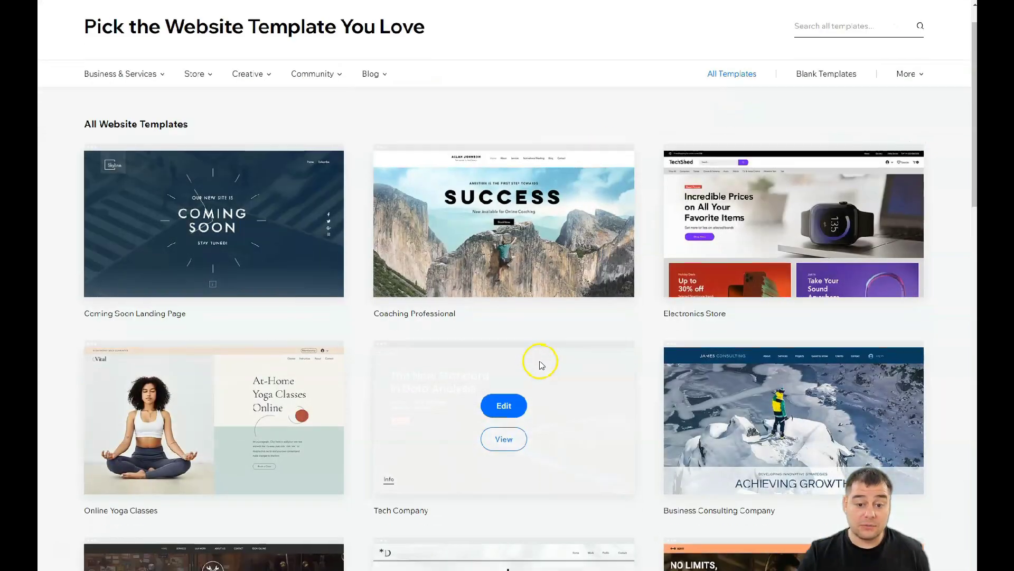
{"action": "scroll", "coordinate": [552, 355], "scroll_direction": "down", "scroll_amount": 10}
{"action": "scroll", "coordinate": [553, 356], "scroll_direction": "down", "scroll_amount": 5}
{"action": "left_click", "coordinate": [523, 249]}
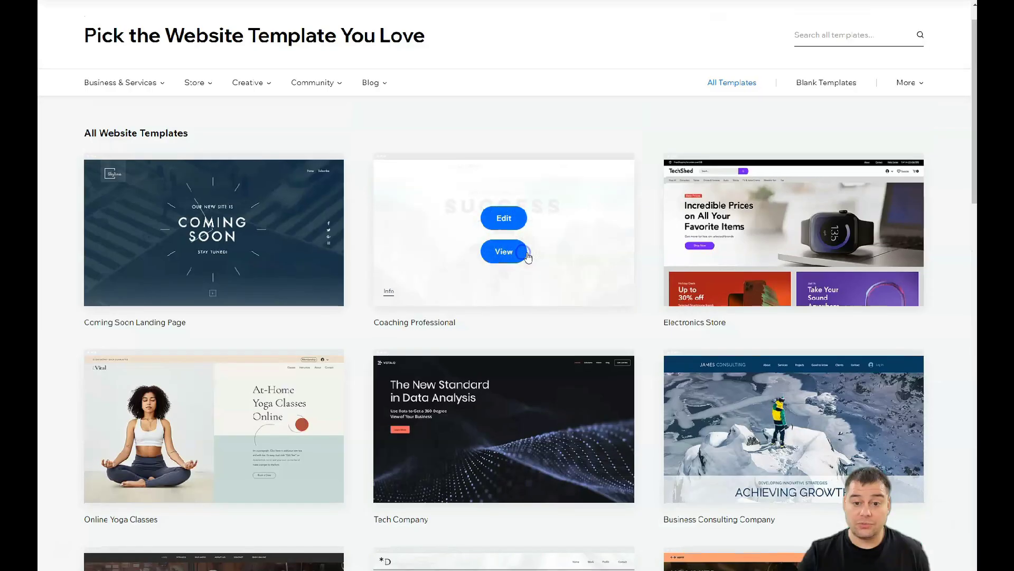
{"action": "scroll", "coordinate": [546, 348], "scroll_direction": "down", "scroll_amount": 5}
{"action": "scroll", "coordinate": [546, 349], "scroll_direction": "down", "scroll_amount": 5}
{"action": "scroll", "coordinate": [552, 337], "scroll_direction": "down", "scroll_amount": 4}
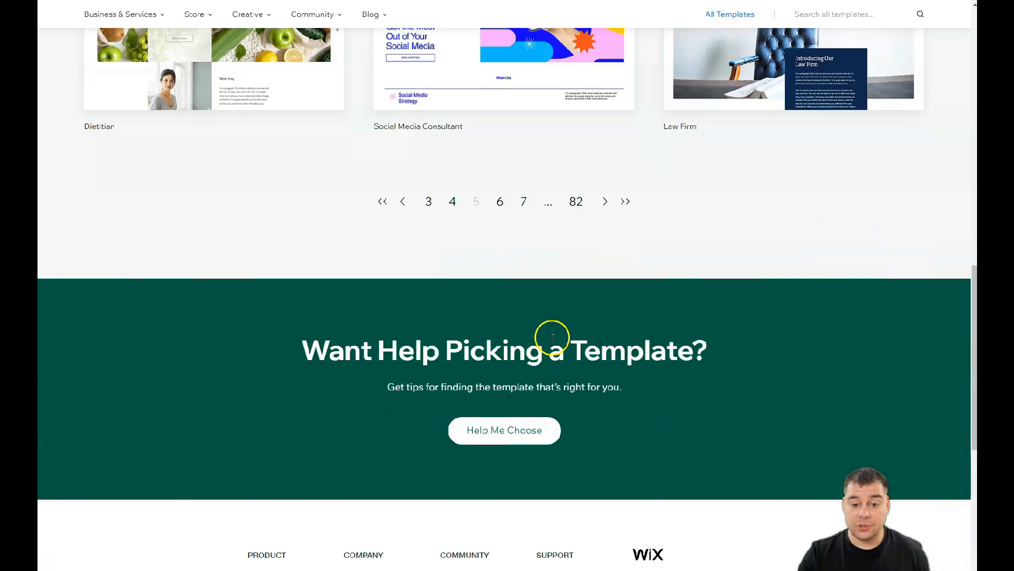
{"action": "left_click", "coordinate": [521, 200]}
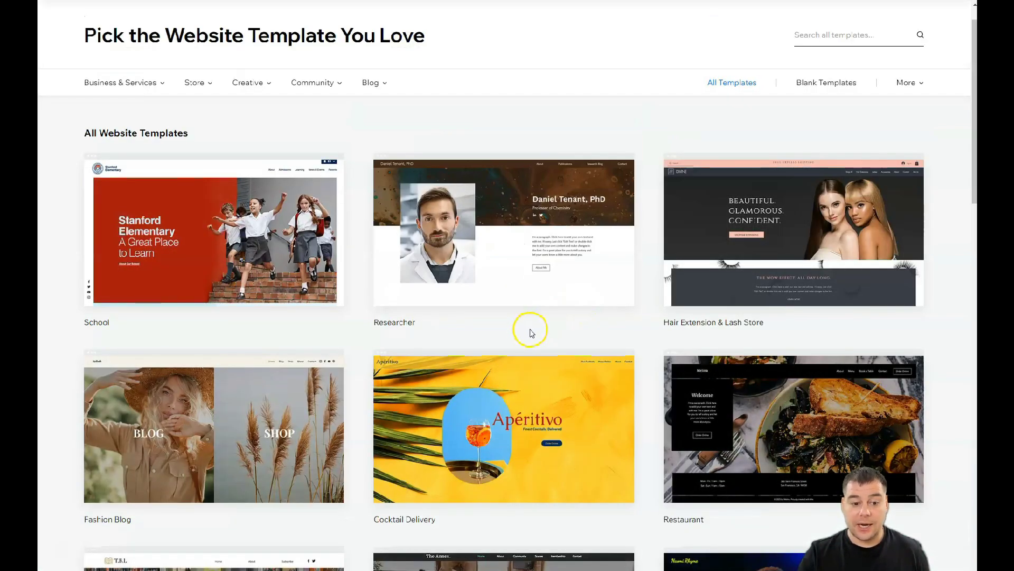
{"action": "scroll", "coordinate": [530, 328], "scroll_direction": "down", "scroll_amount": 1}
{"action": "scroll", "coordinate": [531, 329], "scroll_direction": "down", "scroll_amount": 5}
{"action": "scroll", "coordinate": [539, 317], "scroll_direction": "down", "scroll_amount": 4}
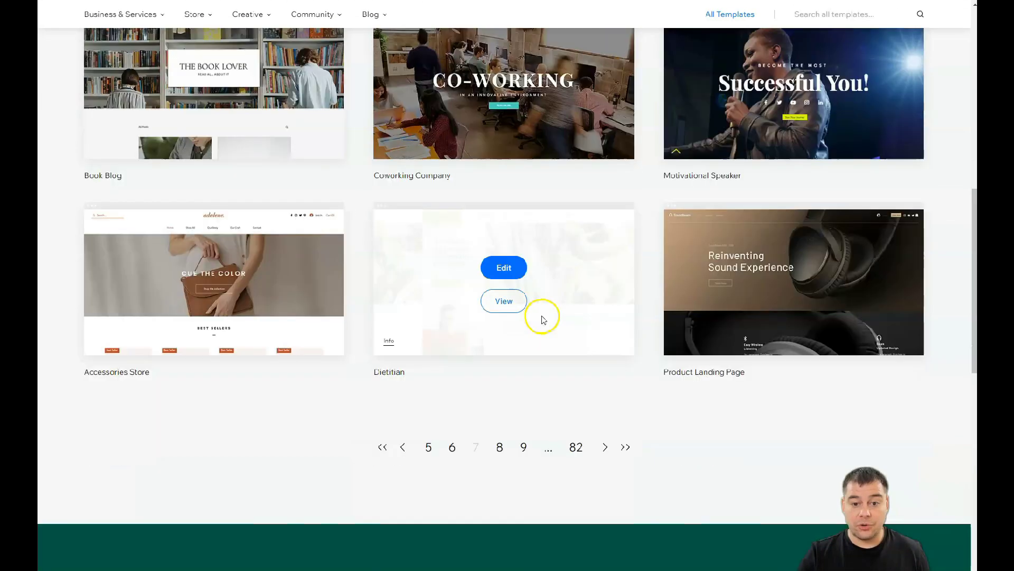
{"action": "left_click", "coordinate": [525, 447]}
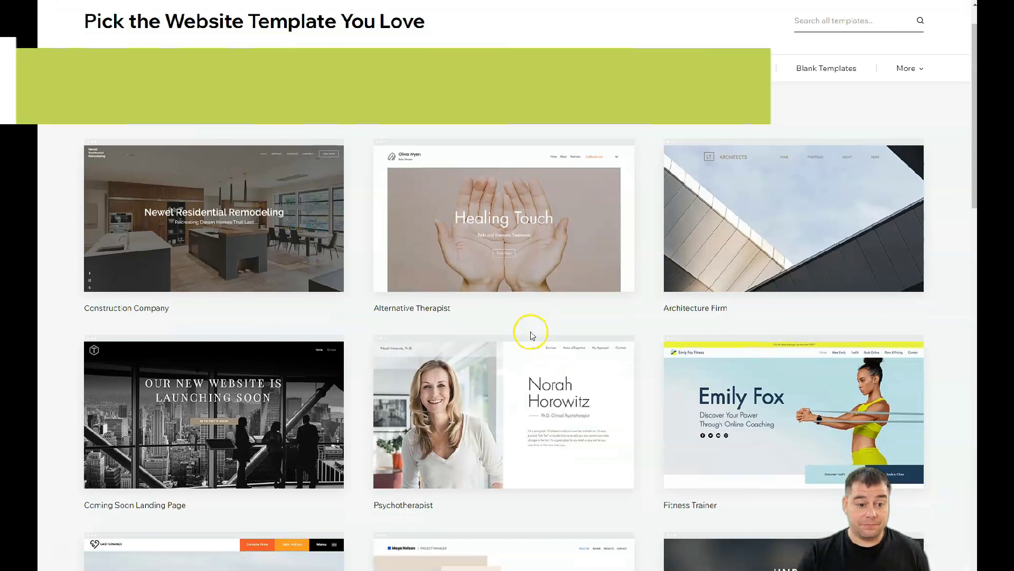
{"action": "scroll", "coordinate": [531, 333], "scroll_direction": "down", "scroll_amount": 3}
{"action": "left_click", "coordinate": [213, 217]}
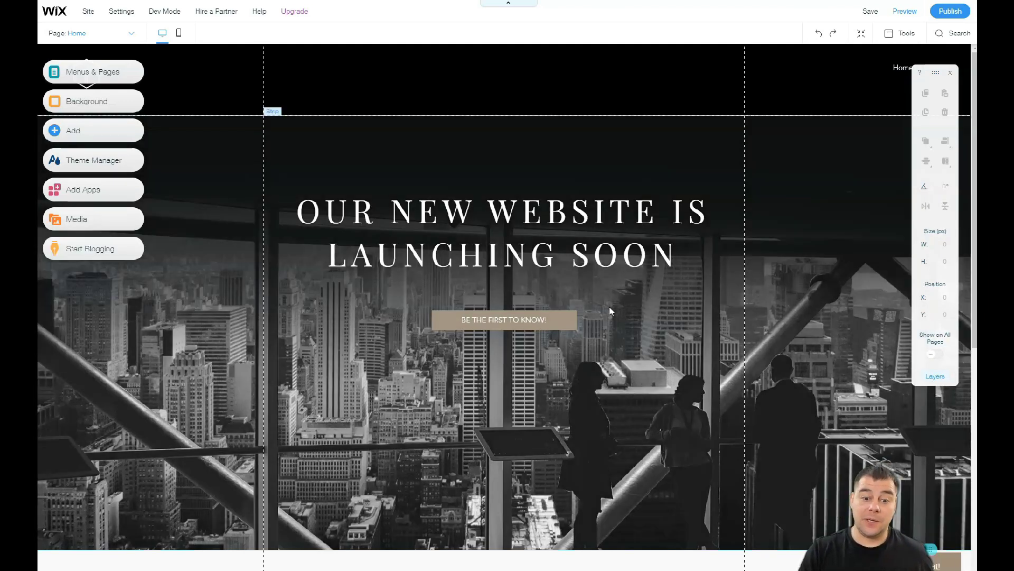
{"action": "scroll", "coordinate": [654, 292], "scroll_direction": "down", "scroll_amount": 3}
{"action": "scroll", "coordinate": [654, 293], "scroll_direction": "down", "scroll_amount": 3}
{"action": "scroll", "coordinate": [654, 293], "scroll_direction": "down", "scroll_amount": 3}
{"action": "scroll", "coordinate": [654, 293], "scroll_direction": "down", "scroll_amount": 2}
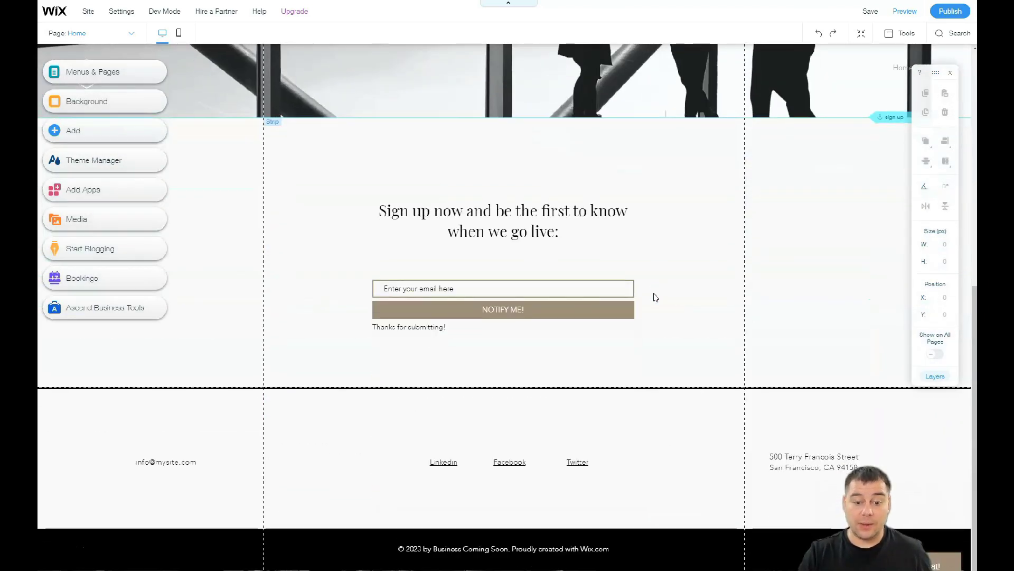
{"action": "scroll", "coordinate": [654, 298], "scroll_direction": "up", "scroll_amount": 3}
{"action": "scroll", "coordinate": [654, 297], "scroll_direction": "up", "scroll_amount": 3}
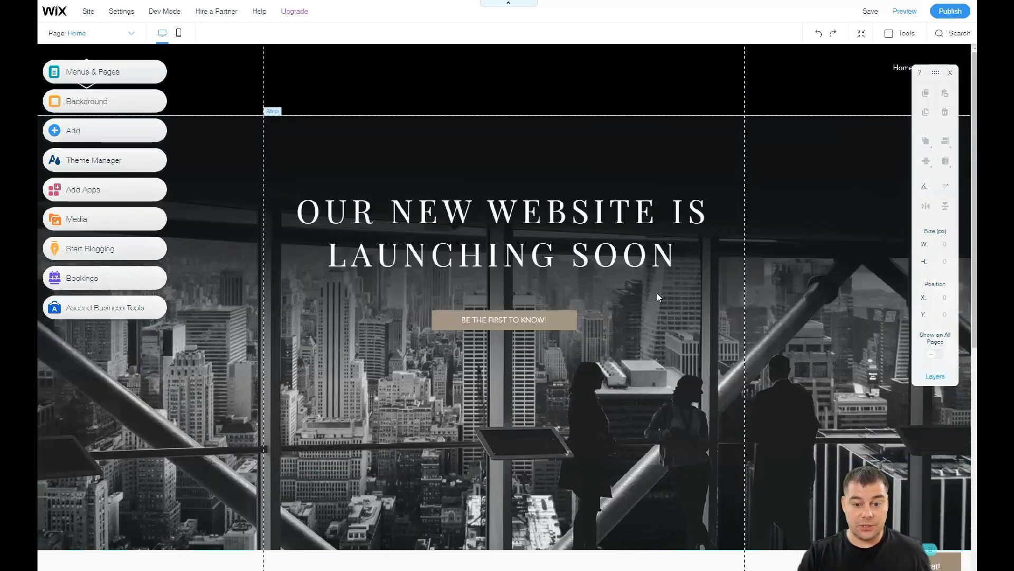
{"action": "scroll", "coordinate": [657, 298], "scroll_direction": "down", "scroll_amount": 3}
{"action": "scroll", "coordinate": [657, 297], "scroll_direction": "down", "scroll_amount": 2}
{"action": "scroll", "coordinate": [657, 297], "scroll_direction": "down", "scroll_amount": 2}
{"action": "scroll", "coordinate": [657, 297], "scroll_direction": "up", "scroll_amount": 3}
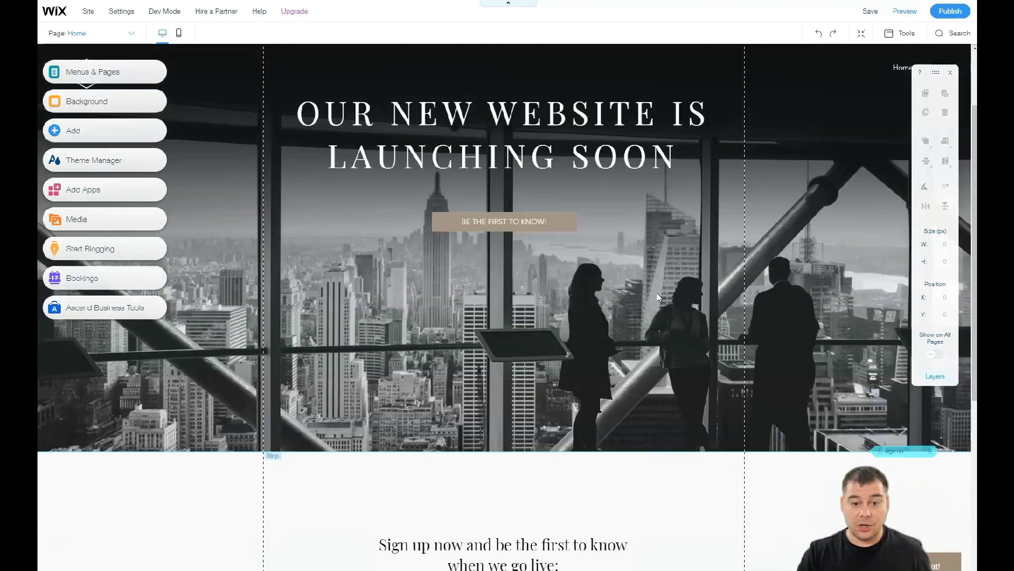
{"action": "scroll", "coordinate": [657, 298], "scroll_direction": "up", "scroll_amount": 2}
{"action": "scroll", "coordinate": [657, 297], "scroll_direction": "up", "scroll_amount": 1}
{"action": "scroll", "coordinate": [658, 297], "scroll_direction": "down", "scroll_amount": 3}
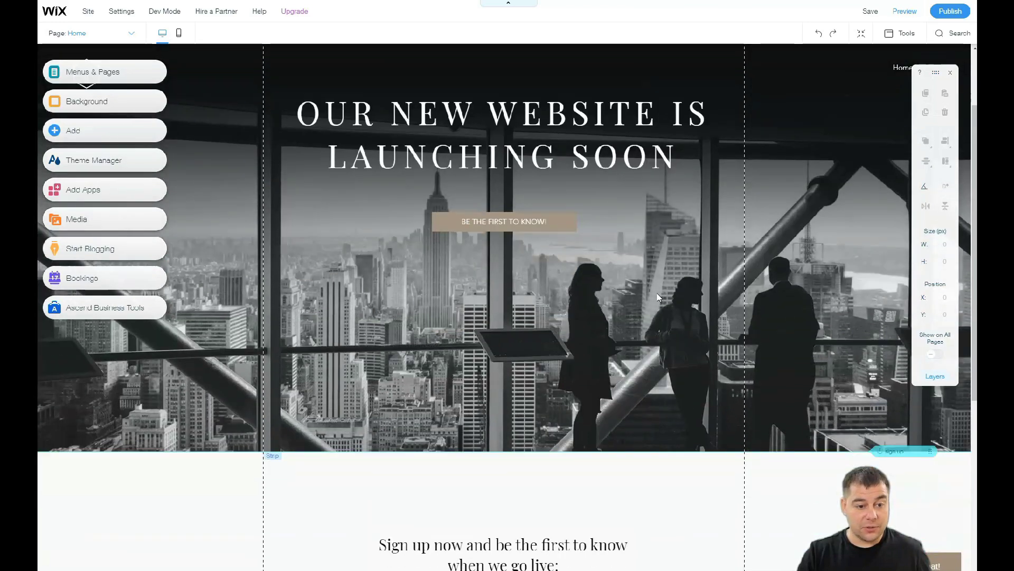
{"action": "scroll", "coordinate": [657, 298], "scroll_direction": "down", "scroll_amount": 2}
{"action": "scroll", "coordinate": [657, 298], "scroll_direction": "up", "scroll_amount": 4}
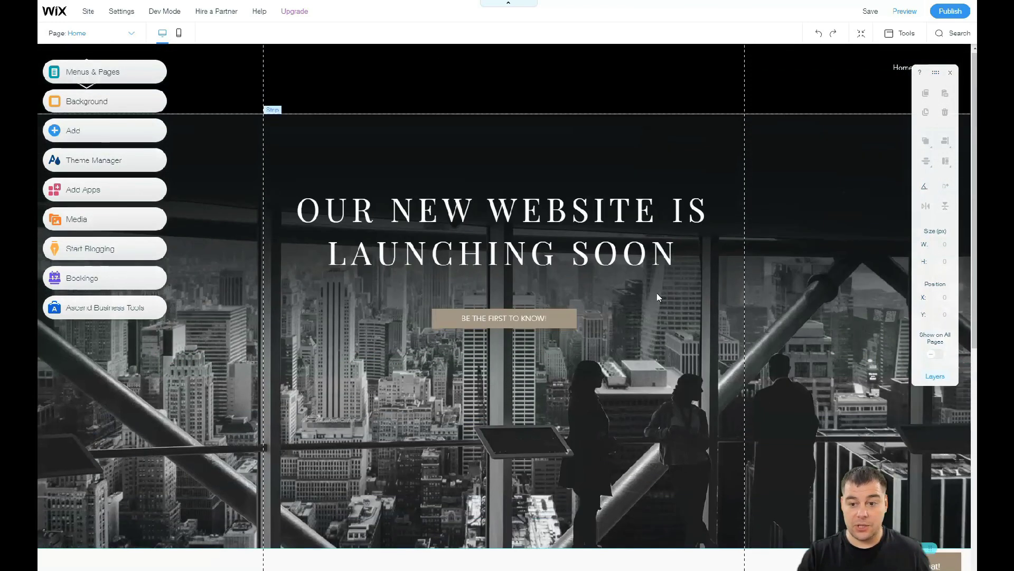
{"action": "scroll", "coordinate": [657, 298], "scroll_direction": "down", "scroll_amount": 3}
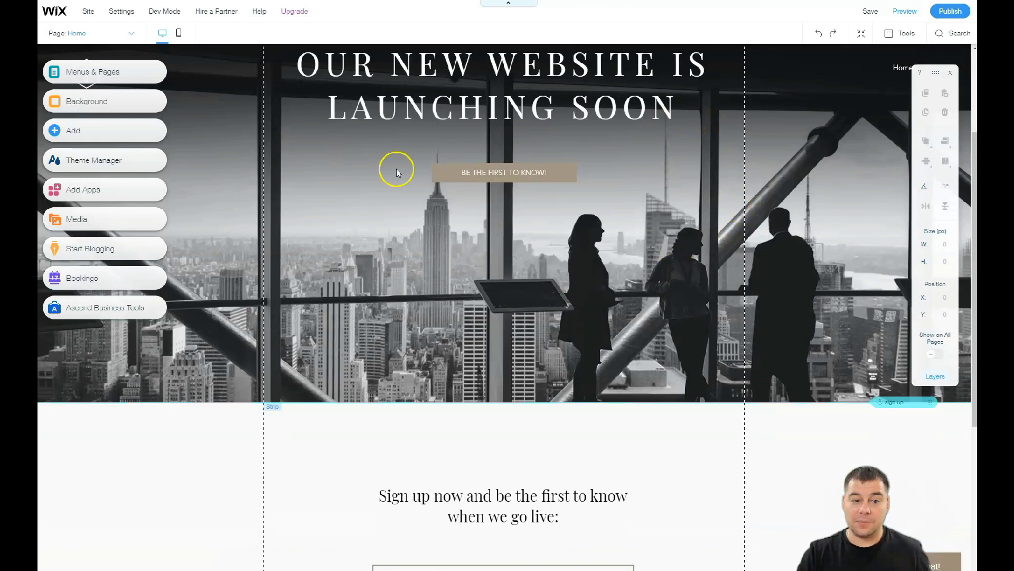
{"action": "scroll", "coordinate": [288, 272], "scroll_direction": "up", "scroll_amount": 3}
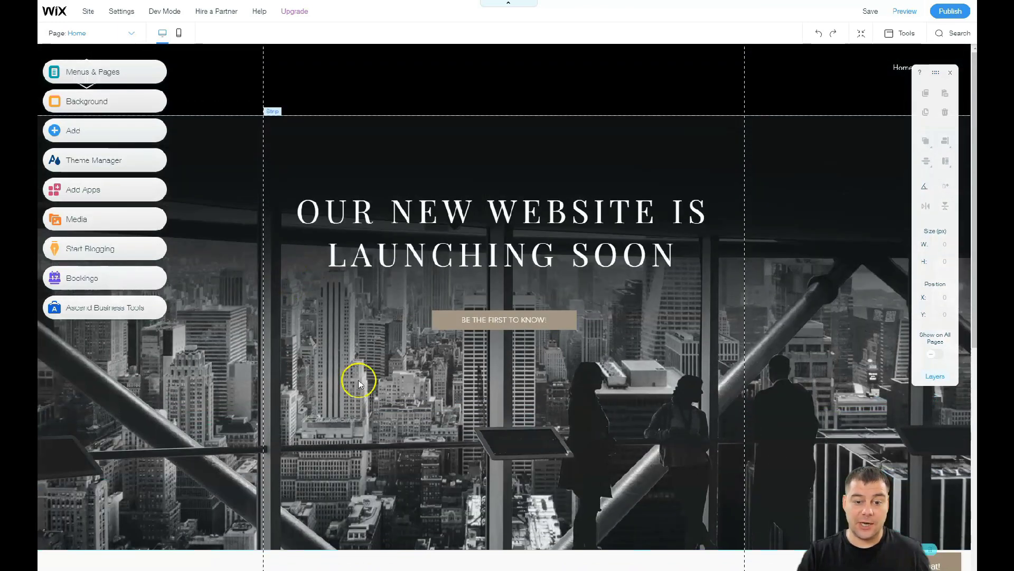
{"action": "scroll", "coordinate": [478, 357], "scroll_direction": "down", "scroll_amount": 2}
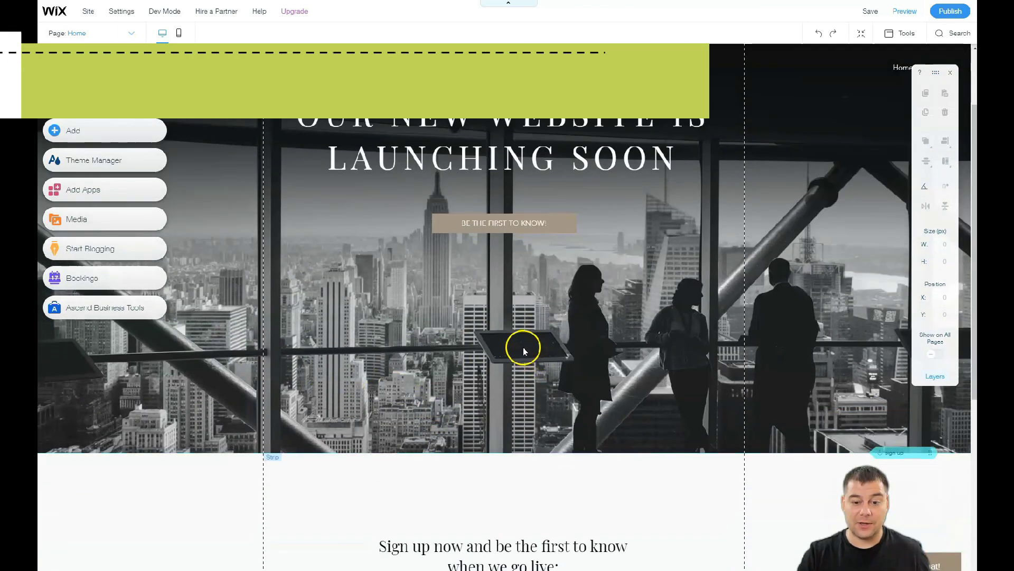
{"action": "scroll", "coordinate": [500, 325], "scroll_direction": "down", "scroll_amount": 1}
{"action": "scroll", "coordinate": [464, 261], "scroll_direction": "down", "scroll_amount": 2}
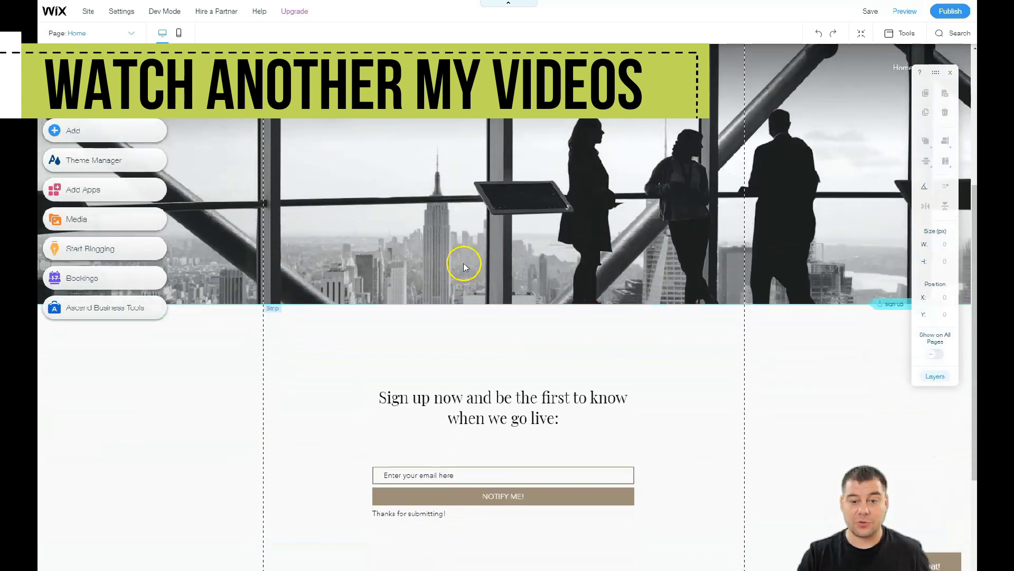
{"action": "scroll", "coordinate": [476, 258], "scroll_direction": "down", "scroll_amount": 2}
{"action": "scroll", "coordinate": [499, 247], "scroll_direction": "up", "scroll_amount": 1}
{"action": "scroll", "coordinate": [498, 248], "scroll_direction": "up", "scroll_amount": 2}
{"action": "scroll", "coordinate": [498, 248], "scroll_direction": "up", "scroll_amount": 1}
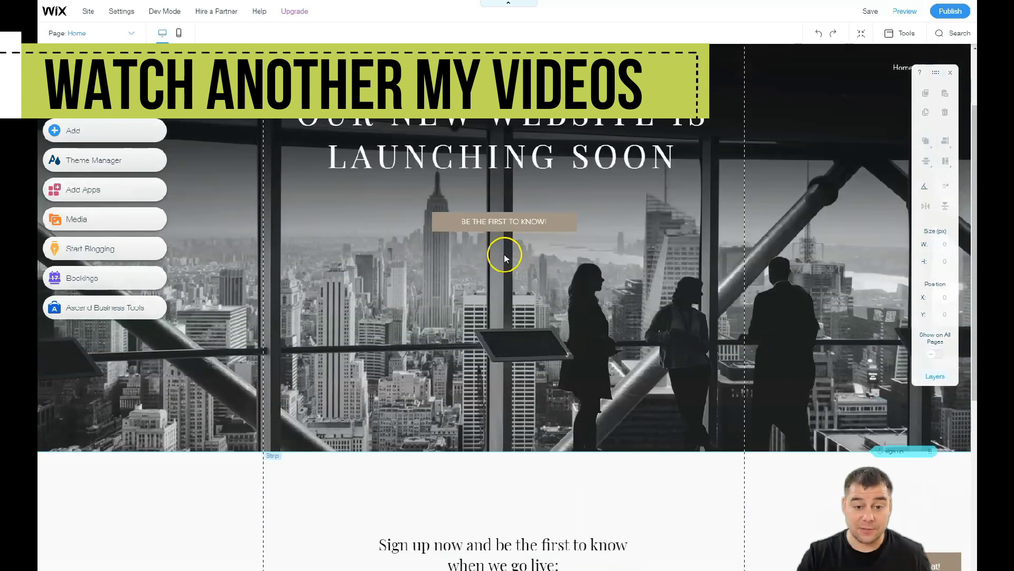
{"action": "scroll", "coordinate": [538, 320], "scroll_direction": "up", "scroll_amount": 2}
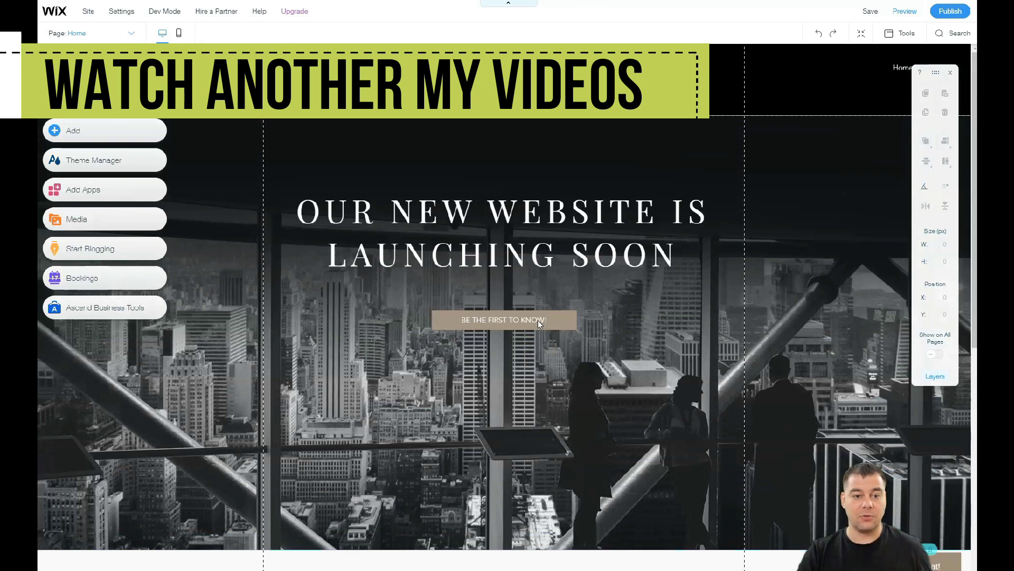
{"action": "scroll", "coordinate": [539, 320], "scroll_direction": "down", "scroll_amount": 2}
{"action": "scroll", "coordinate": [538, 301], "scroll_direction": "up", "scroll_amount": 1}
{"action": "scroll", "coordinate": [538, 302], "scroll_direction": "up", "scroll_amount": 1}
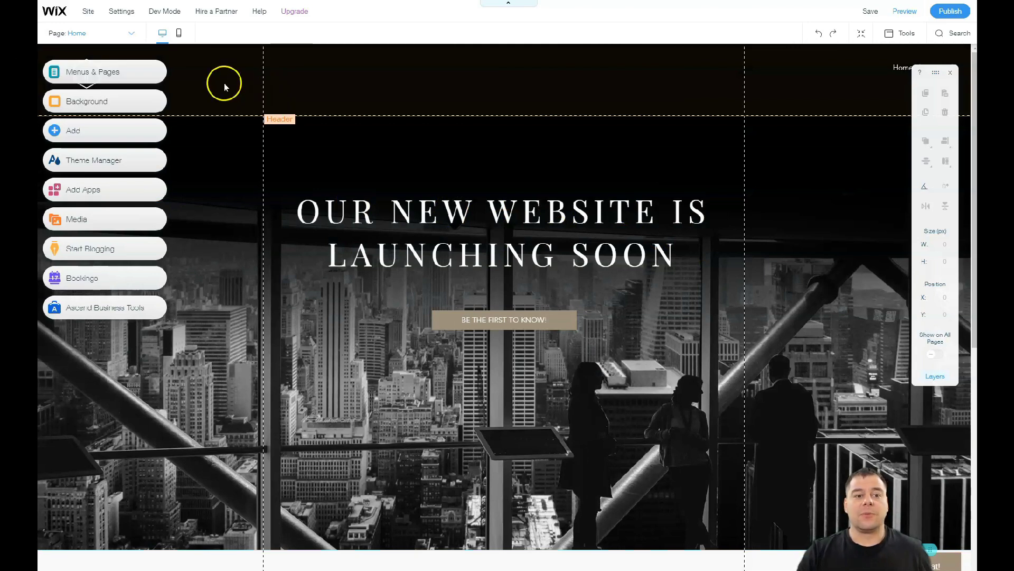
{"action": "scroll", "coordinate": [239, 92], "scroll_direction": "down", "scroll_amount": 5}
{"action": "scroll", "coordinate": [245, 143], "scroll_direction": "down", "scroll_amount": 3}
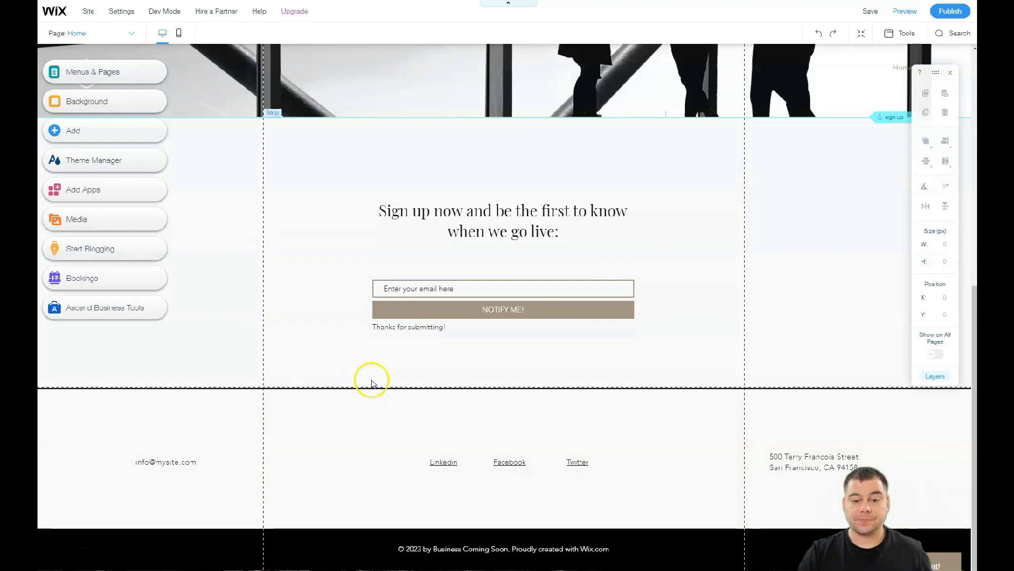
{"action": "scroll", "coordinate": [372, 380], "scroll_direction": "up", "scroll_amount": 8}
{"action": "scroll", "coordinate": [383, 325], "scroll_direction": "up", "scroll_amount": 3}
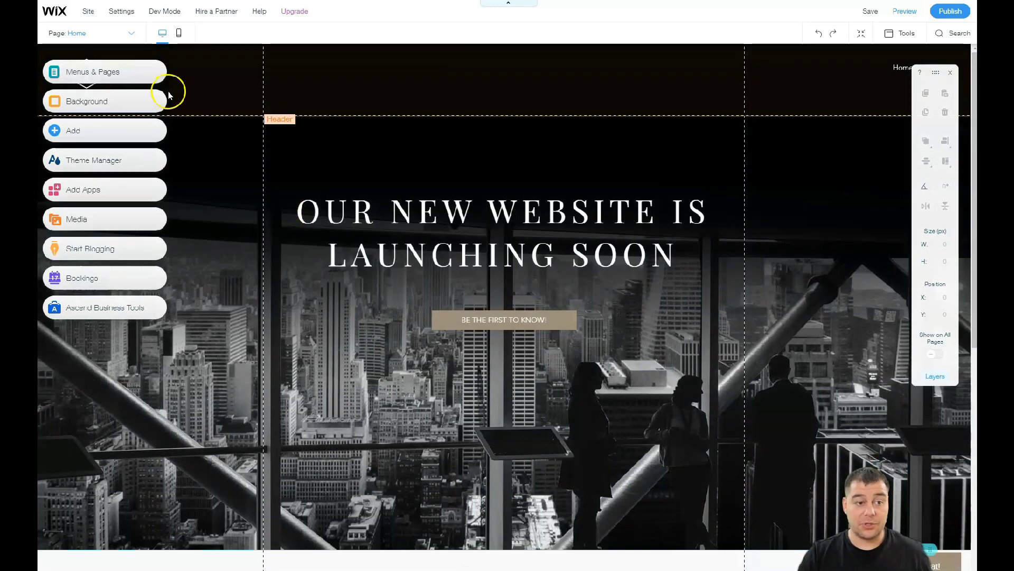
{"action": "left_click", "coordinate": [860, 32]}
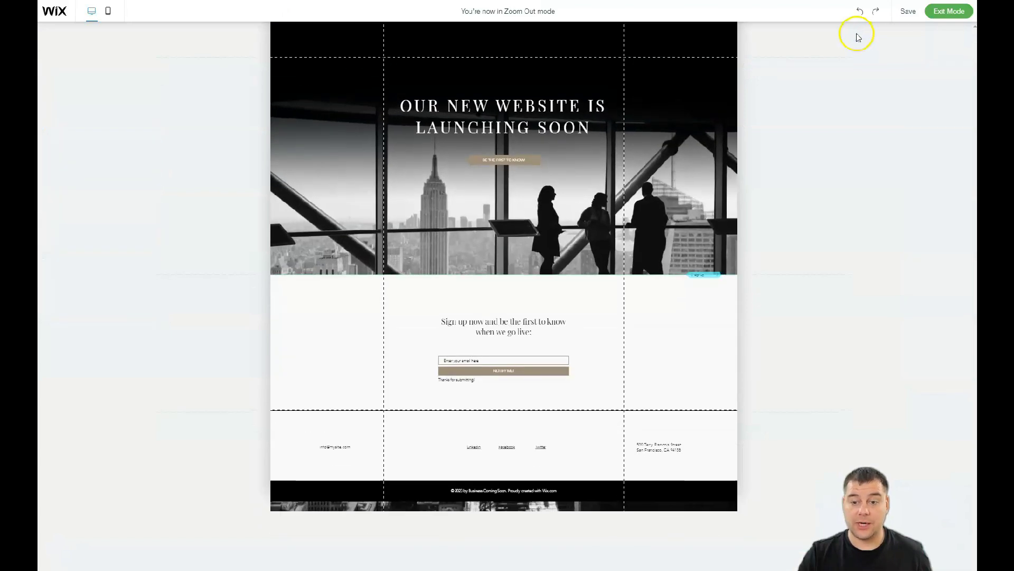
{"action": "left_click", "coordinate": [822, 64]}
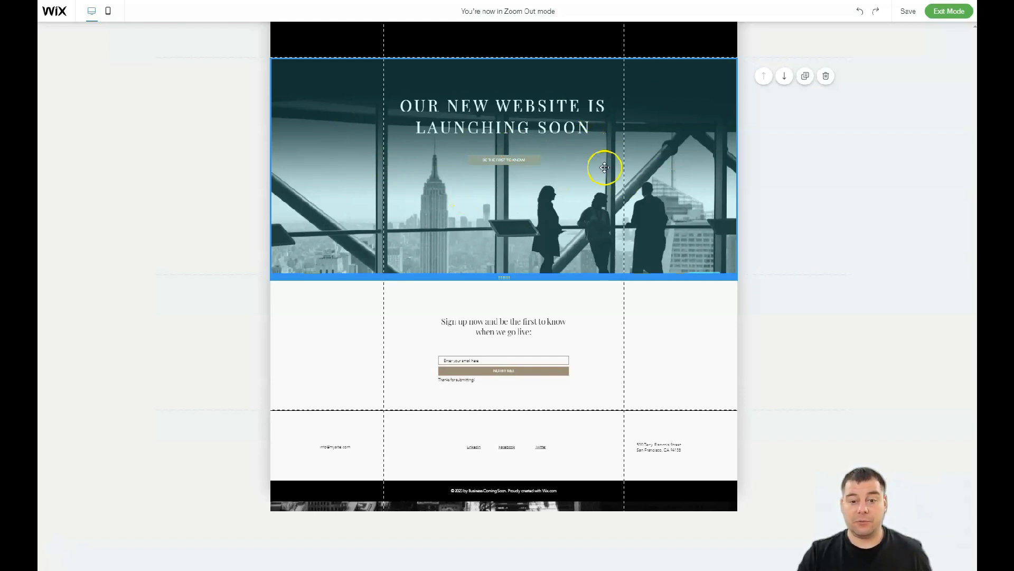
{"action": "left_click", "coordinate": [548, 317]}
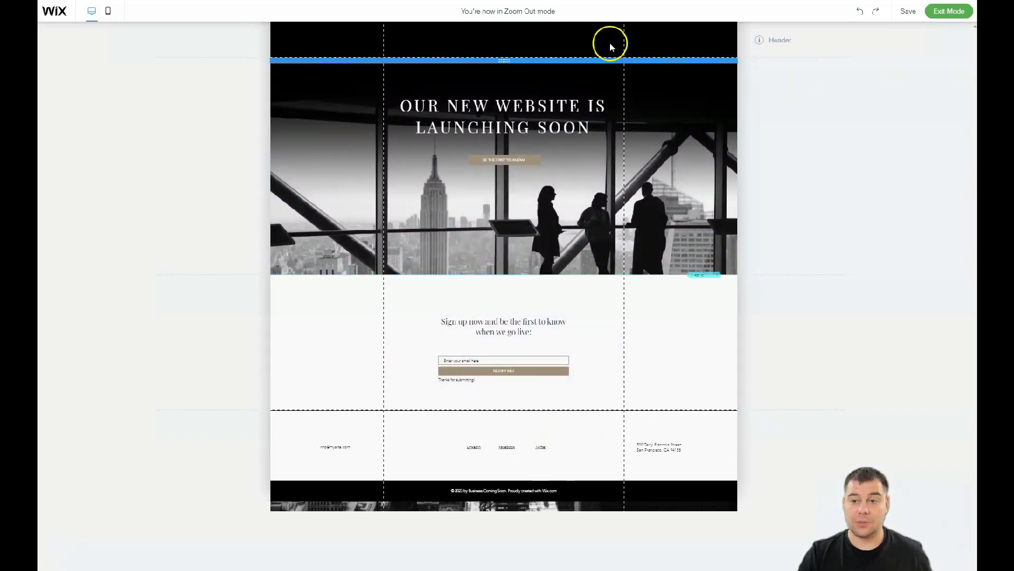
{"action": "left_click", "coordinate": [665, 203]}
{"action": "left_click", "coordinate": [775, 196]}
{"action": "left_click", "coordinate": [937, 12]}
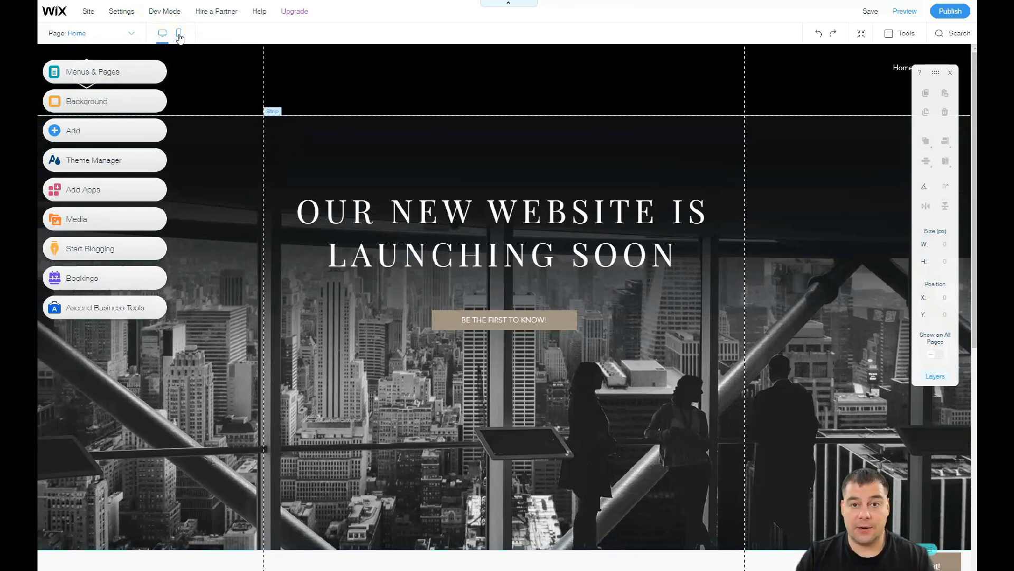
{"action": "left_click", "coordinate": [180, 34]}
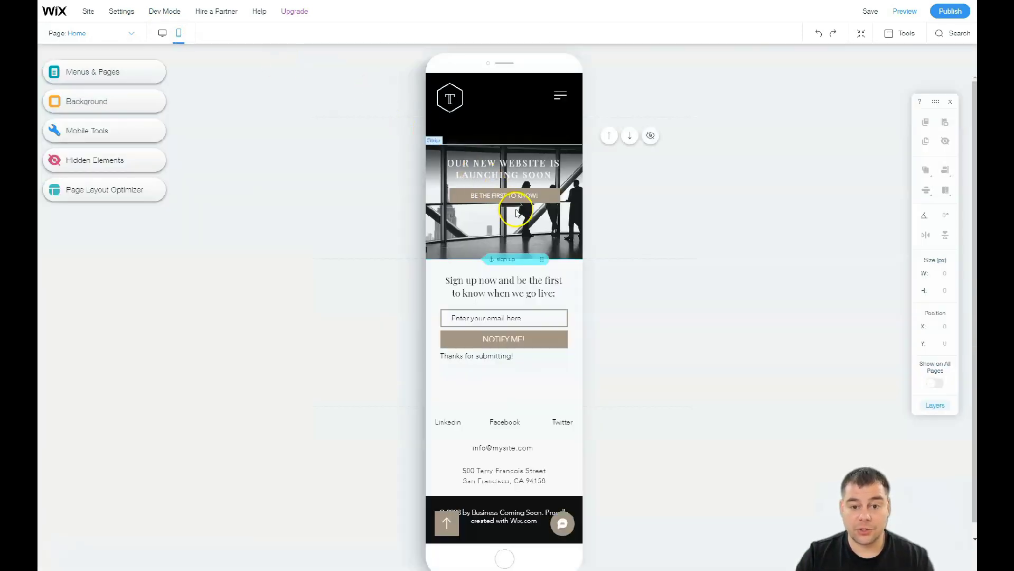
{"action": "scroll", "coordinate": [537, 230], "scroll_direction": "down", "scroll_amount": 1}
{"action": "scroll", "coordinate": [537, 230], "scroll_direction": "down", "scroll_amount": 1}
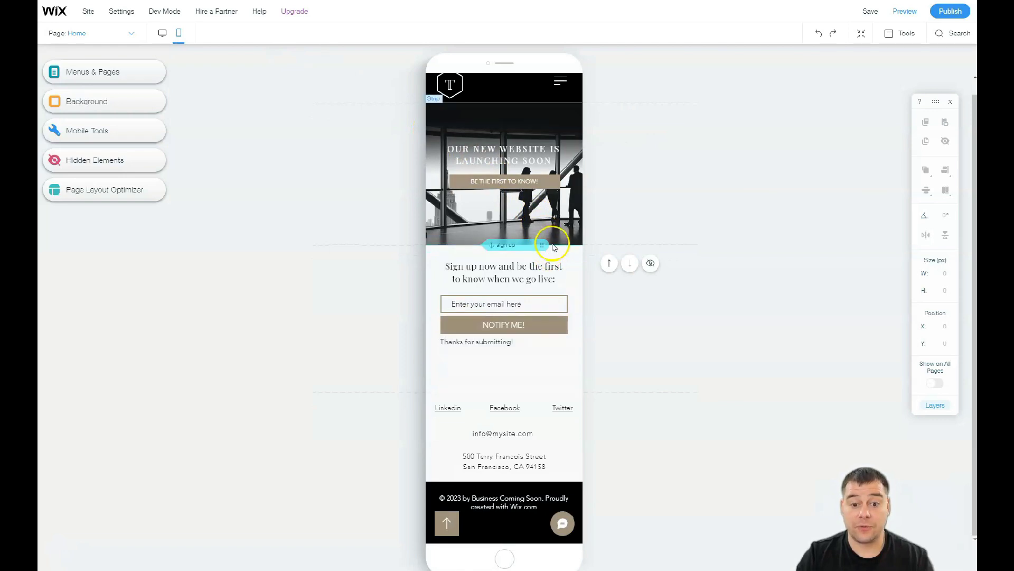
{"action": "scroll", "coordinate": [538, 231], "scroll_direction": "up", "scroll_amount": 2}
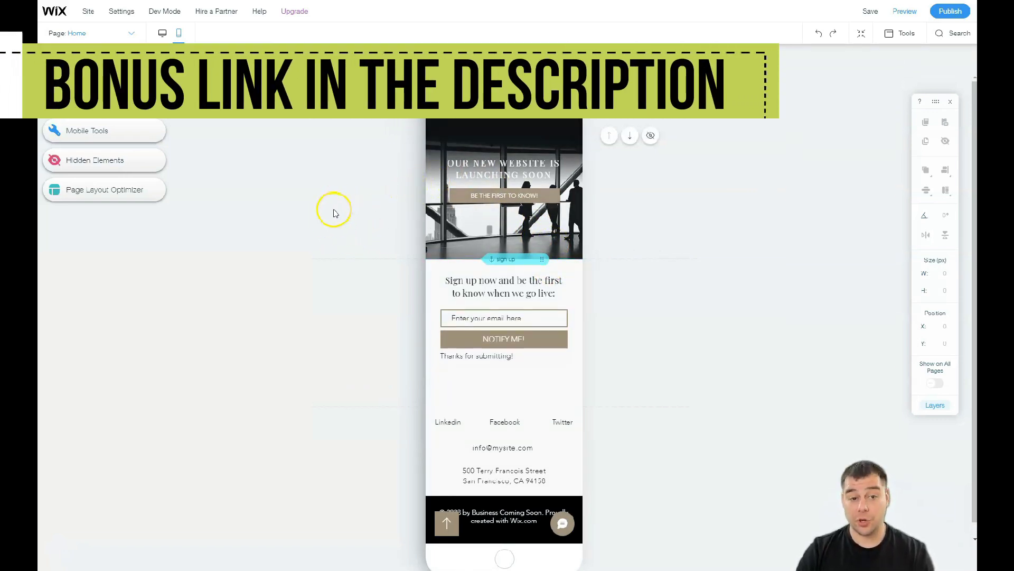
{"action": "left_click", "coordinate": [163, 34]}
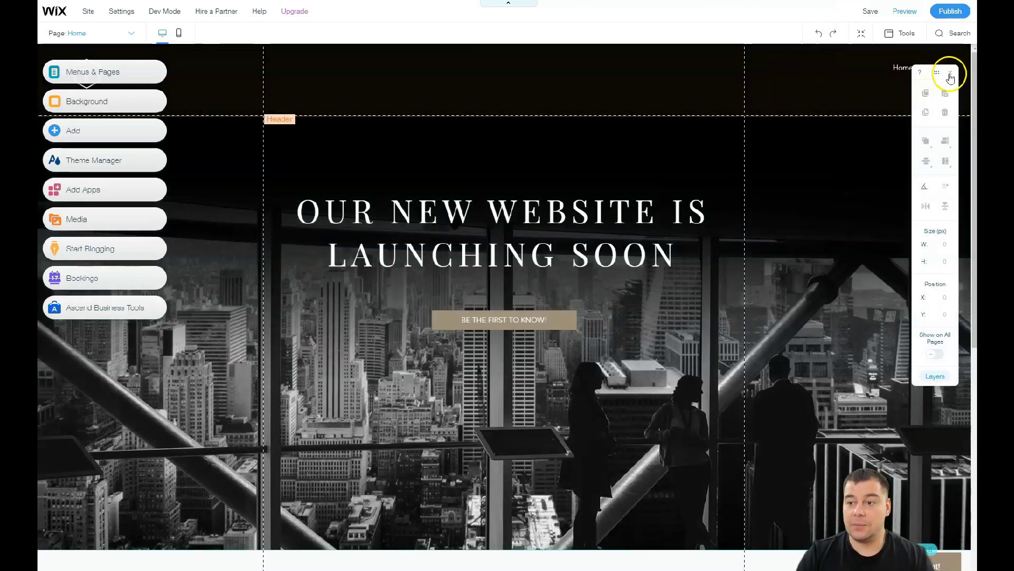
Show the Site Menu's Home and Contact pages after briefly checking page transition options
{"action": "left_click", "coordinate": [950, 73]}
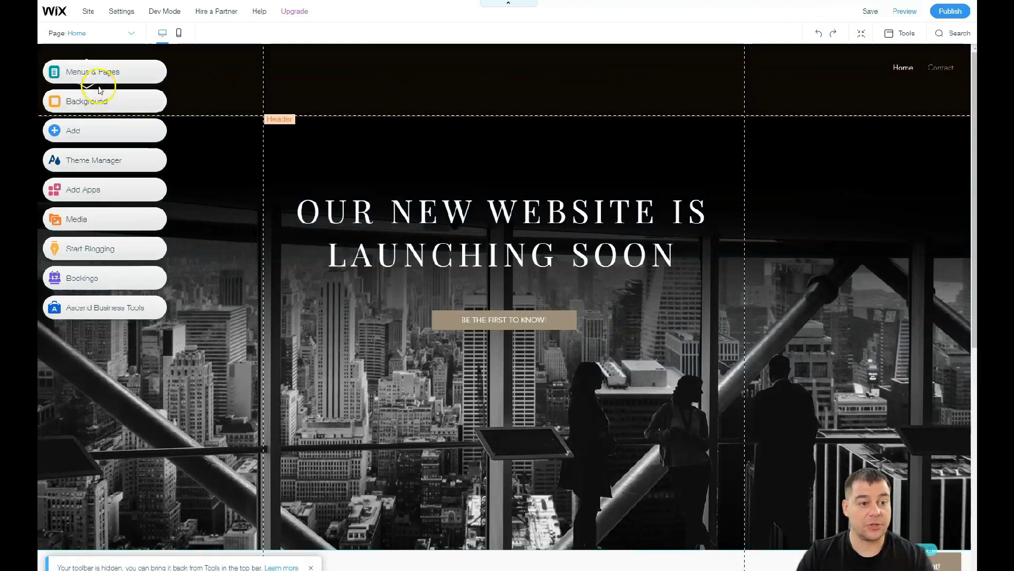
{"action": "left_click", "coordinate": [92, 71]}
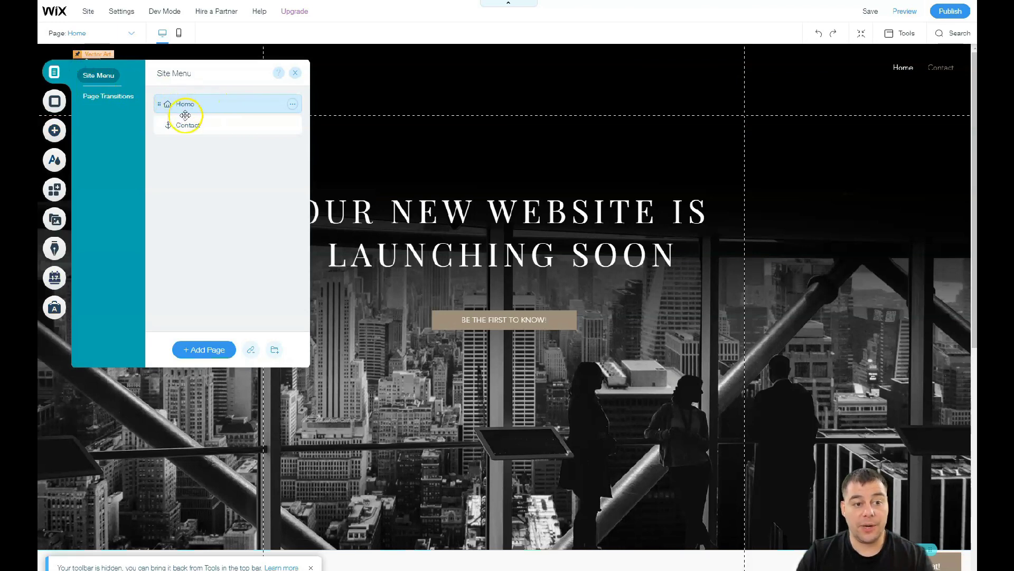
{"action": "left_click_drag", "start_coordinate": [186, 118], "coordinate": [188, 126]}
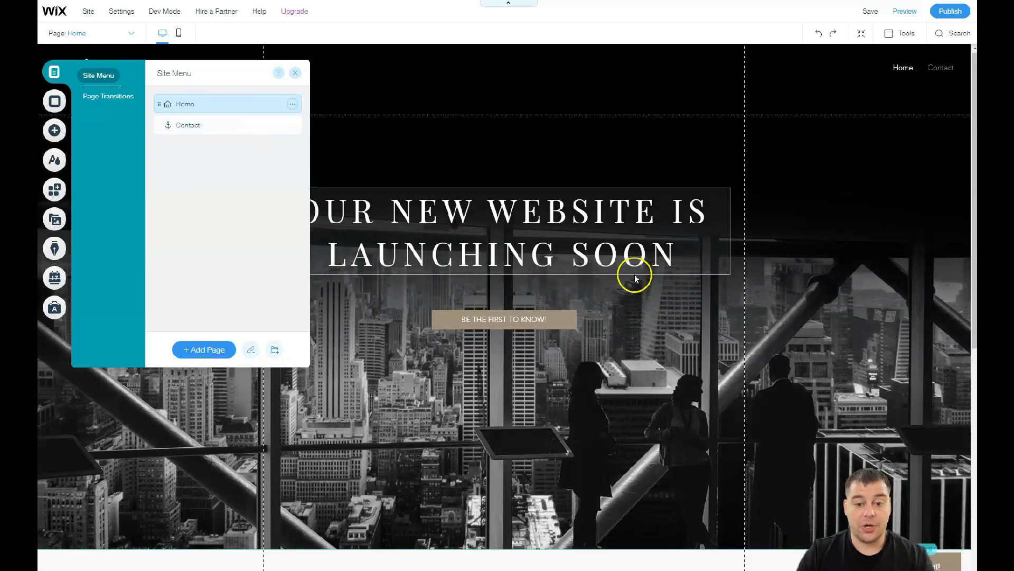
{"action": "scroll", "coordinate": [618, 262], "scroll_direction": "down", "scroll_amount": 5}
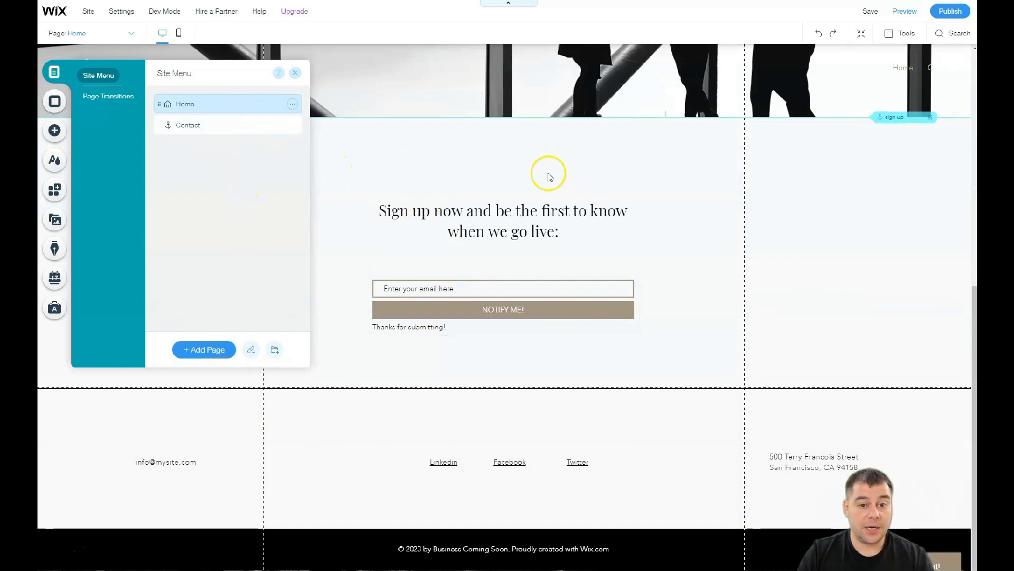
{"action": "scroll", "coordinate": [547, 175], "scroll_direction": "up", "scroll_amount": 6}
{"action": "scroll", "coordinate": [543, 214], "scroll_direction": "up", "scroll_amount": 2}
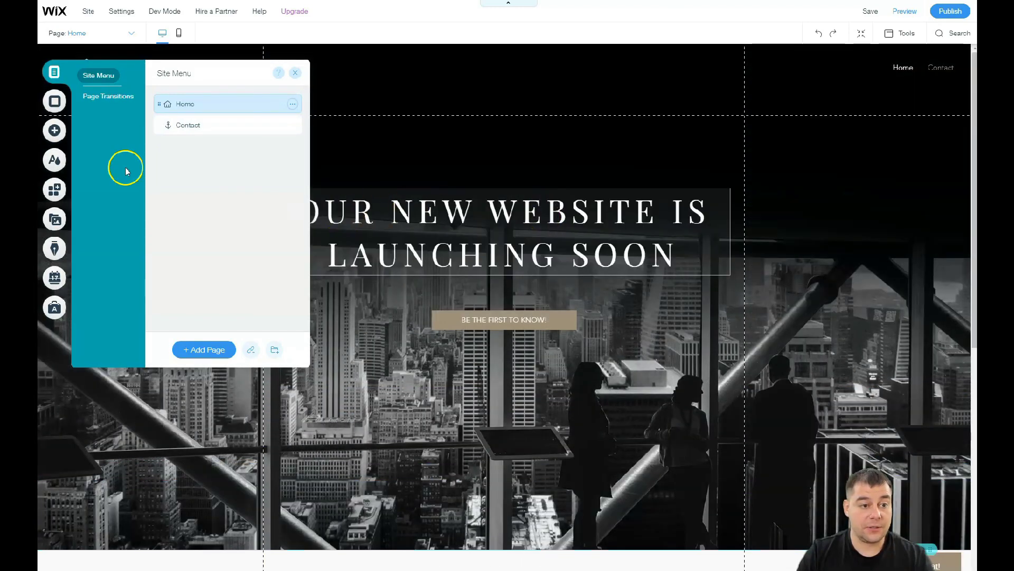
{"action": "left_click", "coordinate": [114, 100]}
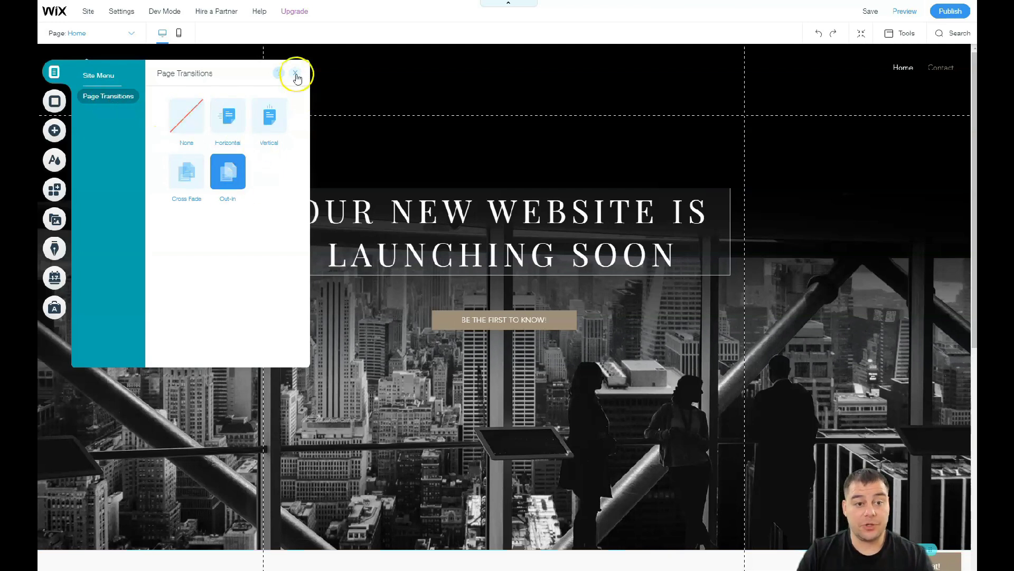
{"action": "left_click", "coordinate": [129, 84]}
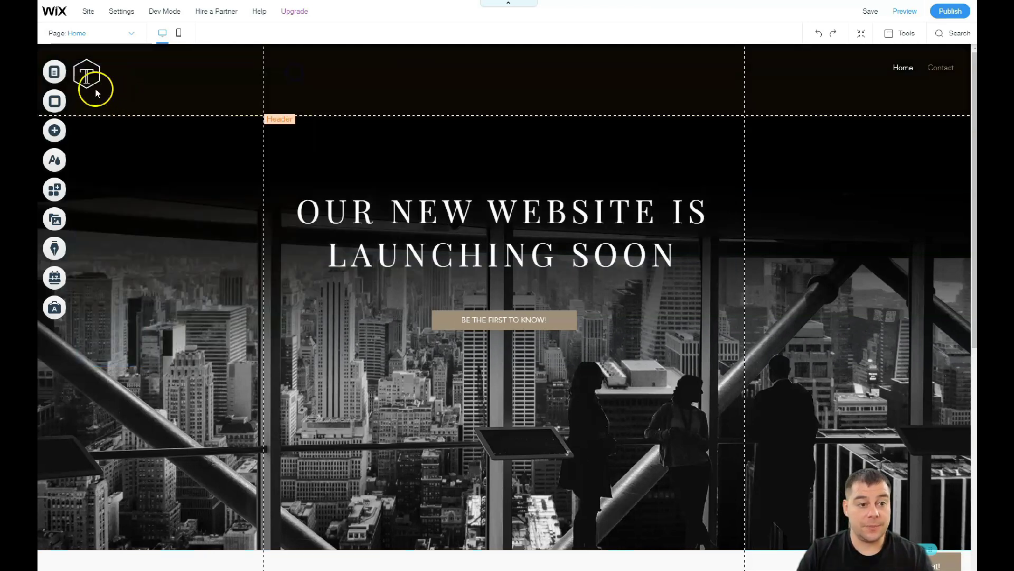
{"action": "left_click", "coordinate": [56, 73]}
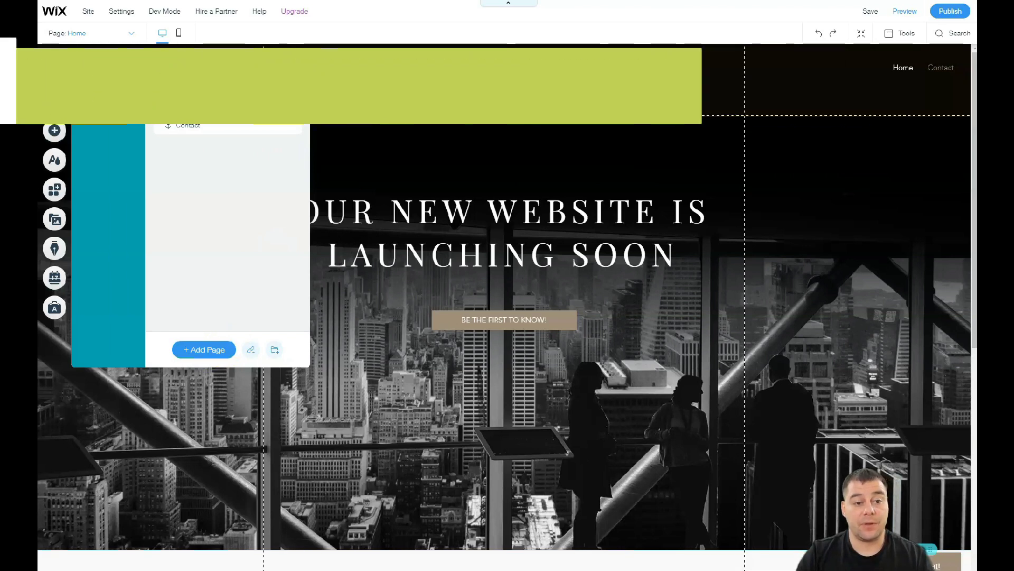
Open Home page settings, browsing Layouts and Permissions, and view the SEO (Google) preview
{"action": "left_click", "coordinate": [293, 104]}
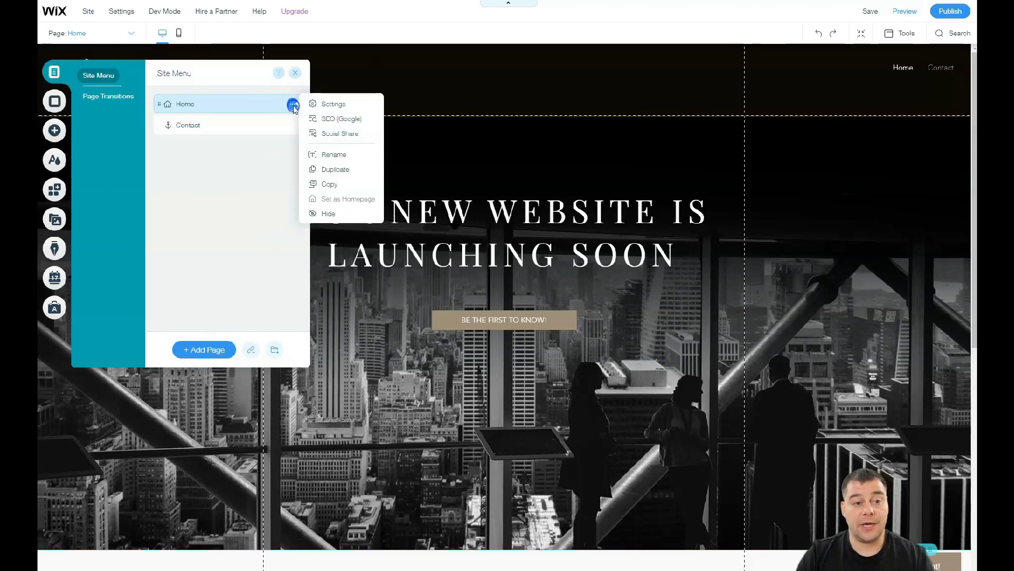
{"action": "left_click", "coordinate": [326, 104]}
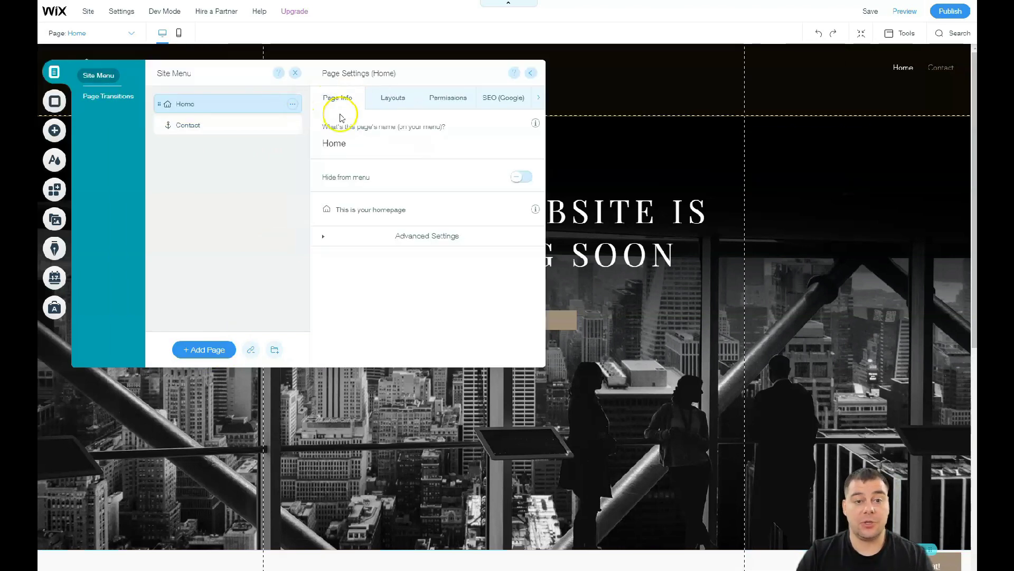
{"action": "left_click", "coordinate": [394, 102]}
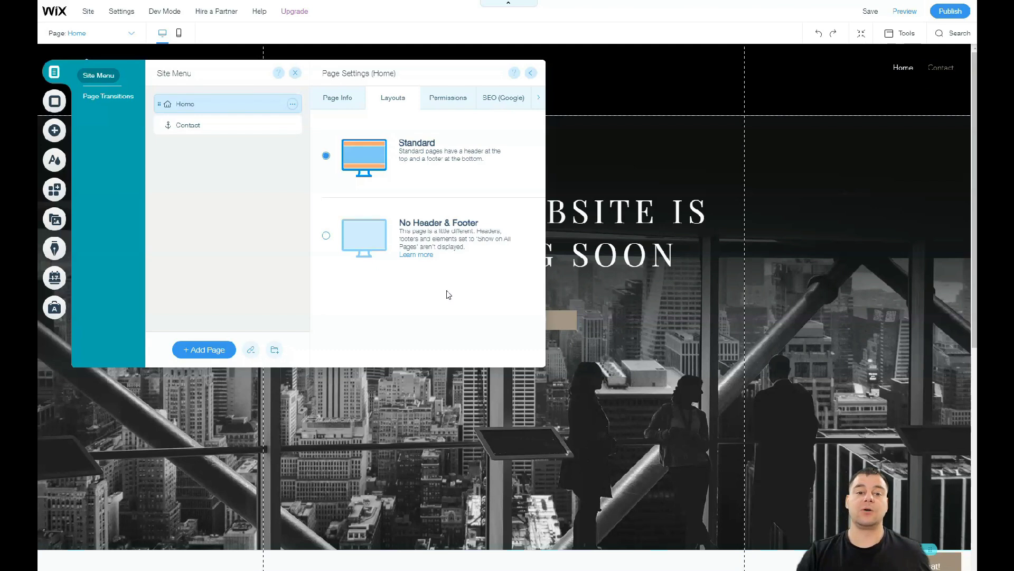
{"action": "left_click", "coordinate": [441, 101]}
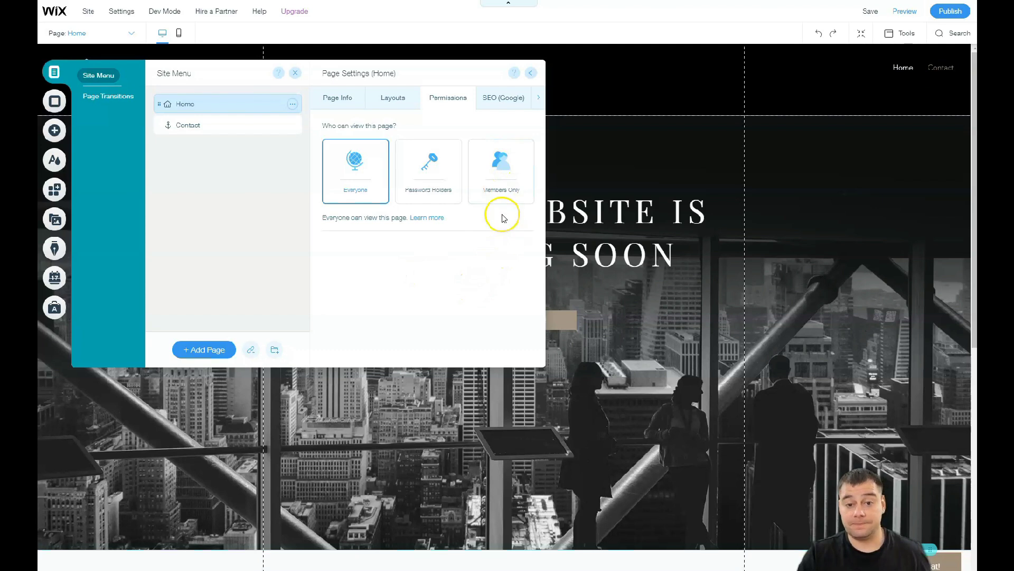
{"action": "left_click", "coordinate": [503, 97]}
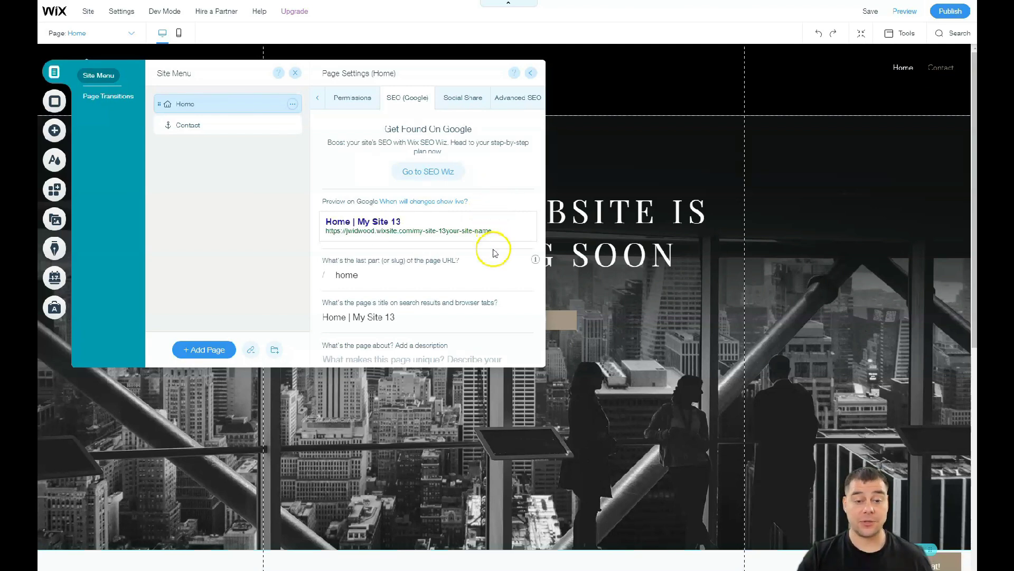
{"action": "scroll", "coordinate": [494, 252], "scroll_direction": "down", "scroll_amount": 3}
{"action": "scroll", "coordinate": [500, 248], "scroll_direction": "up", "scroll_amount": 3}
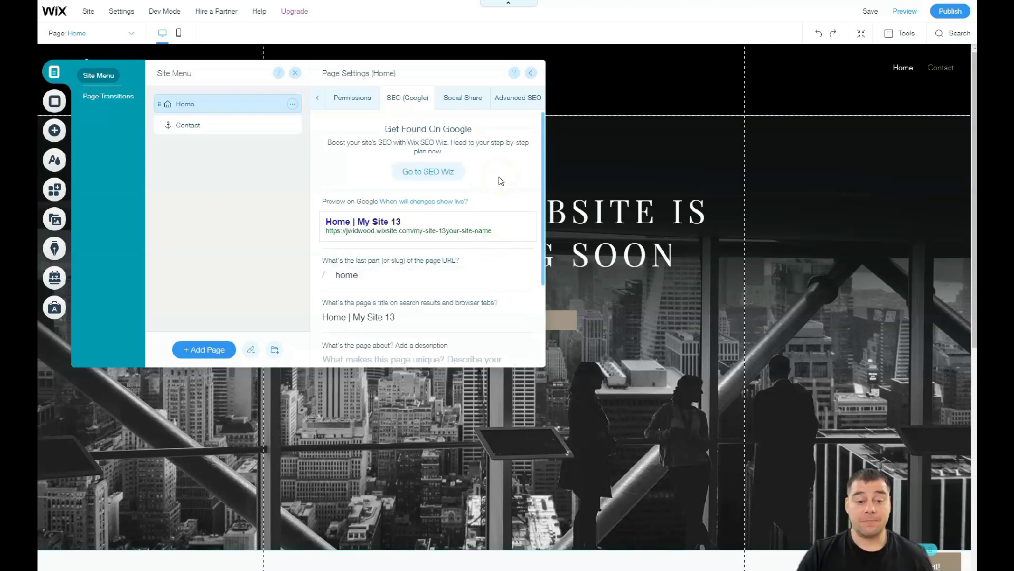
{"action": "scroll", "coordinate": [445, 278], "scroll_direction": "down", "scroll_amount": 3}
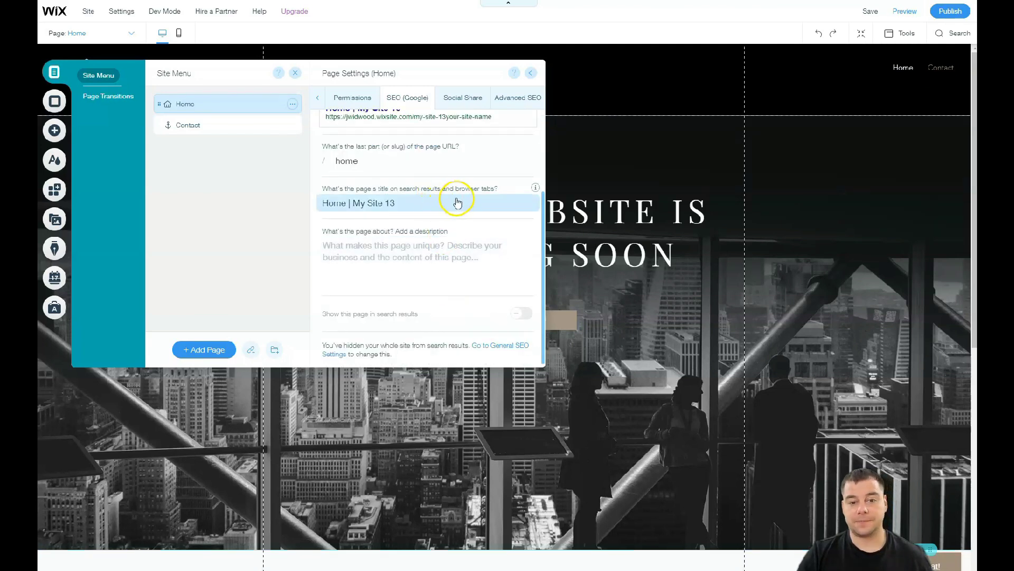
{"action": "scroll", "coordinate": [457, 204], "scroll_direction": "up", "scroll_amount": 3}
Review the Home page's Social Share settings, which have no share image
{"action": "left_click", "coordinate": [461, 98]}
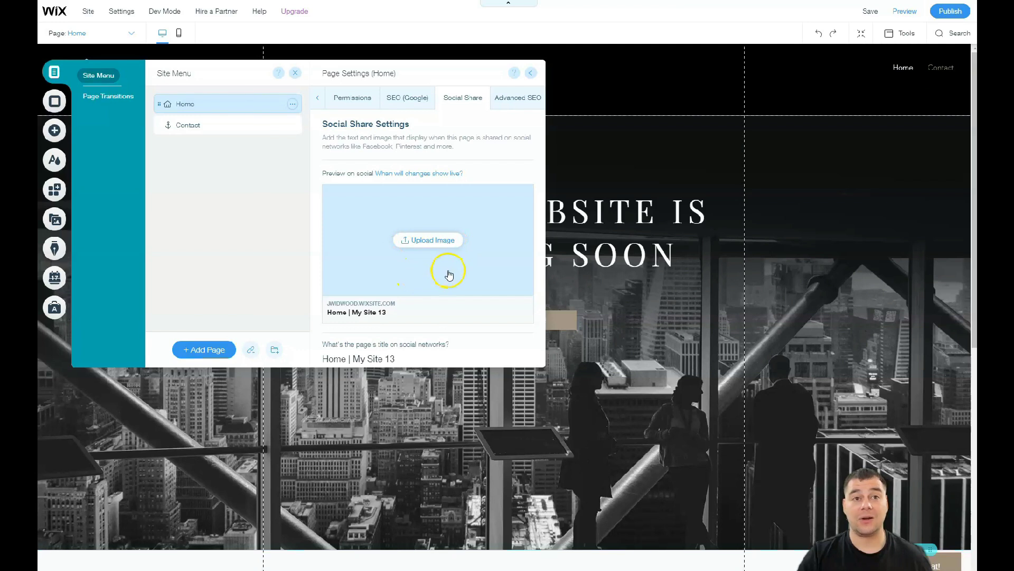
{"action": "scroll", "coordinate": [426, 299], "scroll_direction": "down", "scroll_amount": 3}
{"action": "scroll", "coordinate": [426, 298], "scroll_direction": "up", "scroll_amount": 3}
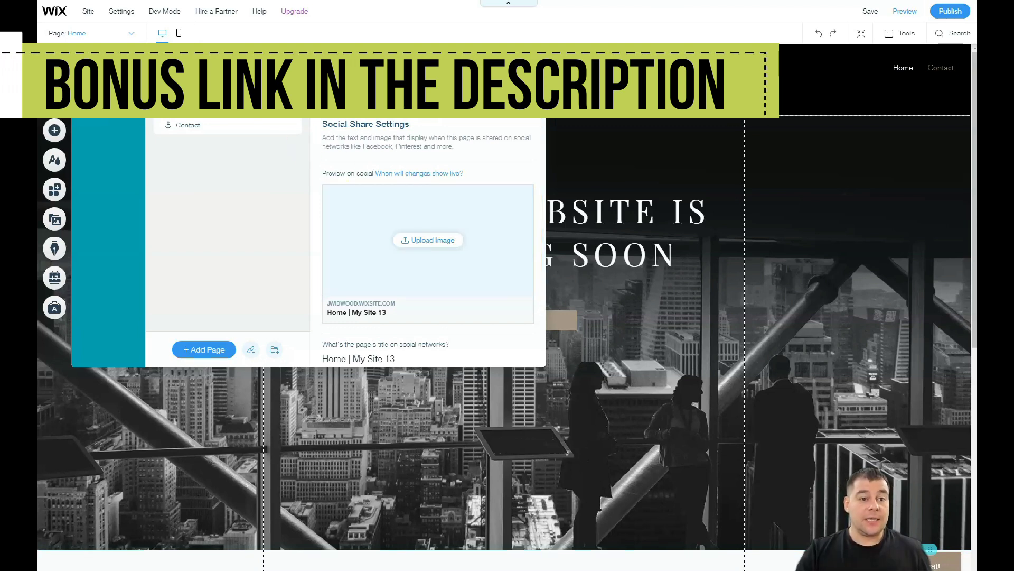
Set the page background image to NYC Skyline BW after briefly trying another buildings image
{"action": "key", "text": "Escape"}
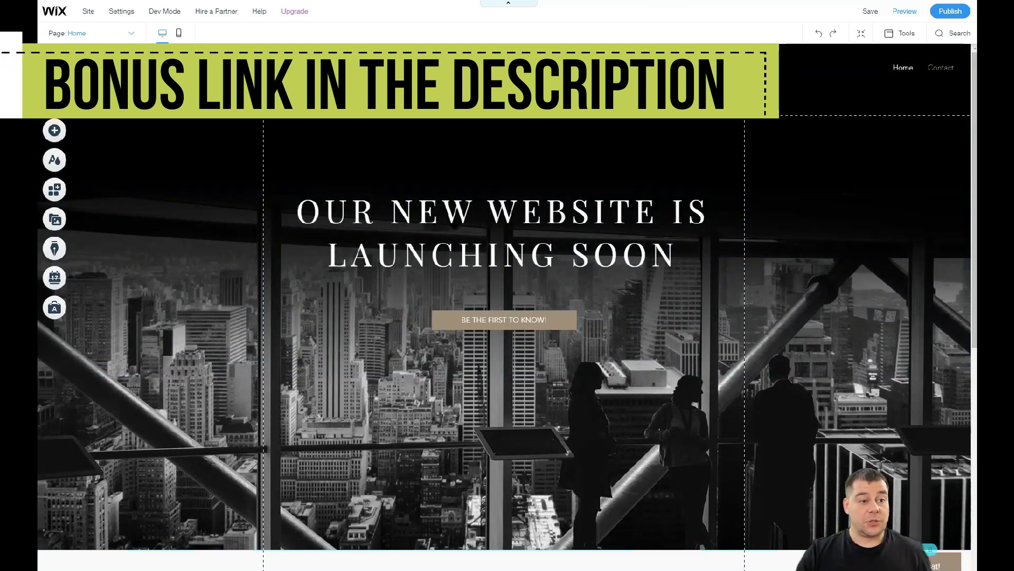
{"action": "left_click", "coordinate": [55, 159]}
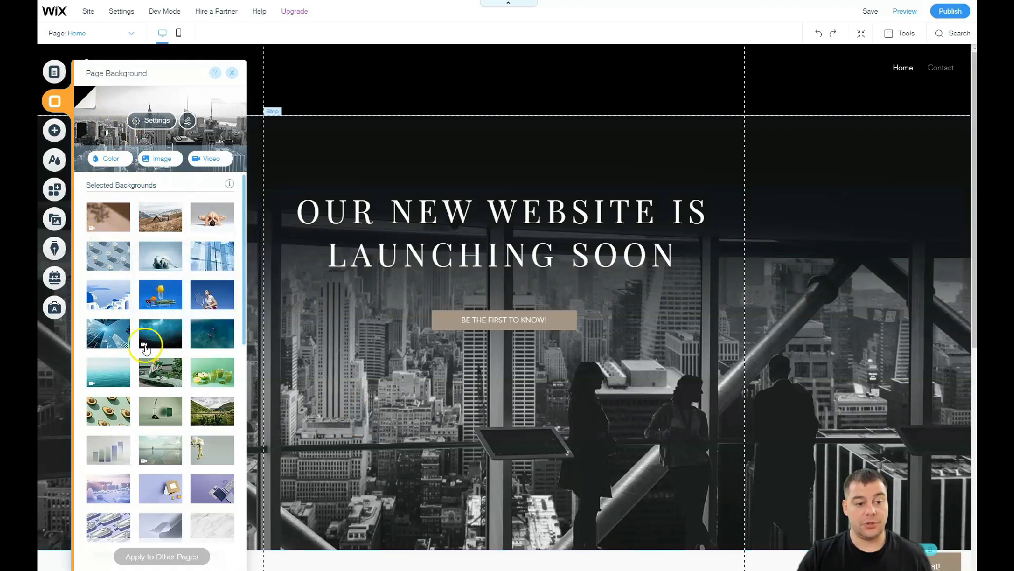
{"action": "scroll", "coordinate": [181, 445], "scroll_direction": "down", "scroll_amount": 5}
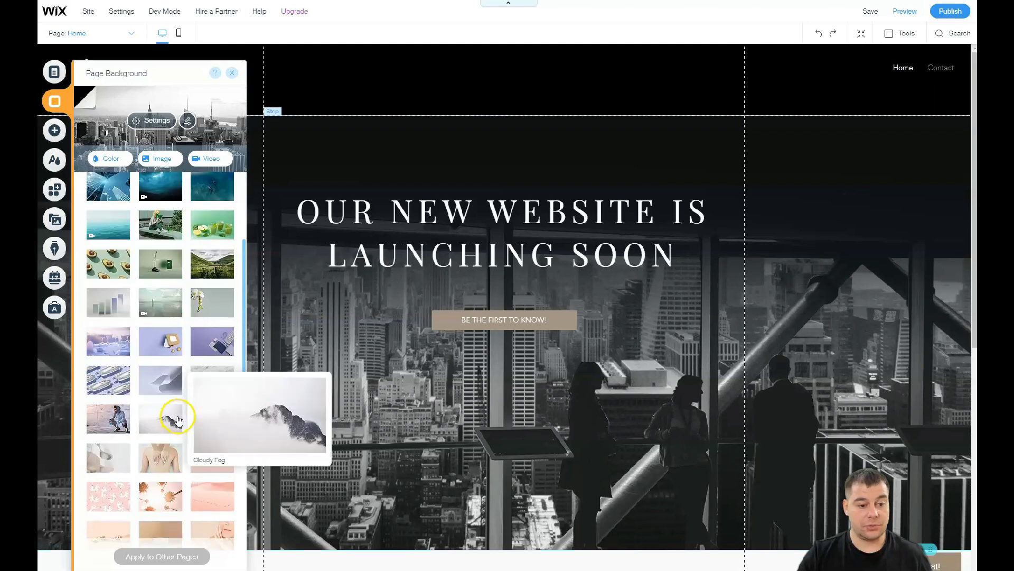
{"action": "scroll", "coordinate": [171, 397], "scroll_direction": "down", "scroll_amount": 5}
{"action": "scroll", "coordinate": [165, 344], "scroll_direction": "down", "scroll_amount": 5}
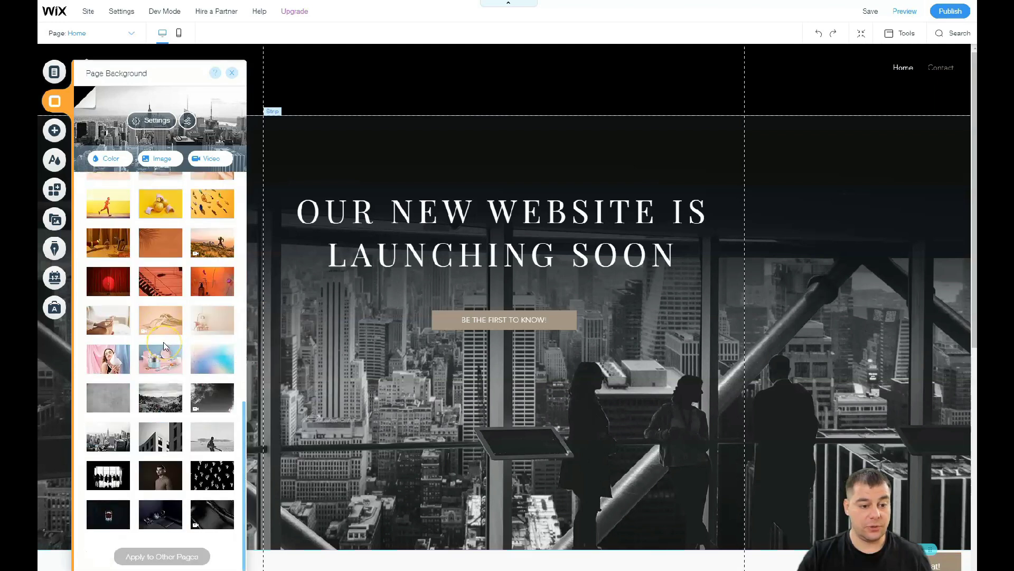
{"action": "left_click", "coordinate": [107, 437]}
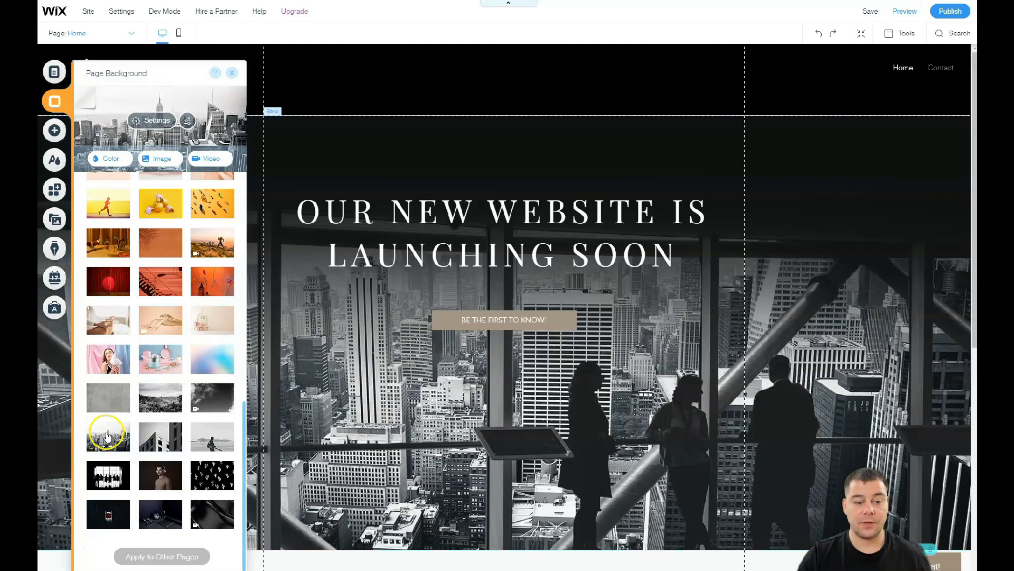
{"action": "left_click", "coordinate": [159, 436]}
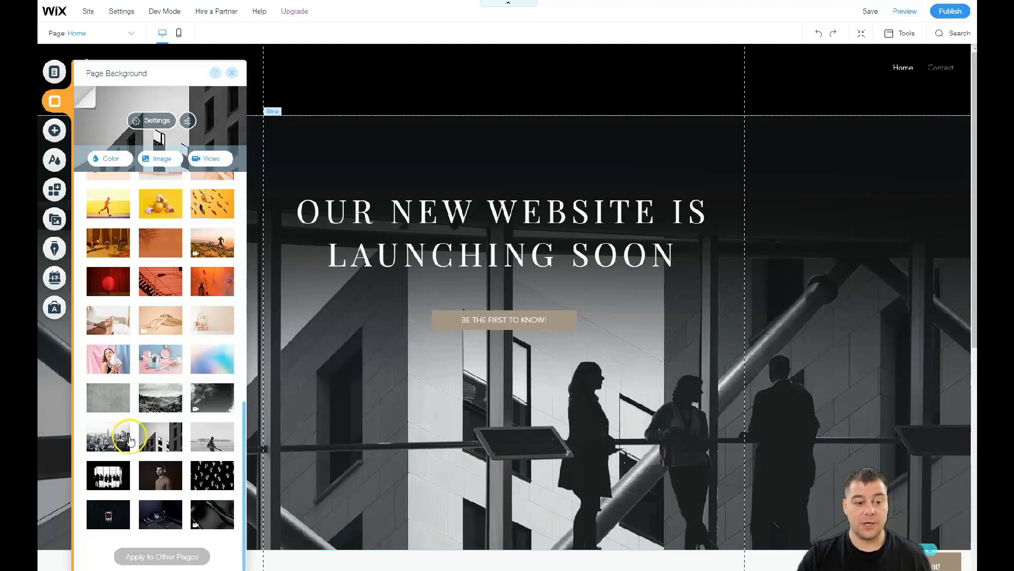
{"action": "left_click", "coordinate": [108, 437]}
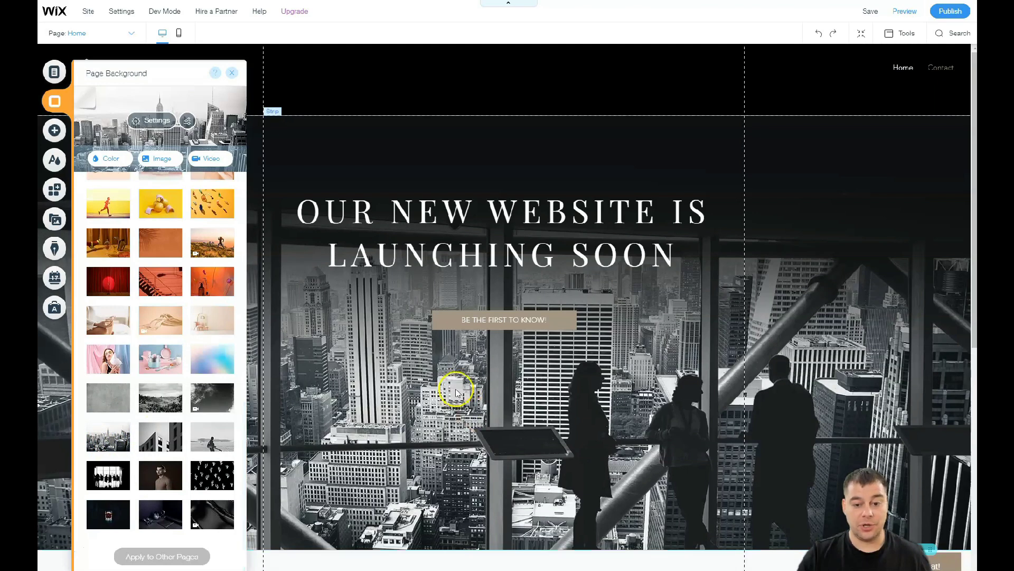
{"action": "scroll", "coordinate": [508, 372], "scroll_direction": "down", "scroll_amount": 3}
{"action": "scroll", "coordinate": [547, 364], "scroll_direction": "down", "scroll_amount": 2}
{"action": "scroll", "coordinate": [553, 364], "scroll_direction": "up", "scroll_amount": 1}
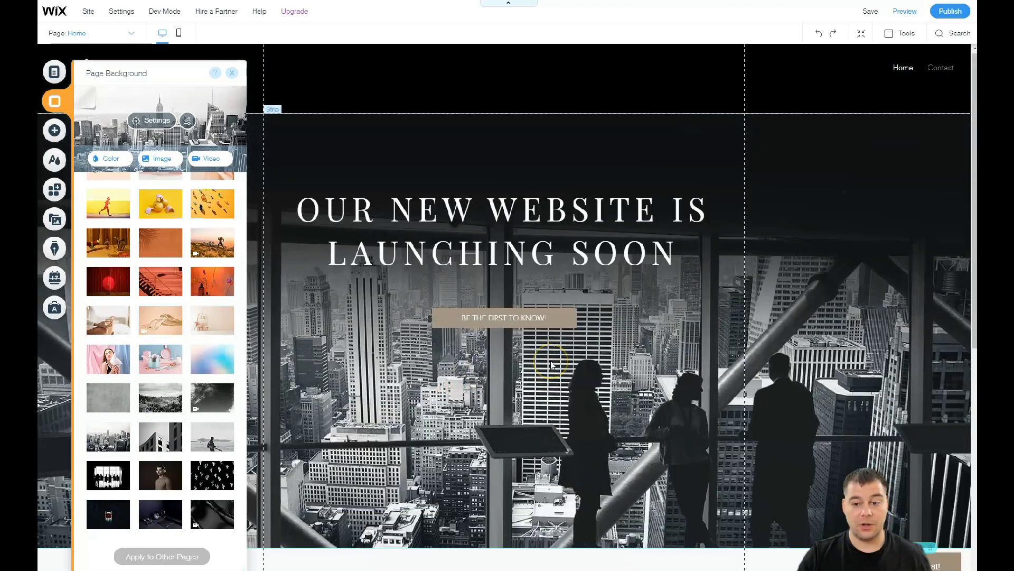
{"action": "scroll", "coordinate": [553, 365], "scroll_direction": "down", "scroll_amount": 3}
{"action": "scroll", "coordinate": [554, 361], "scroll_direction": "down", "scroll_amount": 2}
{"action": "scroll", "coordinate": [561, 354], "scroll_direction": "down", "scroll_amount": 2}
{"action": "scroll", "coordinate": [561, 355], "scroll_direction": "up", "scroll_amount": 5}
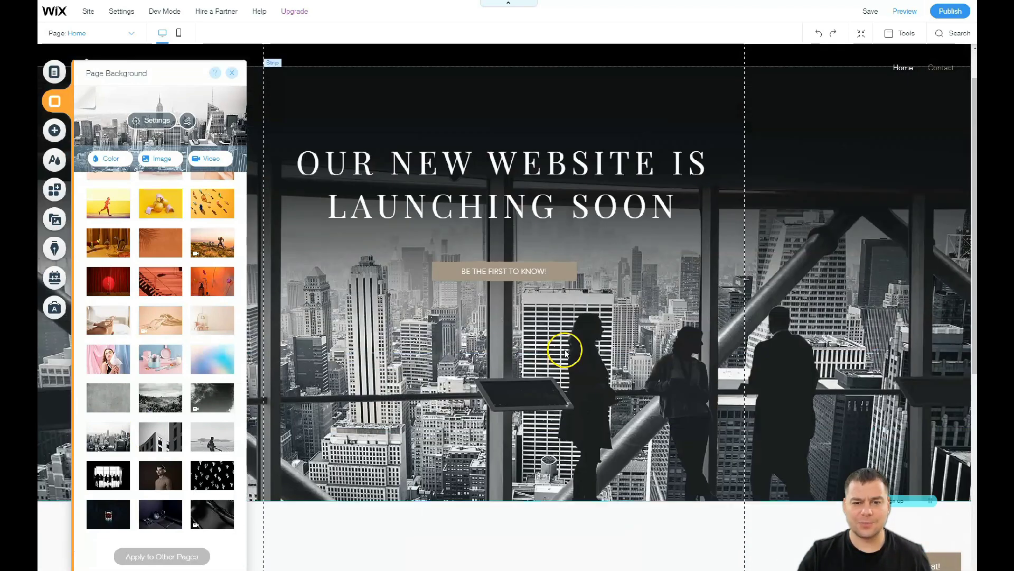
{"action": "scroll", "coordinate": [562, 354], "scroll_direction": "up", "scroll_amount": 2}
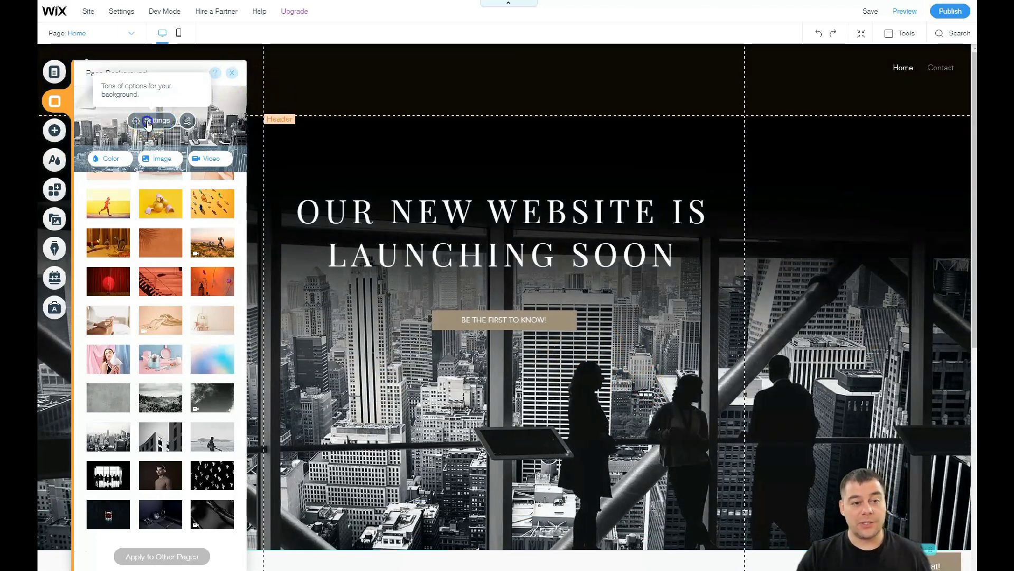
Fade the NYC Skyline BW background image to 36% opacity and close its settings
{"action": "left_click", "coordinate": [148, 120]}
{"action": "left_click", "coordinate": [374, 144]}
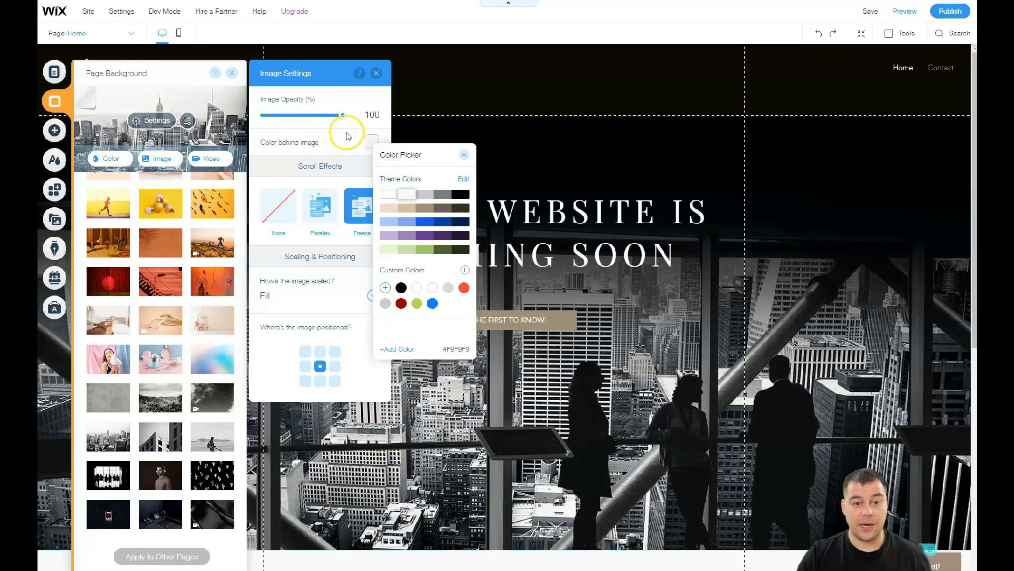
{"action": "left_click_drag", "start_coordinate": [341, 116], "coordinate": [292, 117]}
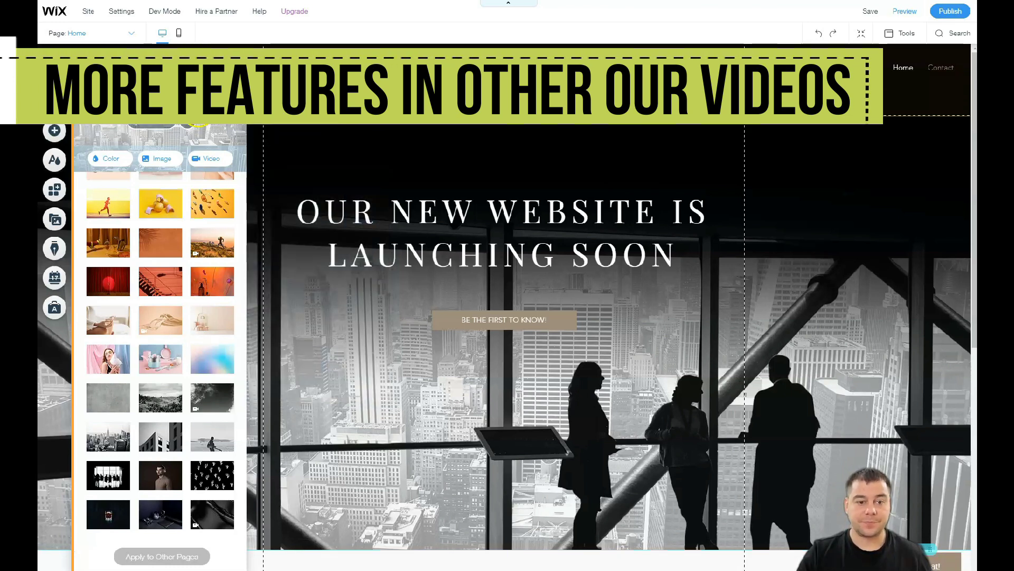
{"action": "left_click", "coordinate": [159, 238]}
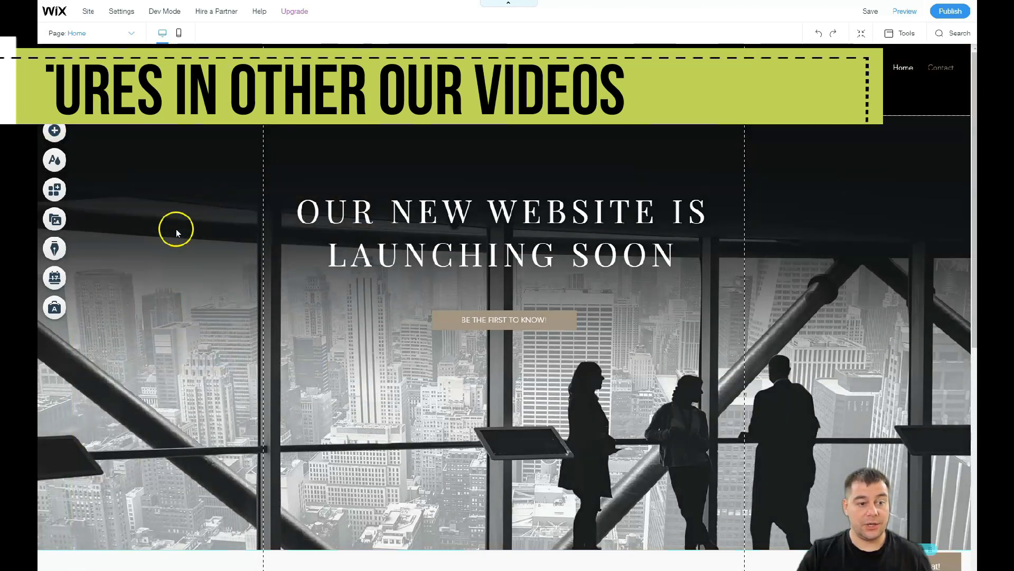
{"action": "scroll", "coordinate": [405, 297], "scroll_direction": "down", "scroll_amount": 3}
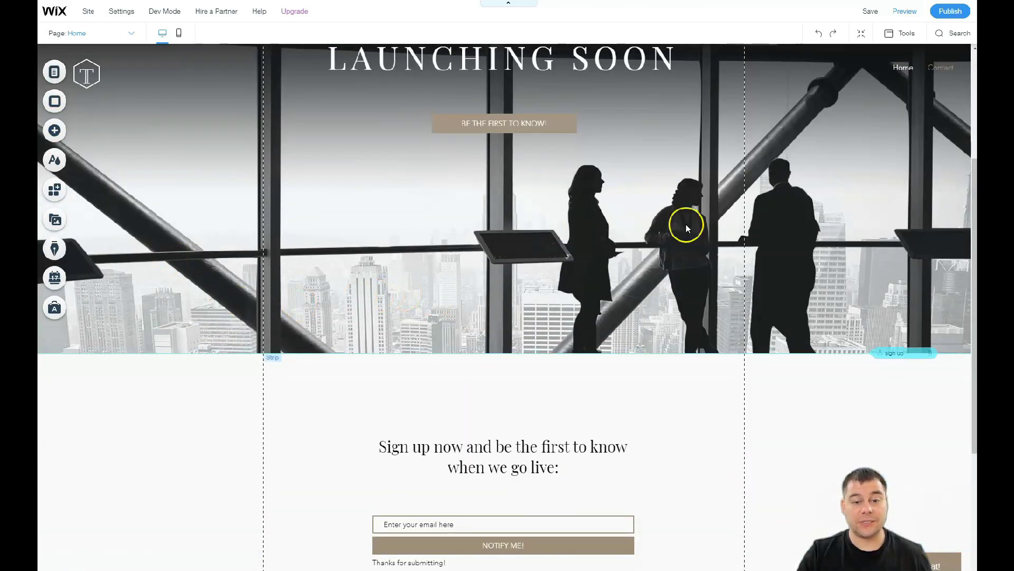
{"action": "scroll", "coordinate": [642, 246], "scroll_direction": "up", "scroll_amount": 1}
{"action": "scroll", "coordinate": [643, 244], "scroll_direction": "up", "scroll_amount": 3}
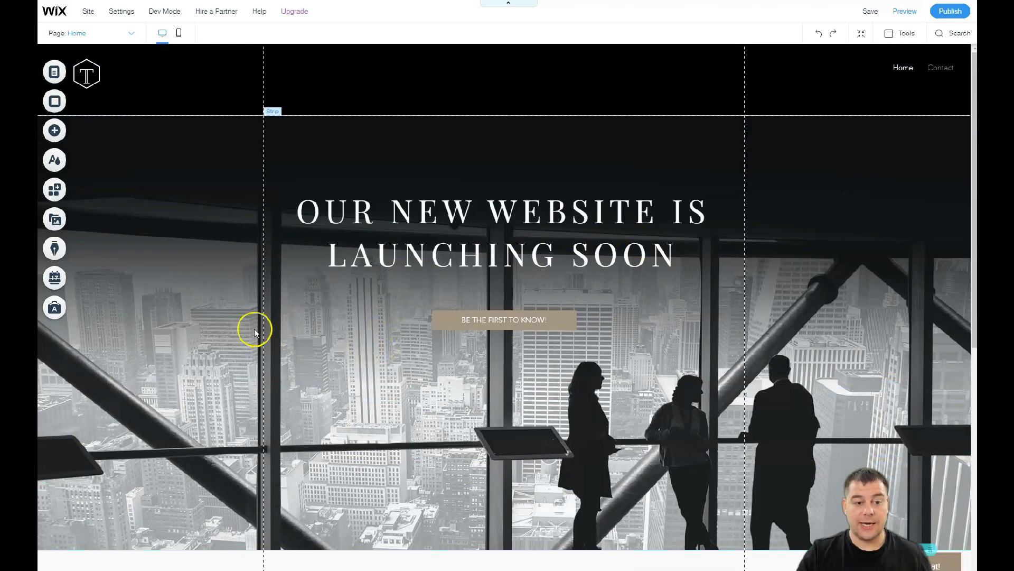
Look over the hero strip's background options without changing them
{"action": "left_click", "coordinate": [218, 318]}
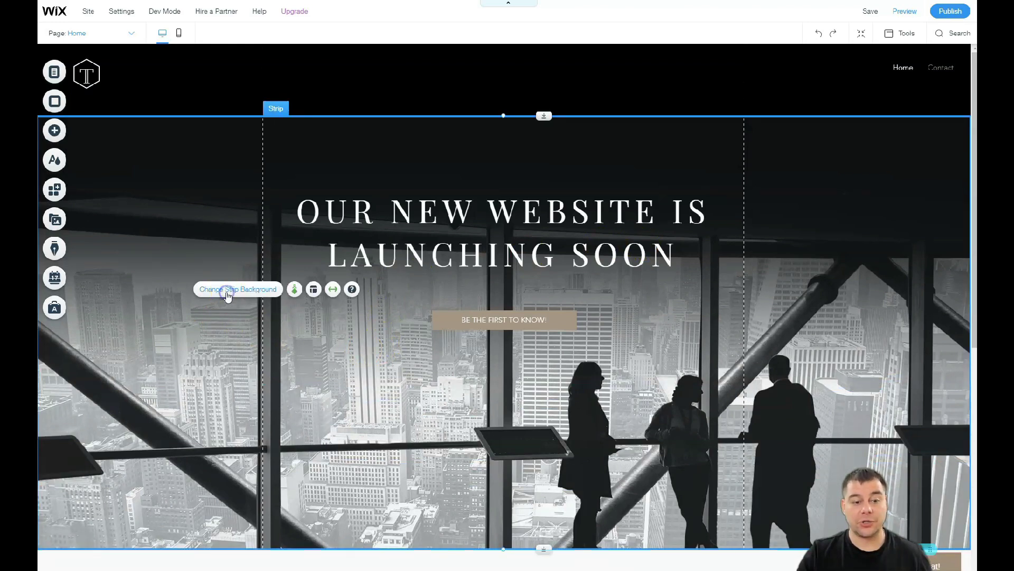
{"action": "left_click", "coordinate": [228, 292]}
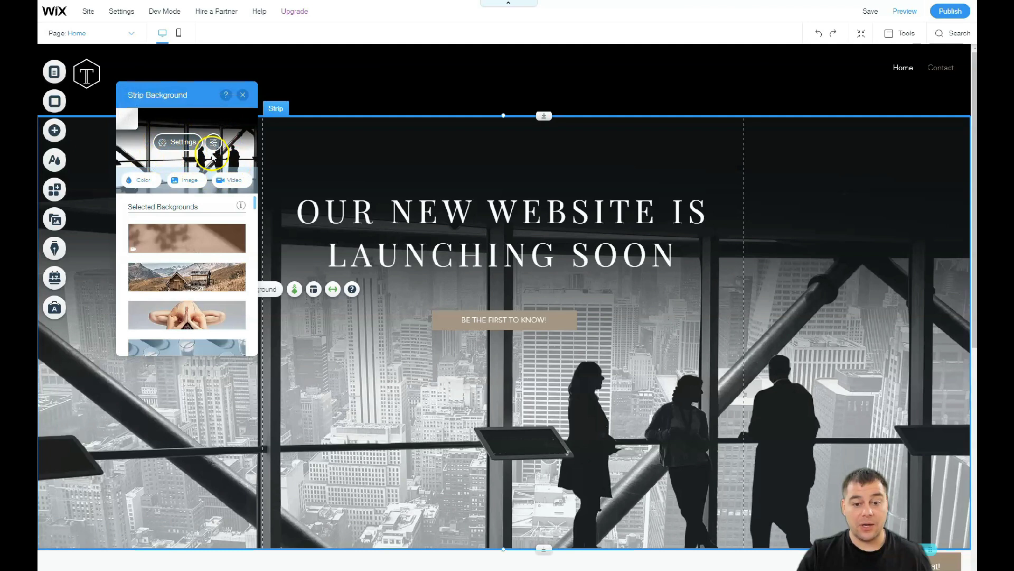
{"action": "scroll", "coordinate": [415, 388], "scroll_direction": "down", "scroll_amount": 5}
{"action": "scroll", "coordinate": [416, 412], "scroll_direction": "down", "scroll_amount": 2}
{"action": "scroll", "coordinate": [415, 413], "scroll_direction": "up", "scroll_amount": 5}
{"action": "scroll", "coordinate": [415, 396], "scroll_direction": "down", "scroll_amount": 3}
{"action": "scroll", "coordinate": [420, 357], "scroll_direction": "down", "scroll_amount": 2}
{"action": "scroll", "coordinate": [425, 308], "scroll_direction": "up", "scroll_amount": 3}
{"action": "scroll", "coordinate": [425, 308], "scroll_direction": "up", "scroll_amount": 3}
{"action": "scroll", "coordinate": [424, 365], "scroll_direction": "up", "scroll_amount": 3}
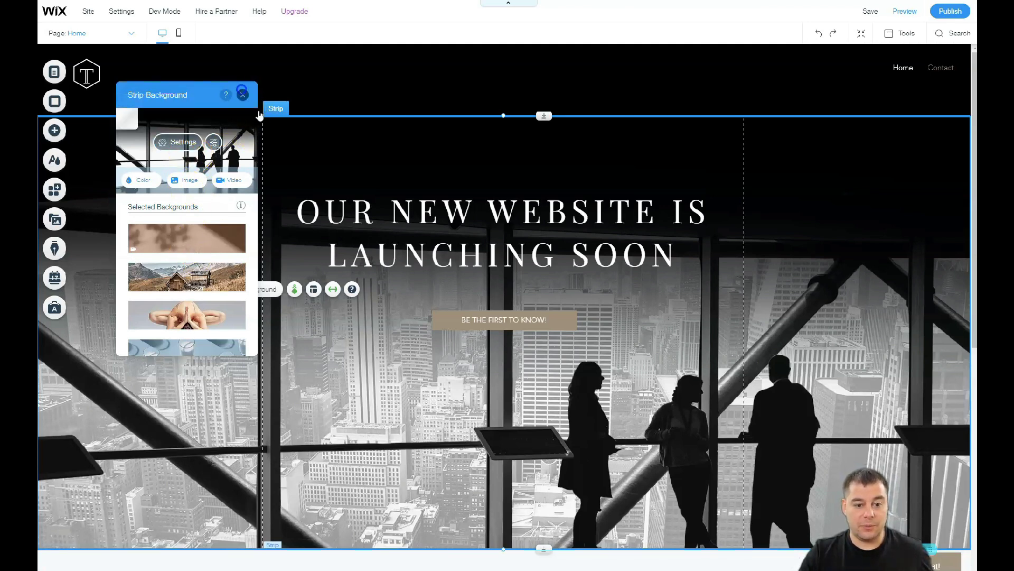
{"action": "left_click", "coordinate": [242, 95]}
{"action": "scroll", "coordinate": [427, 373], "scroll_direction": "down", "scroll_amount": 3}
{"action": "scroll", "coordinate": [321, 340], "scroll_direction": "down", "scroll_amount": 3}
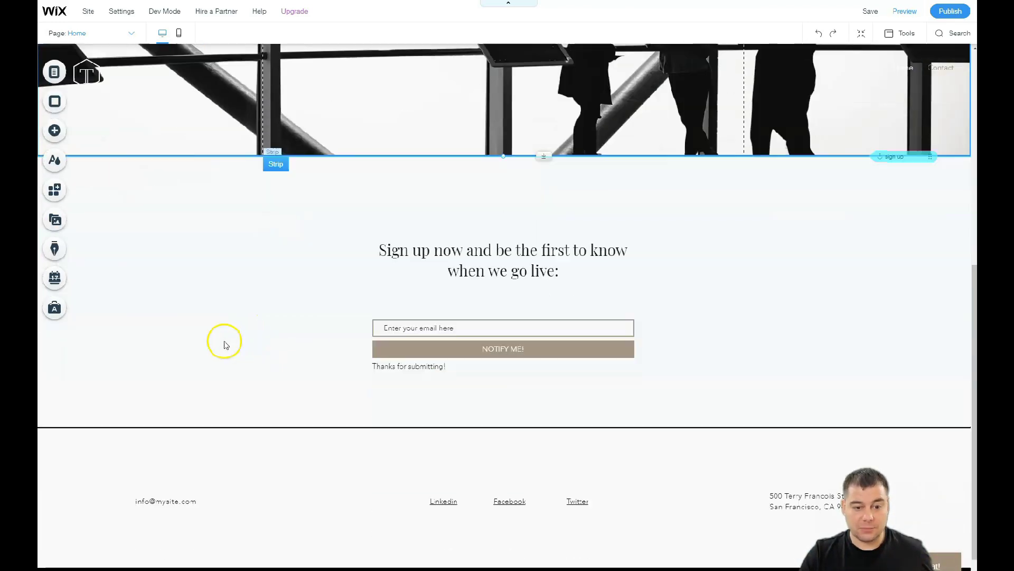
Give the sign-up strip a solid dark grey (#7D7D7D) background
{"action": "left_click", "coordinate": [242, 273]}
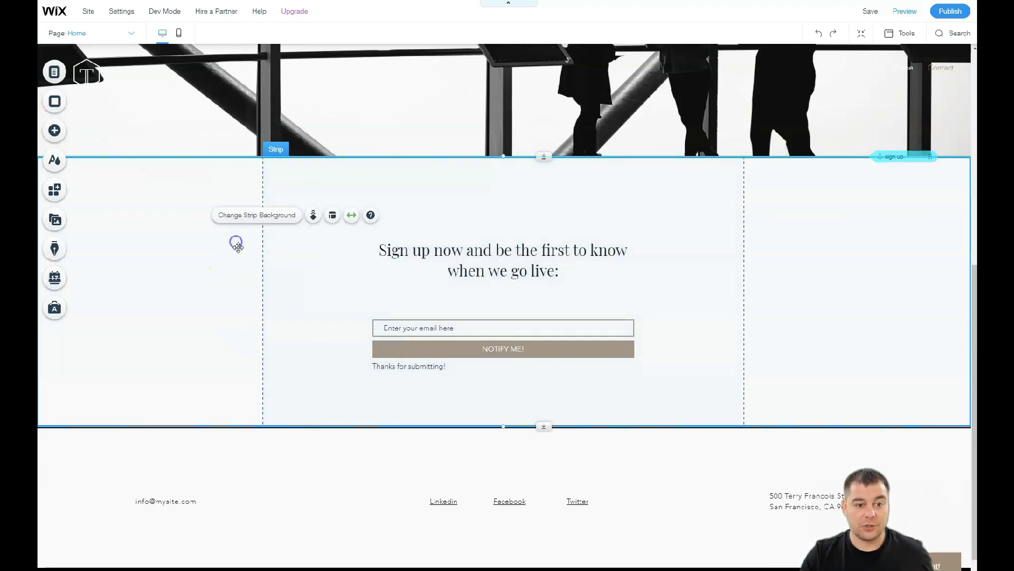
{"action": "left_click", "coordinate": [232, 216]}
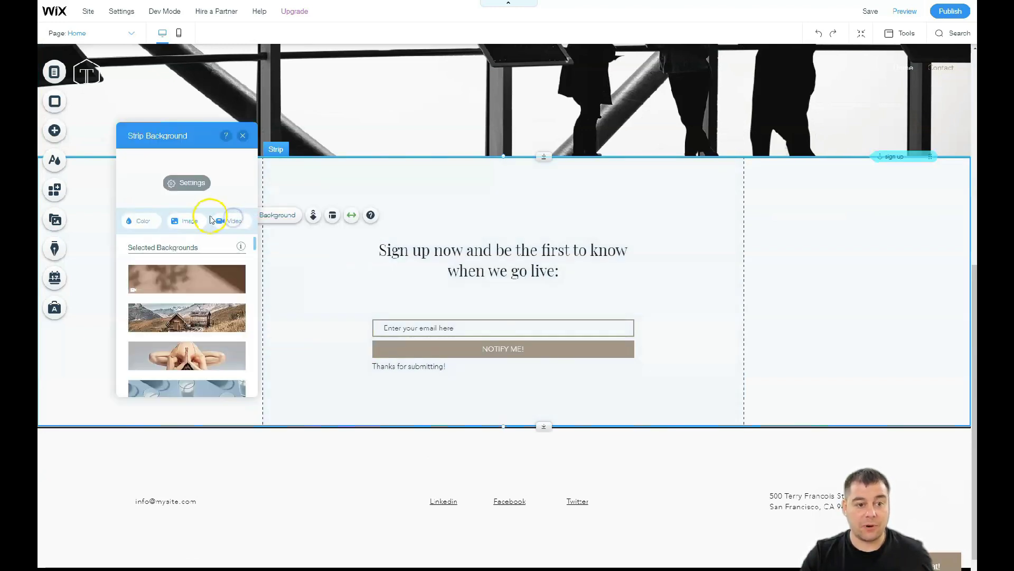
{"action": "left_click", "coordinate": [142, 221]}
{"action": "left_click", "coordinate": [199, 274]}
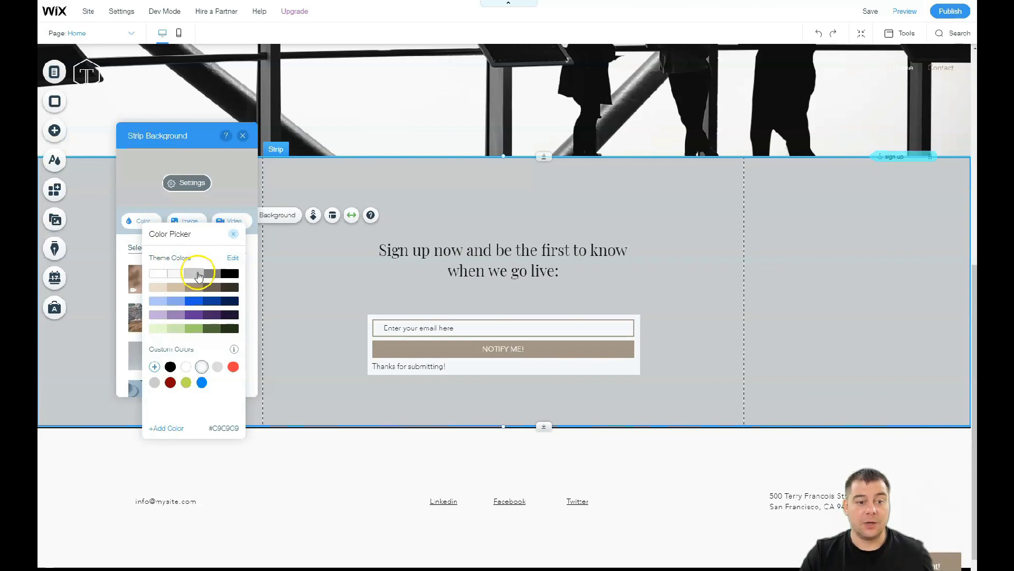
{"action": "left_click", "coordinate": [209, 274]}
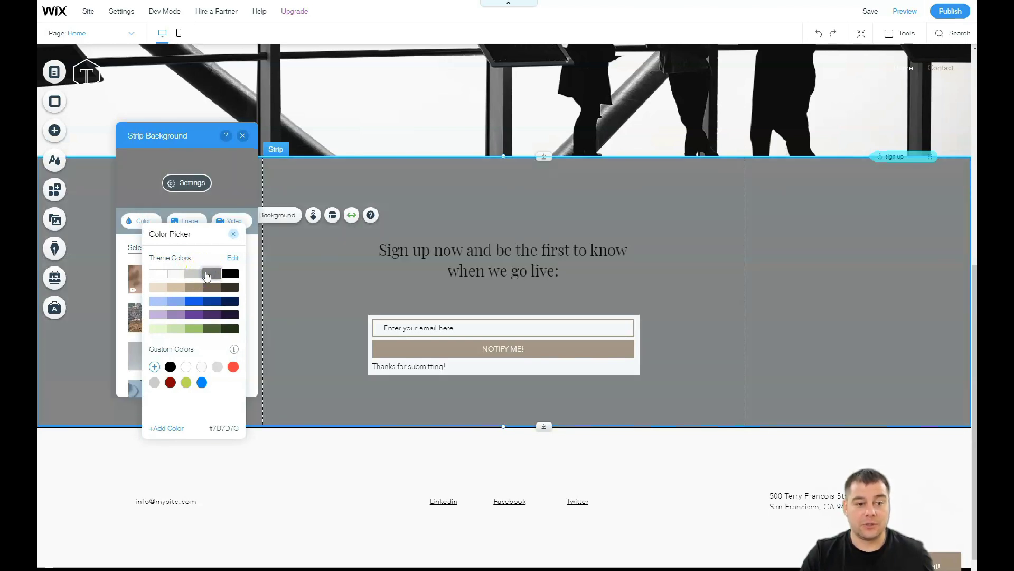
{"action": "left_click", "coordinate": [234, 234]}
{"action": "left_click", "coordinate": [243, 136]}
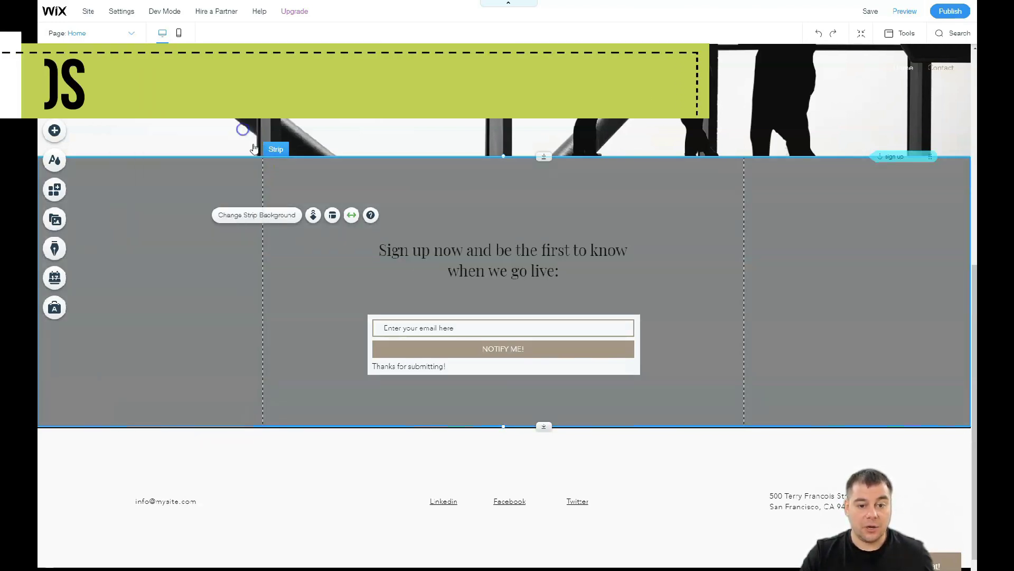
{"action": "scroll", "coordinate": [587, 400], "scroll_direction": "down", "scroll_amount": 2}
{"action": "scroll", "coordinate": [657, 356], "scroll_direction": "up", "scroll_amount": 5}
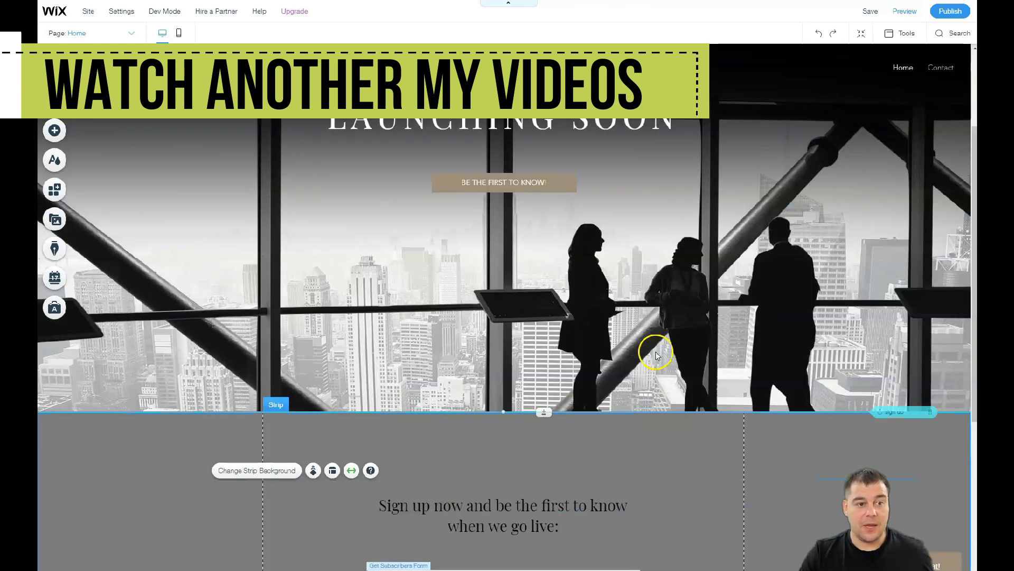
{"action": "scroll", "coordinate": [656, 356], "scroll_direction": "down", "scroll_amount": 3}
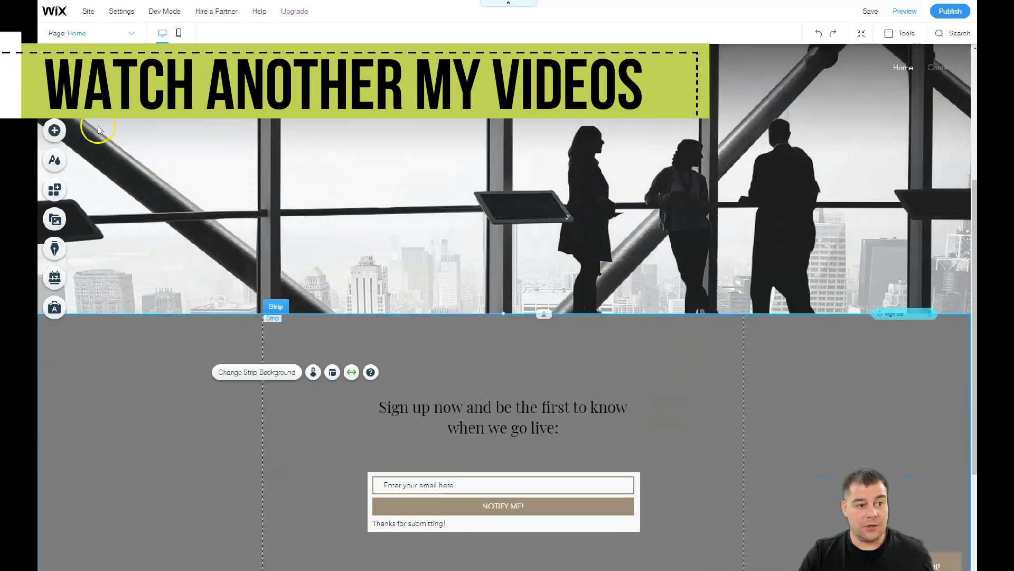
Preview light-blue, dark-rose, peach, yellow and dark-blue featured colour themes in Theme Manager
{"action": "left_click", "coordinate": [54, 161]}
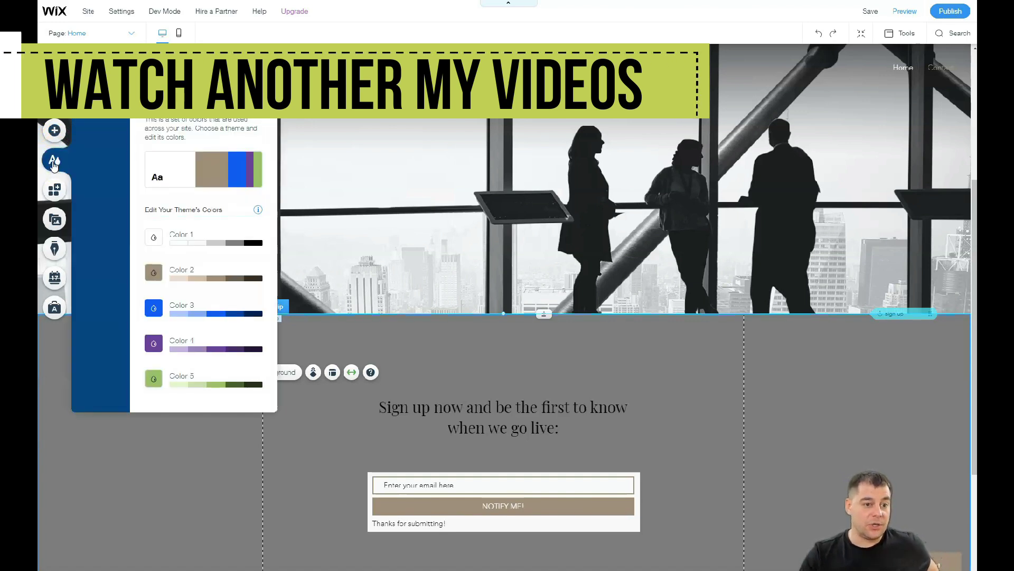
{"action": "left_click", "coordinate": [203, 169]}
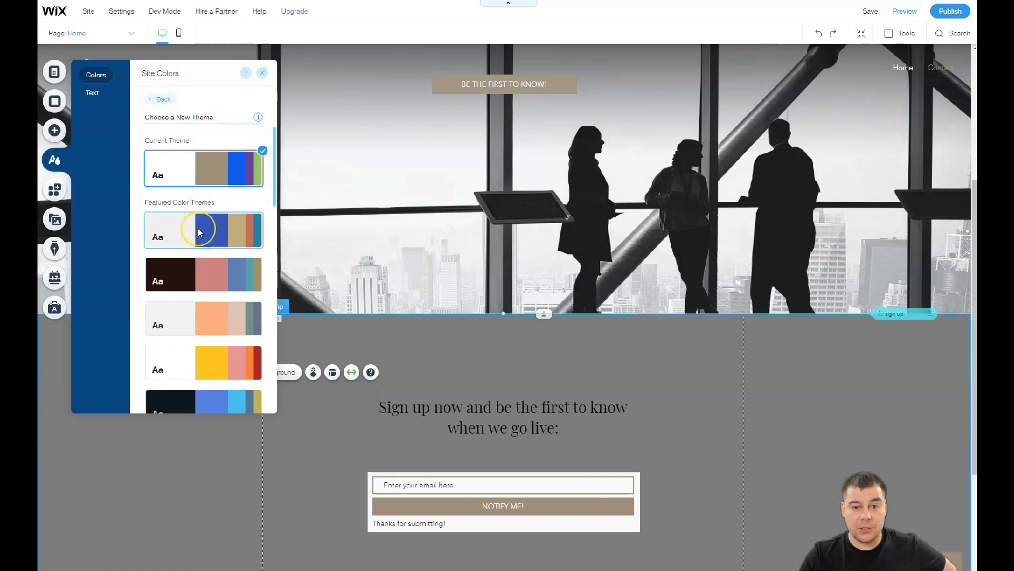
{"action": "left_click", "coordinate": [200, 231]}
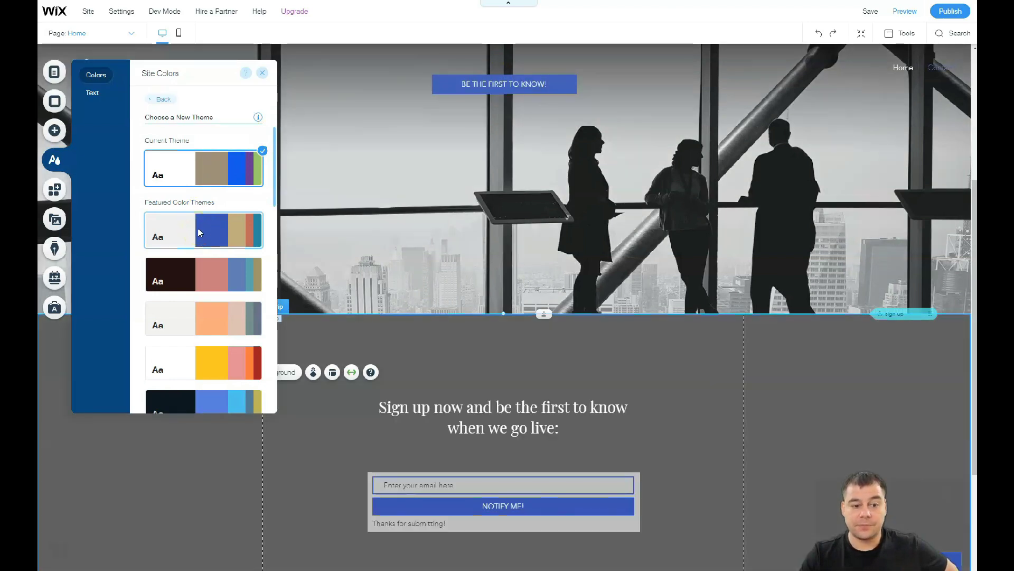
{"action": "left_click", "coordinate": [204, 276]}
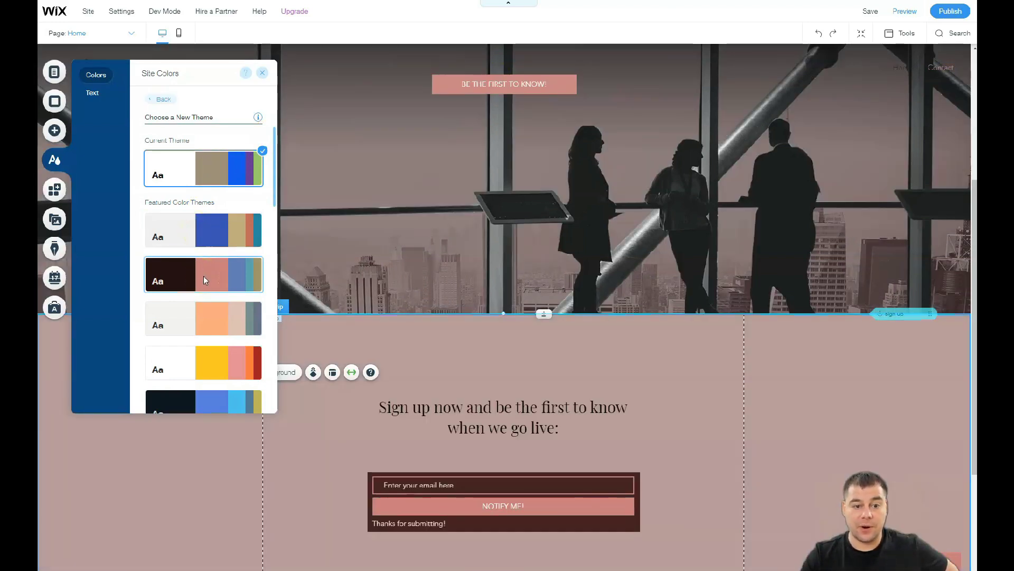
{"action": "left_click", "coordinate": [202, 317]}
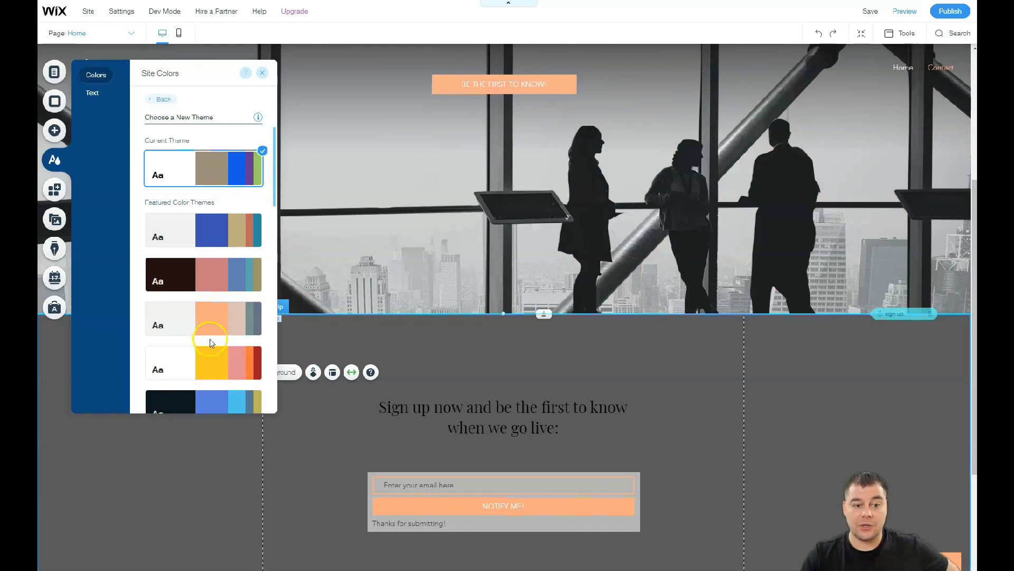
{"action": "left_click", "coordinate": [211, 354]}
{"action": "scroll", "coordinate": [211, 356], "scroll_direction": "down", "scroll_amount": 2}
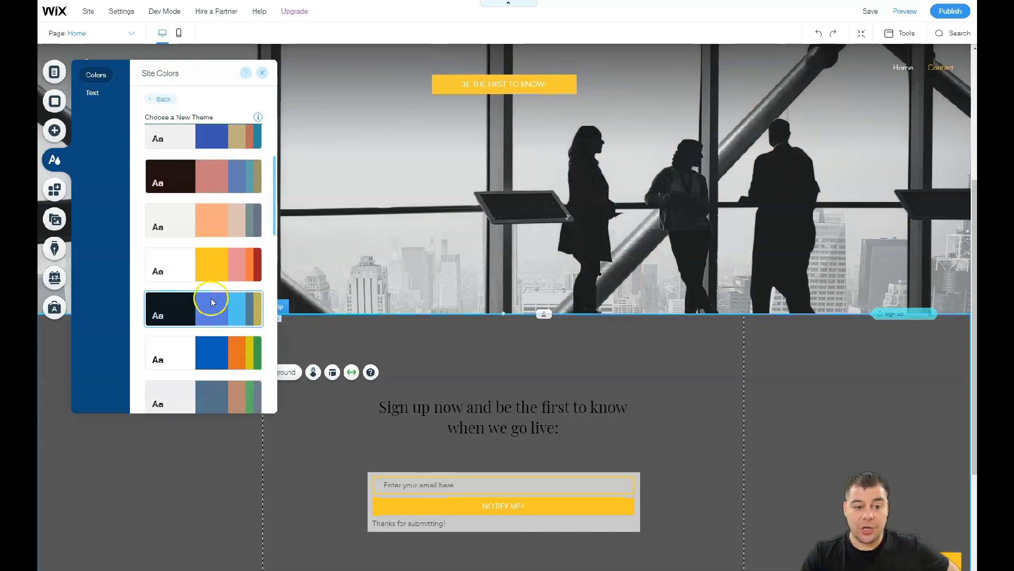
{"action": "left_click", "coordinate": [212, 309]}
{"action": "scroll", "coordinate": [213, 313], "scroll_direction": "down", "scroll_amount": 2}
Apply the dark colour theme with tan accents after previewing several more themes
{"action": "left_click", "coordinate": [201, 260]}
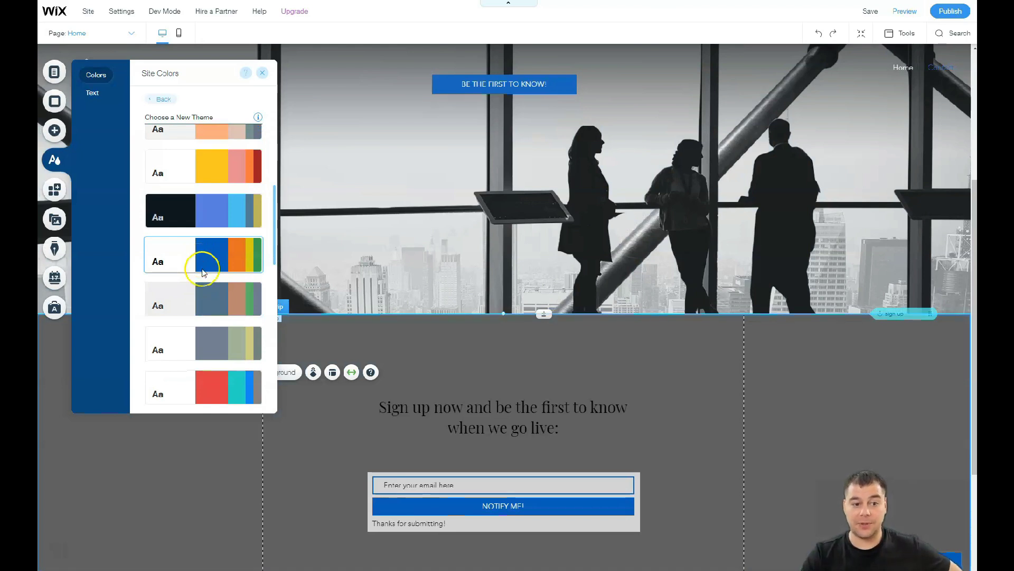
{"action": "left_click", "coordinate": [200, 297]}
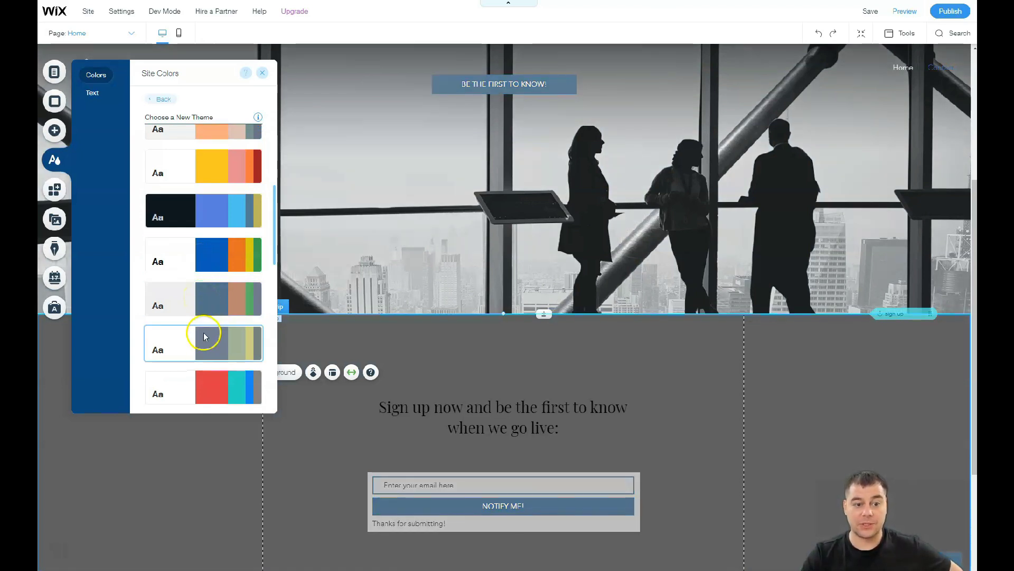
{"action": "left_click", "coordinate": [203, 338]}
{"action": "left_click", "coordinate": [198, 380]}
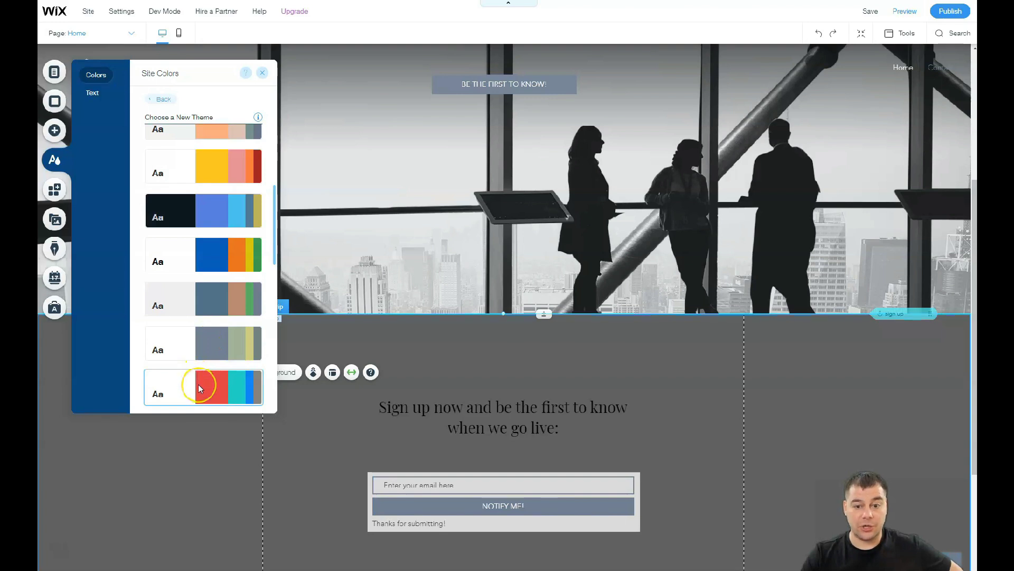
{"action": "scroll", "coordinate": [198, 385], "scroll_direction": "down", "scroll_amount": 3}
{"action": "left_click", "coordinate": [204, 235]}
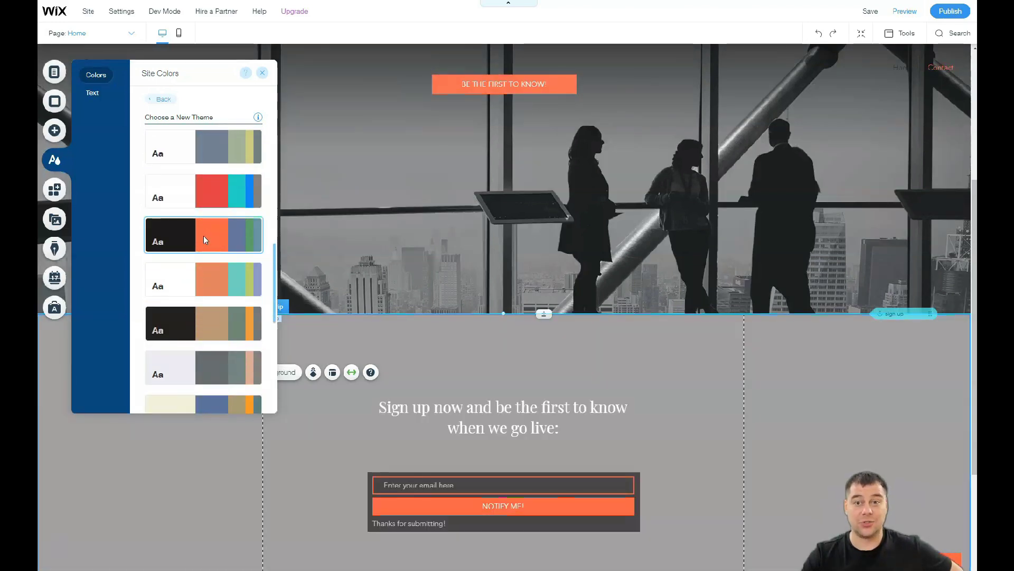
{"action": "left_click", "coordinate": [202, 277]}
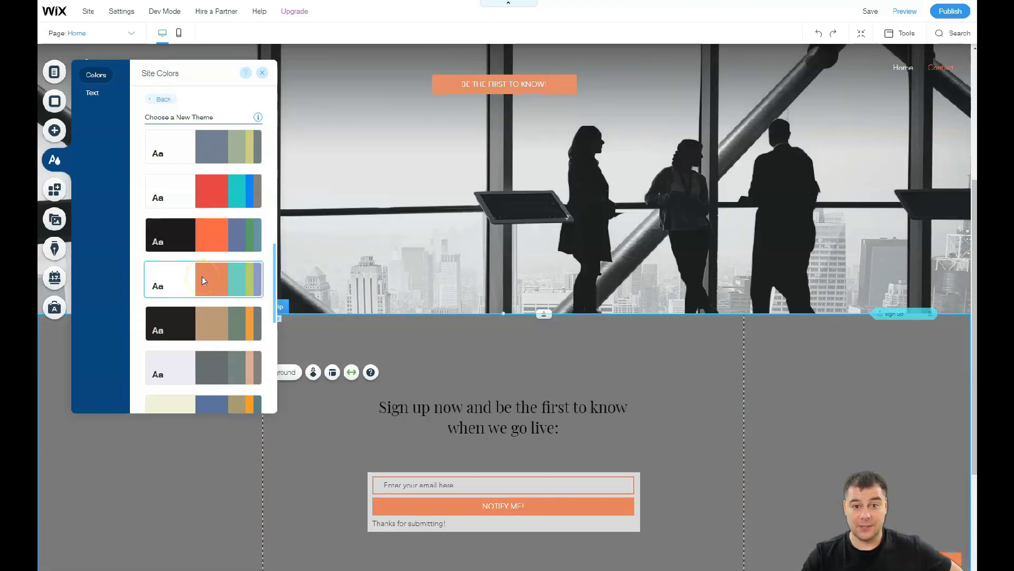
{"action": "left_click", "coordinate": [200, 317]}
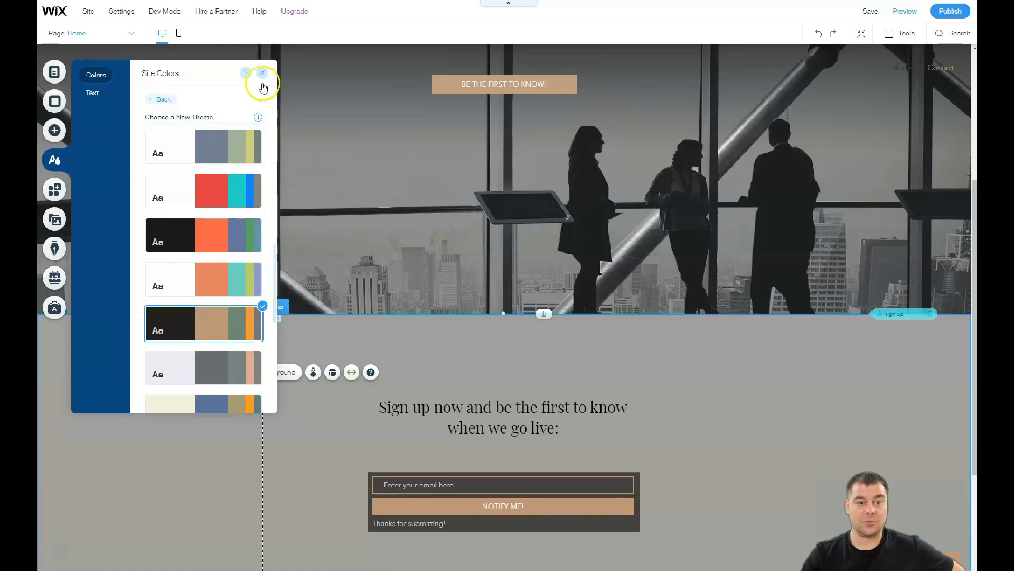
{"action": "left_click", "coordinate": [633, 284]}
{"action": "scroll", "coordinate": [632, 285], "scroll_direction": "up", "scroll_amount": 5}
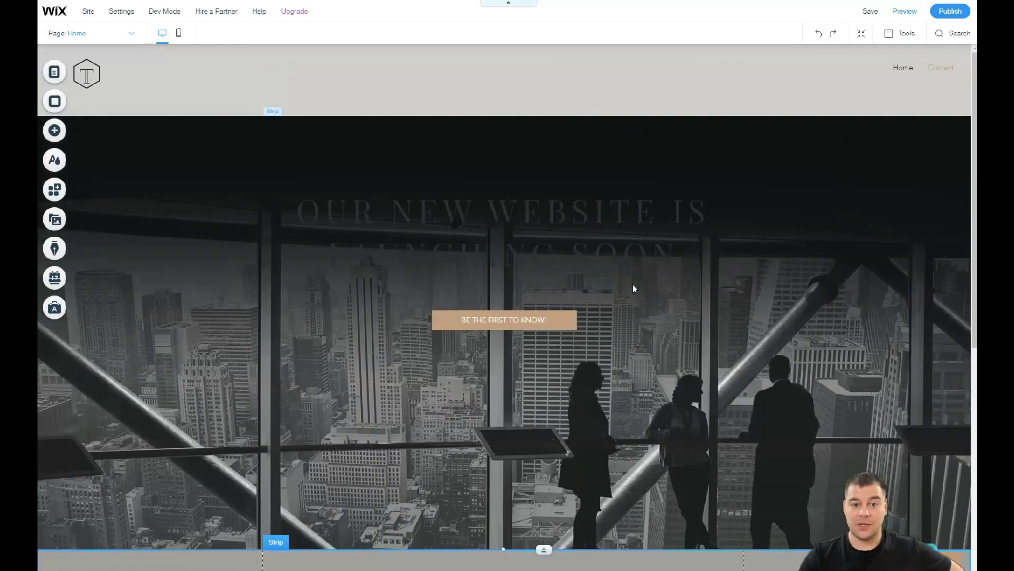
{"action": "scroll", "coordinate": [632, 285], "scroll_direction": "down", "scroll_amount": 4}
{"action": "scroll", "coordinate": [633, 284], "scroll_direction": "up", "scroll_amount": 5}
Make the OUR NEW WEBSITE IS LAUNCHING SOON heading text white
{"action": "left_click", "coordinate": [377, 252]}
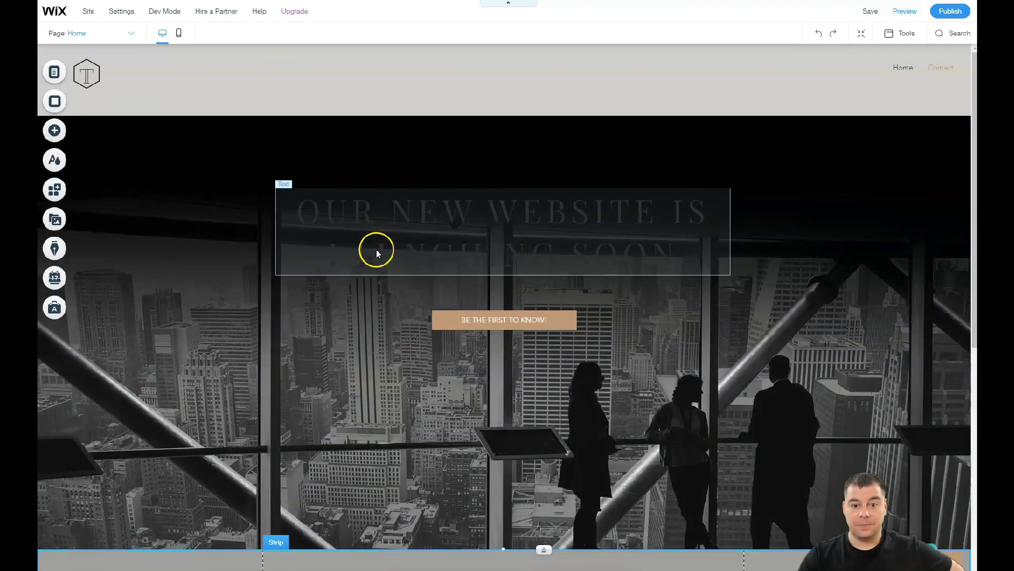
{"action": "double_click", "coordinate": [496, 234]}
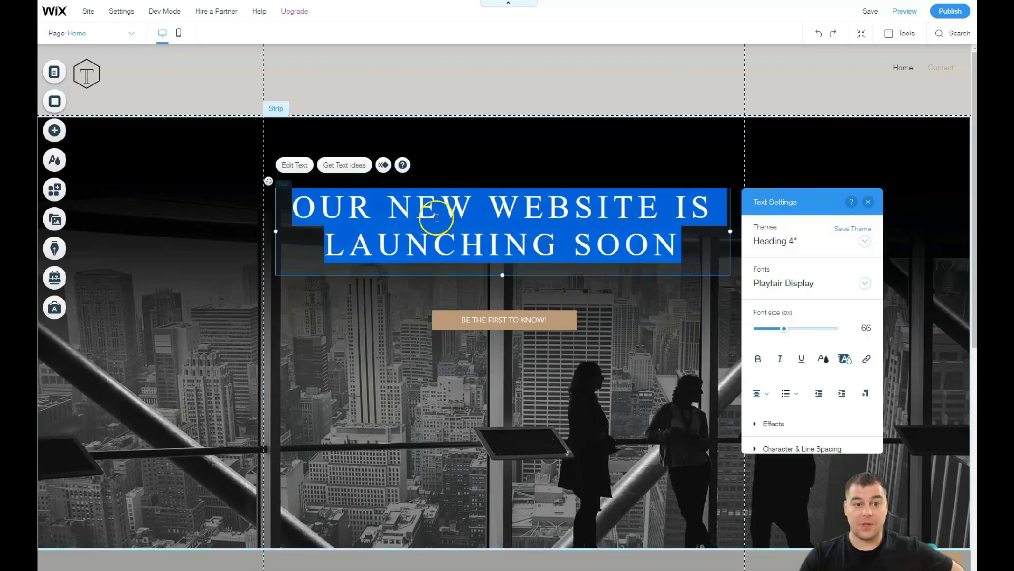
{"action": "left_click", "coordinate": [822, 361]}
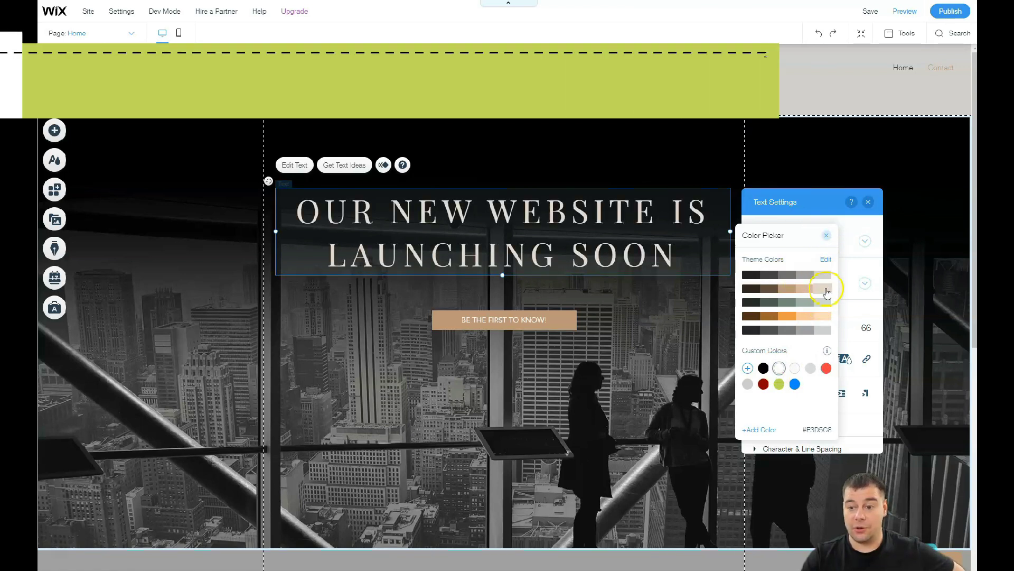
{"action": "left_click", "coordinate": [827, 235]}
Shrink the heading to 55 px, keeping Playfair Display by undoing a Verdana trial
{"action": "left_click_drag", "start_coordinate": [784, 329], "coordinate": [780, 329]}
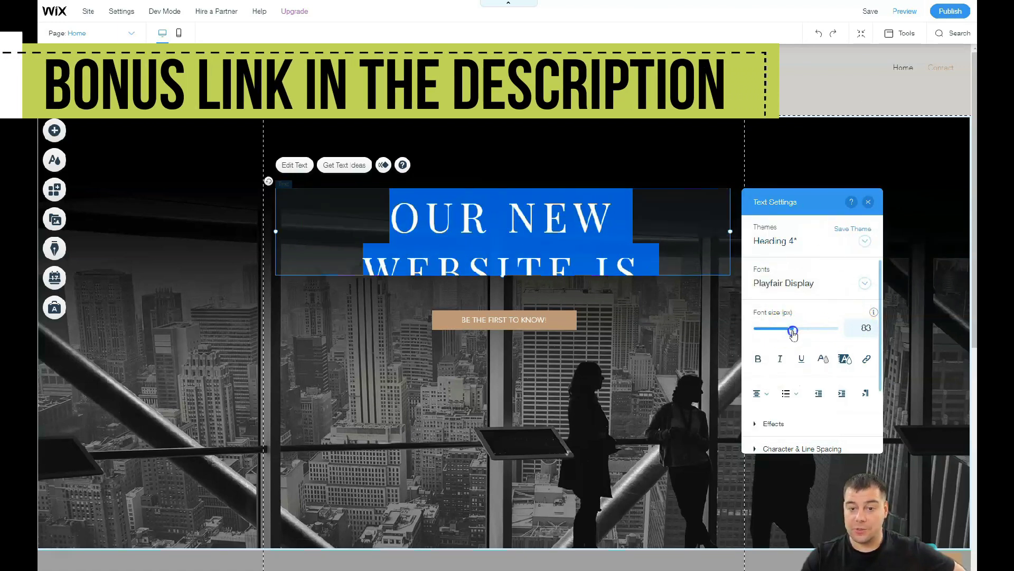
{"action": "left_click", "coordinate": [864, 283]}
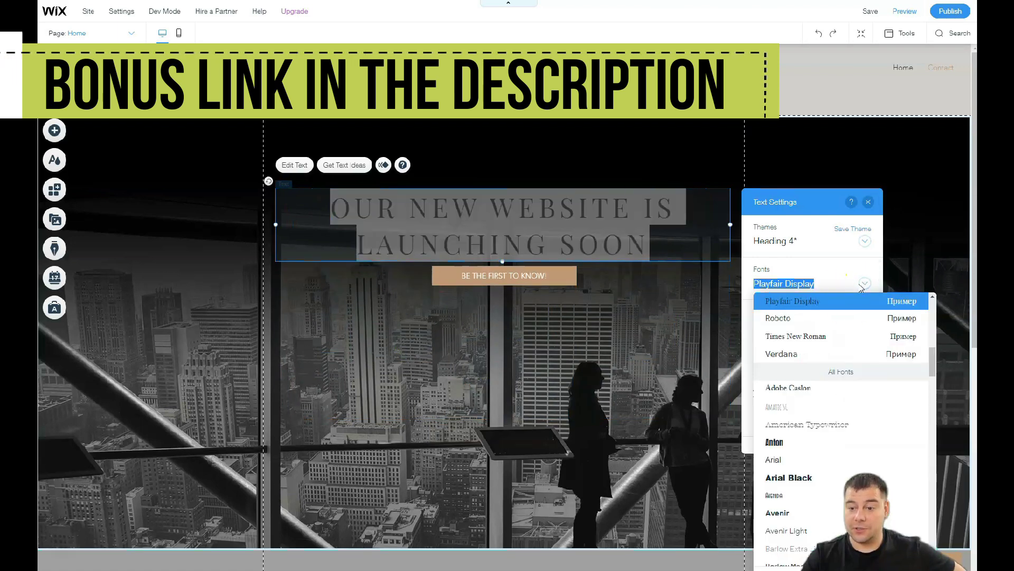
{"action": "left_click", "coordinate": [785, 354]}
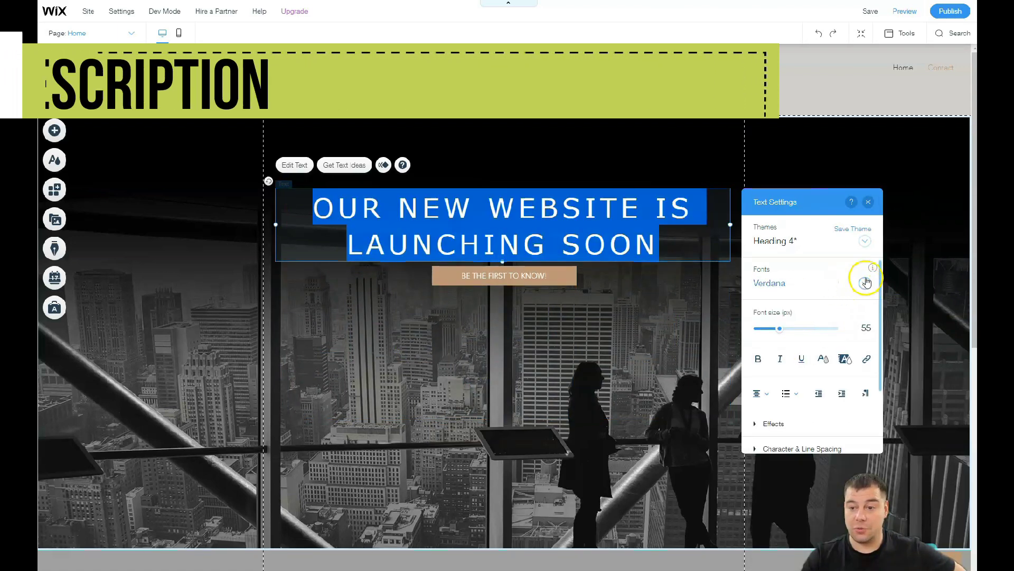
{"action": "left_click", "coordinate": [868, 201]}
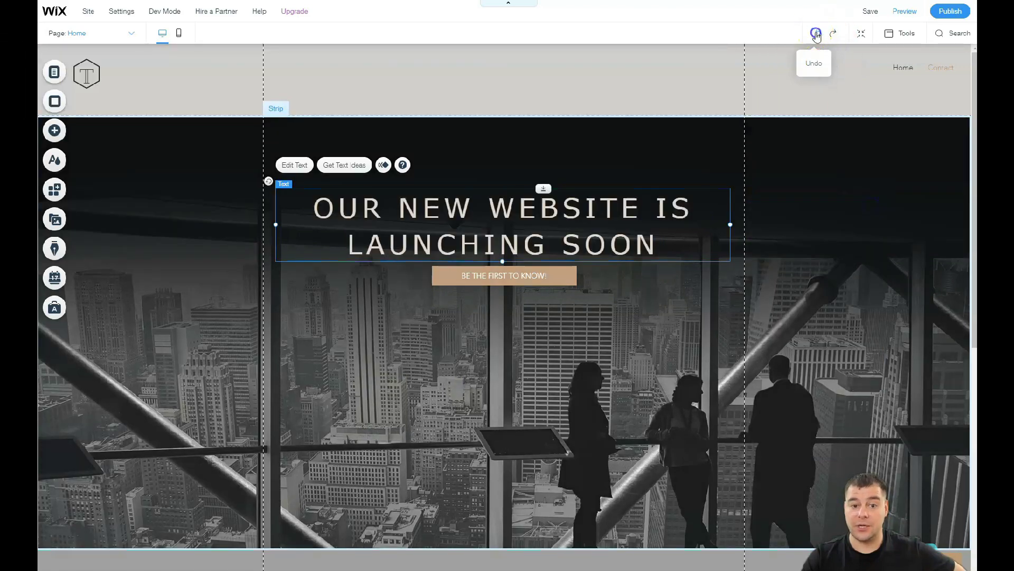
{"action": "left_click", "coordinate": [816, 34]}
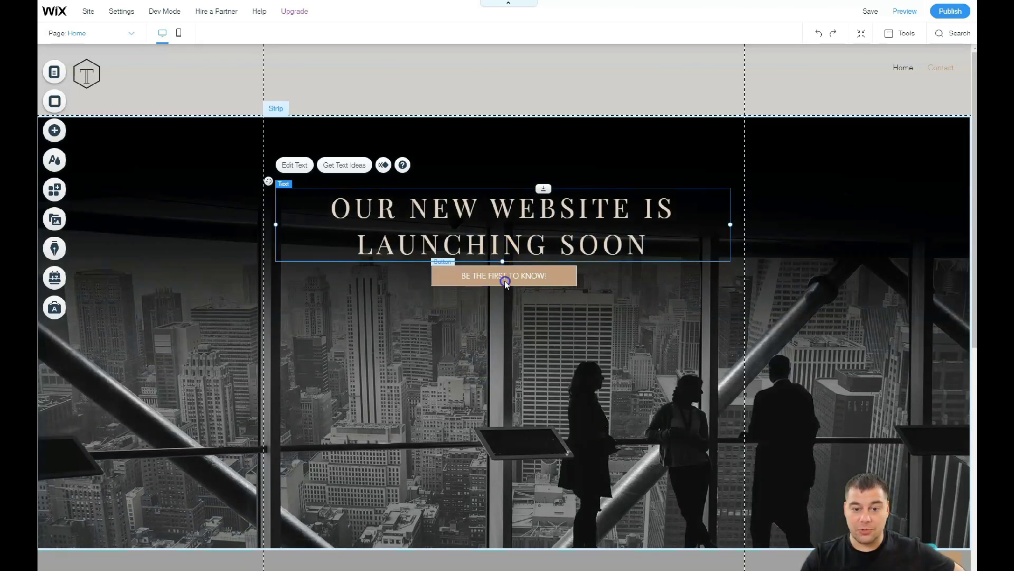
Raise the heading and move the sign-up button lower, widening it toward the left
{"action": "left_click_drag", "start_coordinate": [504, 280], "coordinate": [504, 421]}
{"action": "left_click_drag", "start_coordinate": [527, 247], "coordinate": [527, 182]}
{"action": "scroll", "coordinate": [539, 331], "scroll_direction": "down", "scroll_amount": 3}
{"action": "left_click_drag", "start_coordinate": [505, 273], "coordinate": [510, 399]}
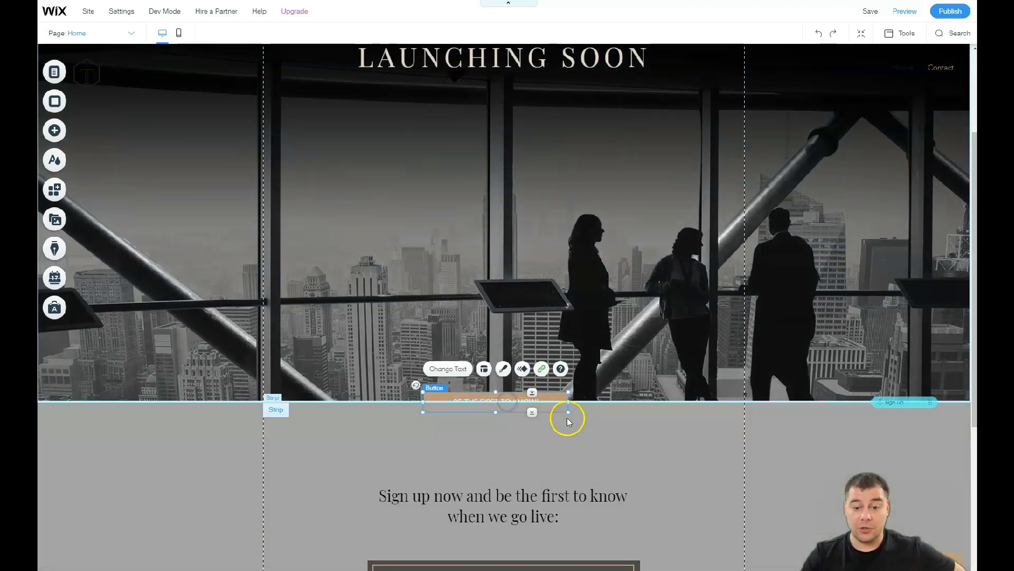
{"action": "left_click_drag", "start_coordinate": [570, 411], "coordinate": [622, 420]}
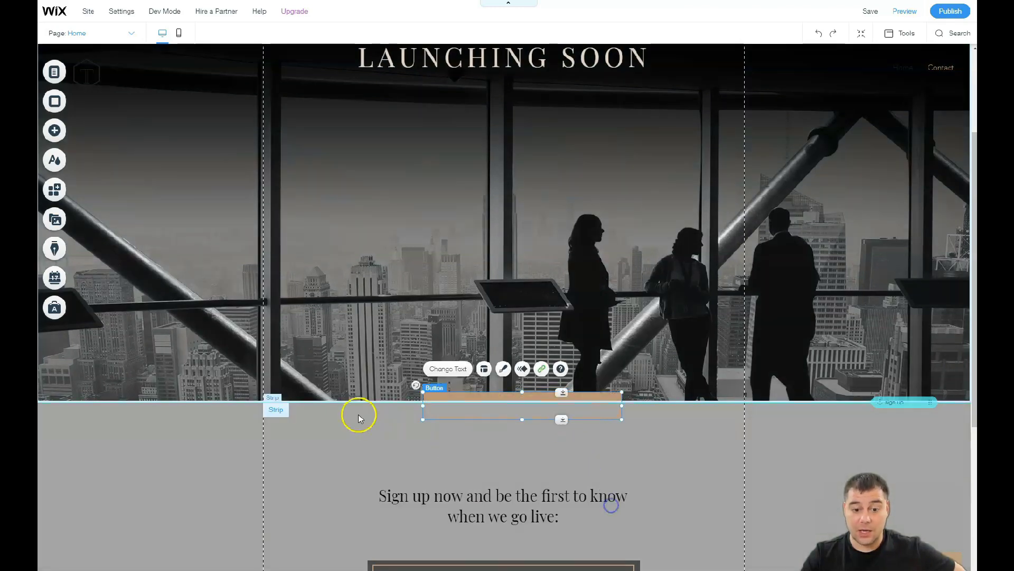
{"action": "left_click_drag", "start_coordinate": [422, 421], "coordinate": [386, 454]}
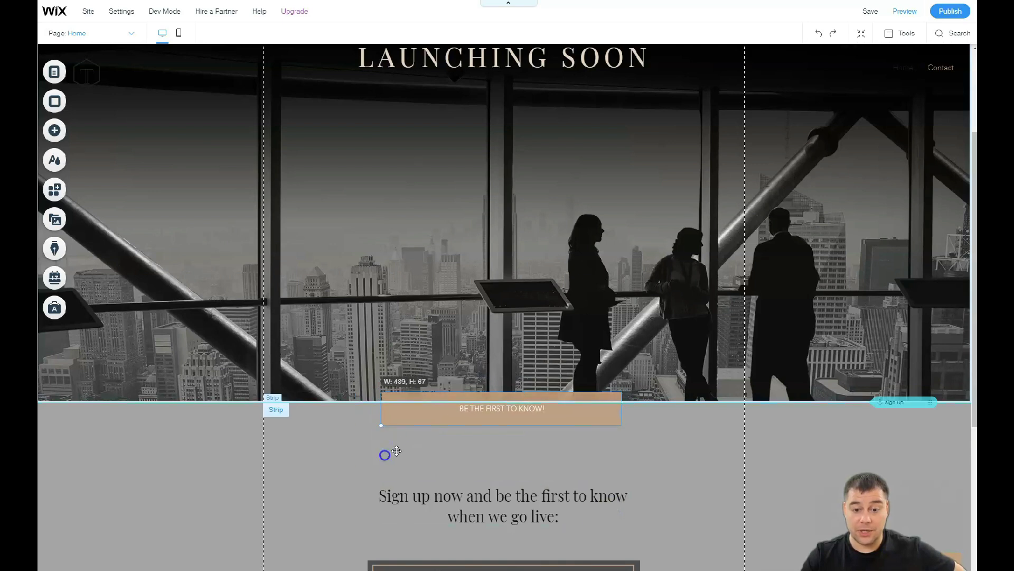
{"action": "left_click_drag", "start_coordinate": [513, 409], "coordinate": [517, 375]}
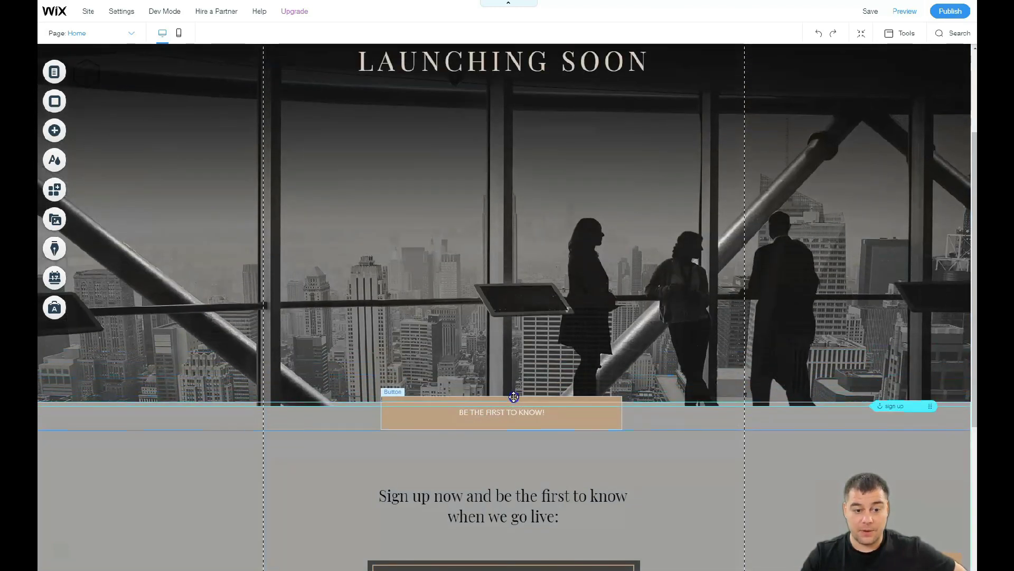
{"action": "left_click_drag", "start_coordinate": [514, 397], "coordinate": [514, 395]}
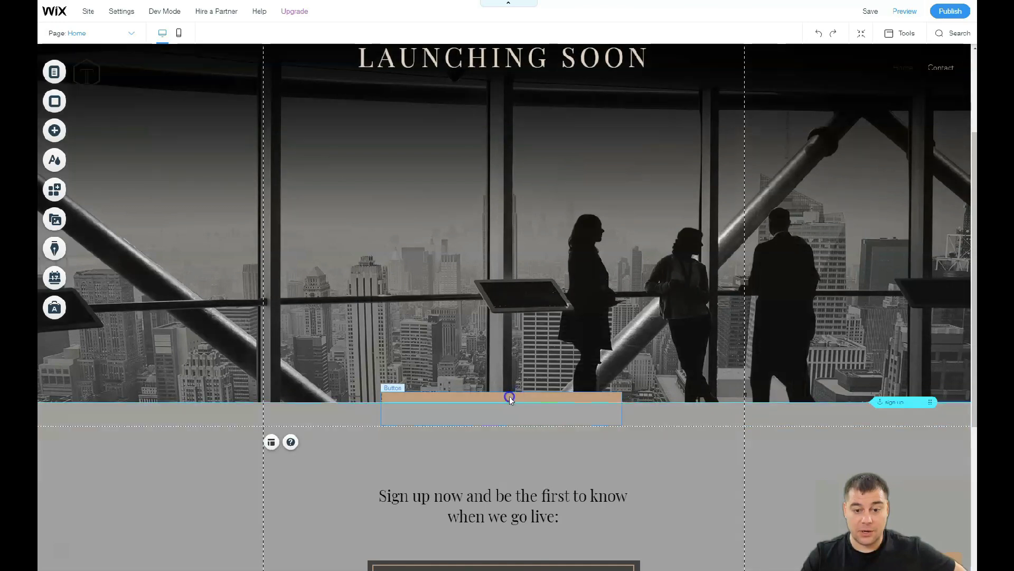
{"action": "scroll", "coordinate": [509, 396], "scroll_direction": "down", "scroll_amount": 1}
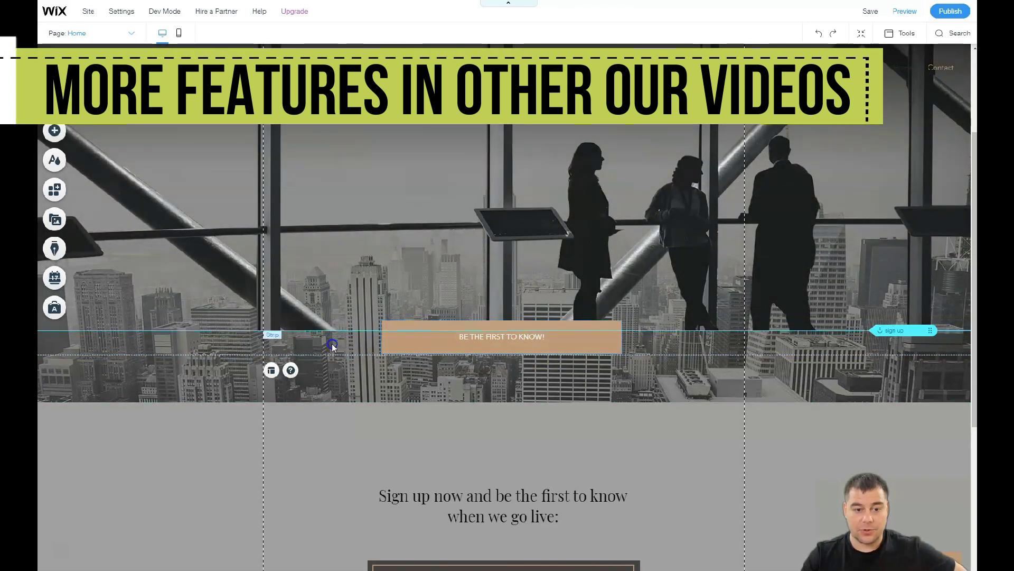
Make the hero strip taller to contain the button, and pull the sign-up strip up to meet it
{"action": "left_click_drag", "start_coordinate": [395, 323], "coordinate": [335, 397]}
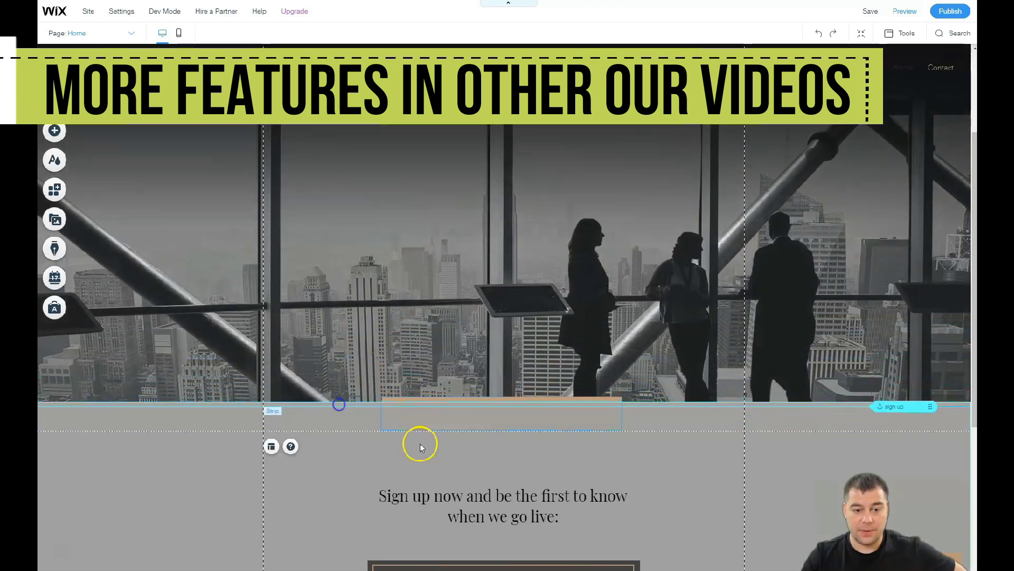
{"action": "left_click", "coordinate": [492, 400]}
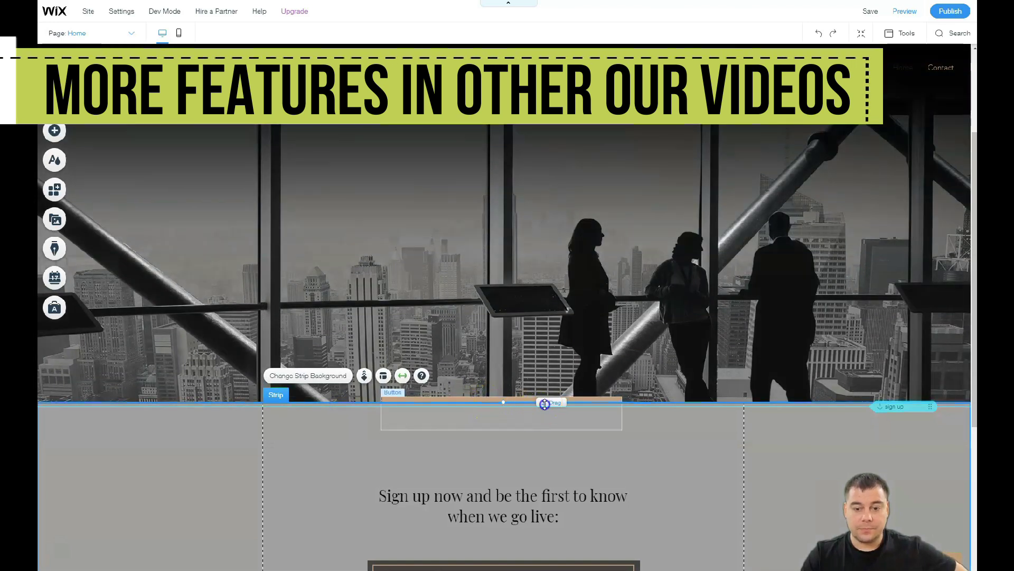
{"action": "left_click_drag", "start_coordinate": [543, 402], "coordinate": [545, 481]}
{"action": "left_click_drag", "start_coordinate": [508, 417], "coordinate": [508, 368]}
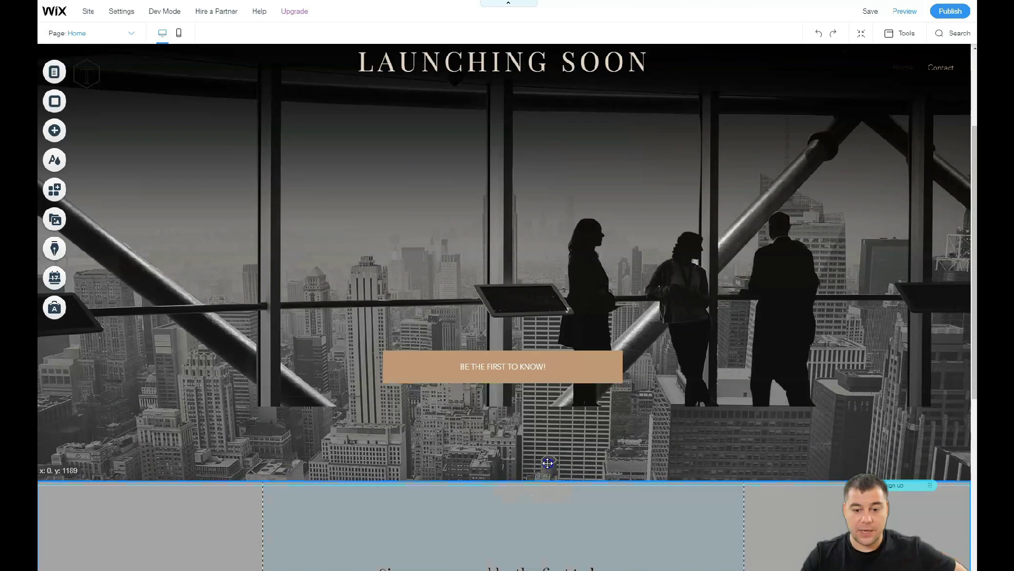
{"action": "left_click_drag", "start_coordinate": [545, 483], "coordinate": [548, 408]}
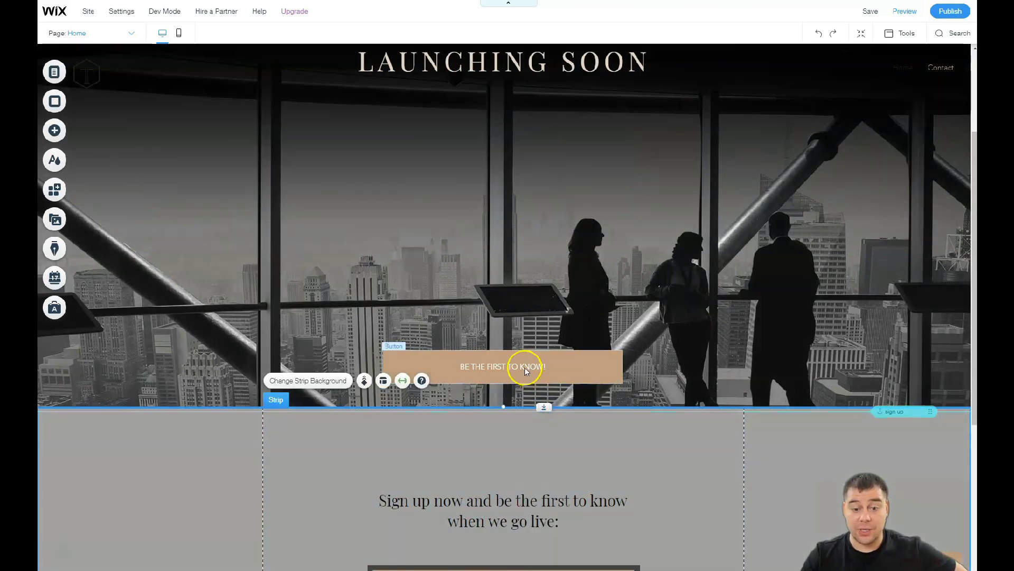
Move the BE THE FIRST TO KNOW! button up under LAUNCHING SOON and enlarge it from its corner
{"action": "mouse_move", "coordinate": [515, 366]}
{"action": "left_mouse_down"}
{"action": "mouse_move", "coordinate": [516, 238]}
{"action": "mouse_move", "coordinate": [462, 196]}
{"action": "left_mouse_up"}
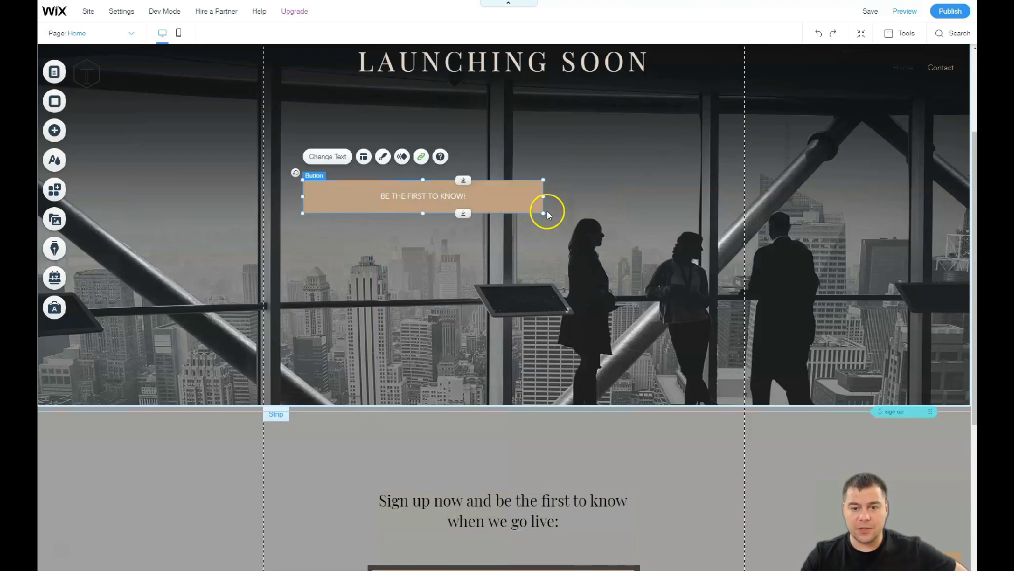
{"action": "left_click", "coordinate": [602, 270]}
{"action": "left_click", "coordinate": [443, 195]}
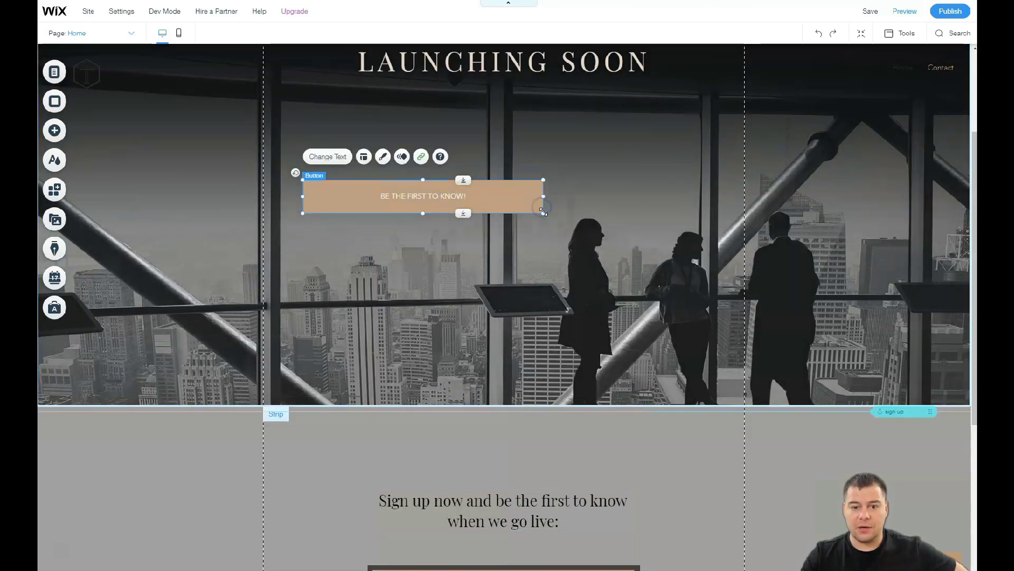
{"action": "left_click_drag", "start_coordinate": [545, 214], "coordinate": [547, 214]}
{"action": "left_click_drag", "start_coordinate": [667, 279], "coordinate": [698, 337]}
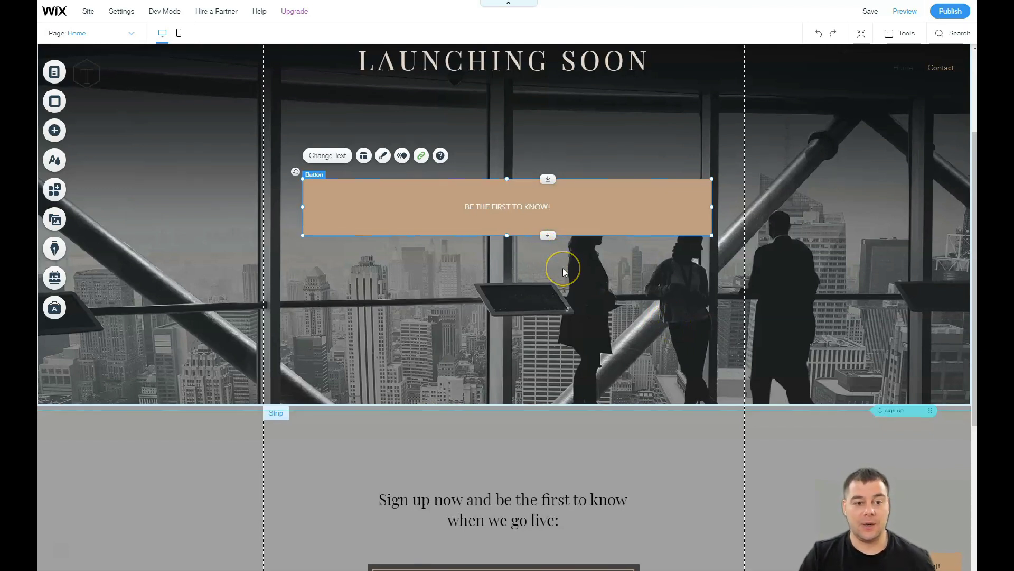
{"action": "scroll", "coordinate": [563, 268], "scroll_direction": "down", "scroll_amount": 5}
{"action": "scroll", "coordinate": [563, 269], "scroll_direction": "down", "scroll_amount": 3}
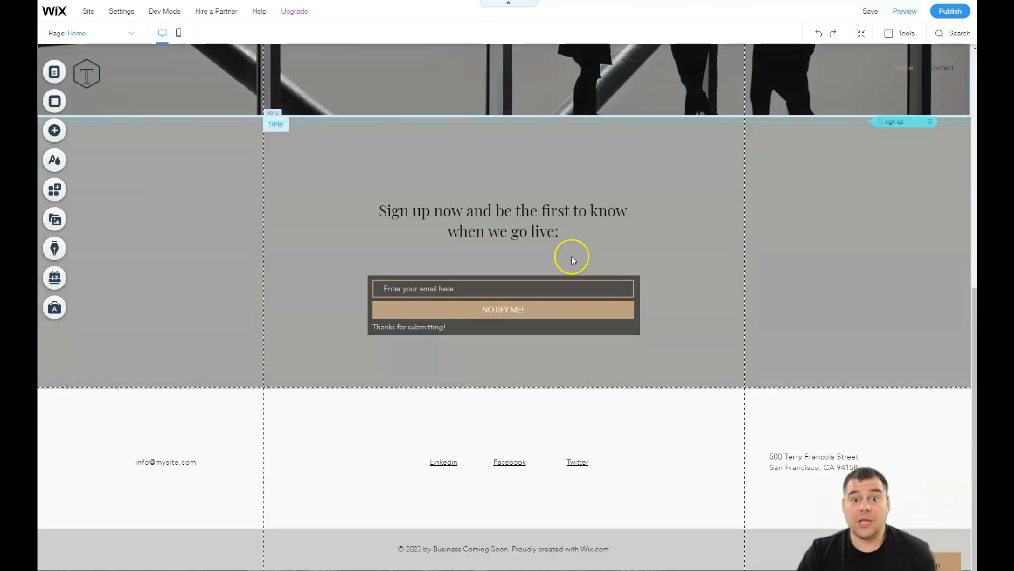
Browse the Contact, Welcome, Services, Team and Testimonials strips, then drag in a plain dark Classic strip
{"action": "left_click", "coordinate": [53, 131]}
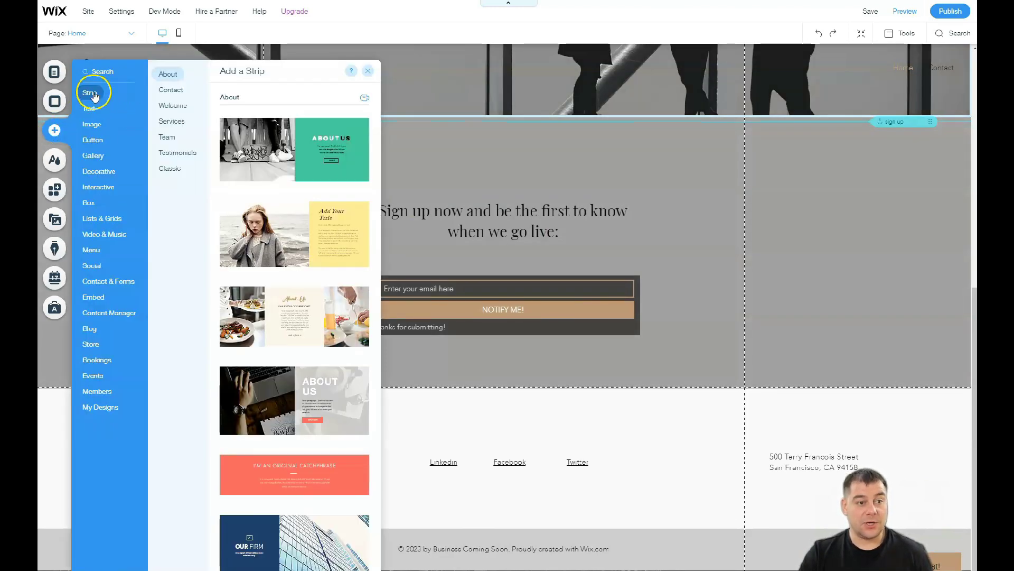
{"action": "left_click", "coordinate": [169, 169]}
{"action": "left_click", "coordinate": [171, 89]}
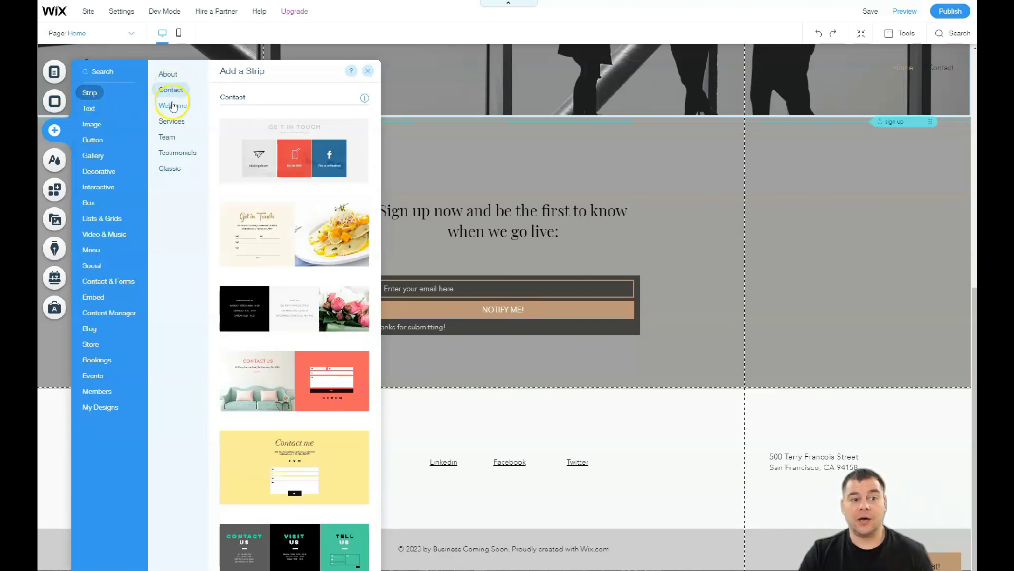
{"action": "left_click", "coordinate": [172, 105]}
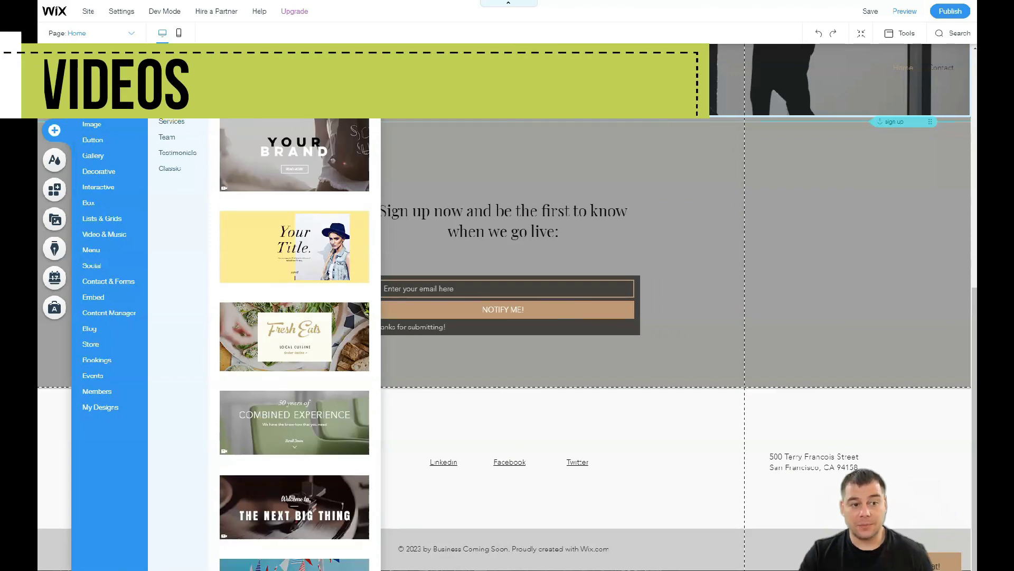
{"action": "left_click", "coordinate": [171, 123]}
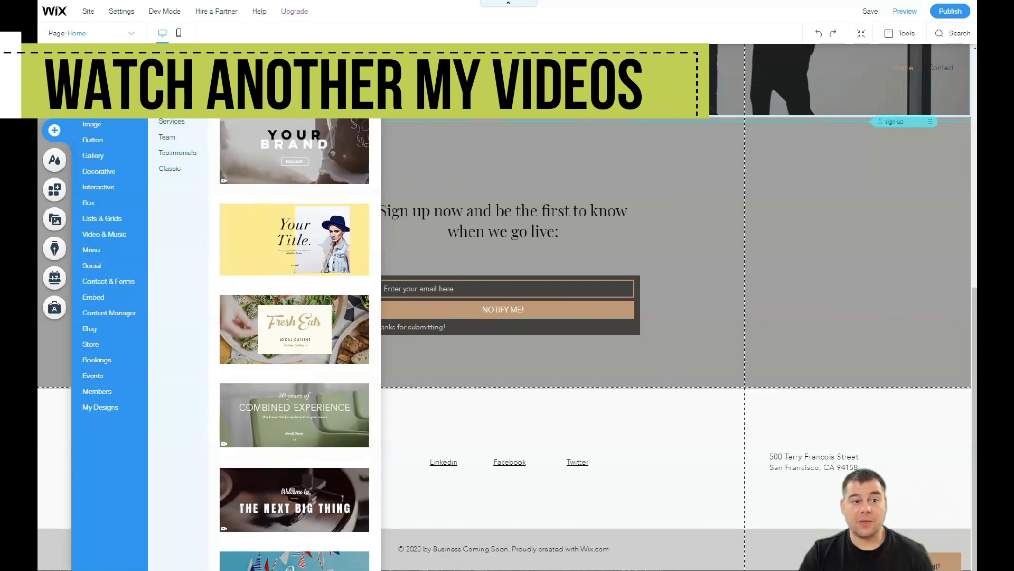
{"action": "scroll", "coordinate": [294, 341], "scroll_direction": "down", "scroll_amount": 10}
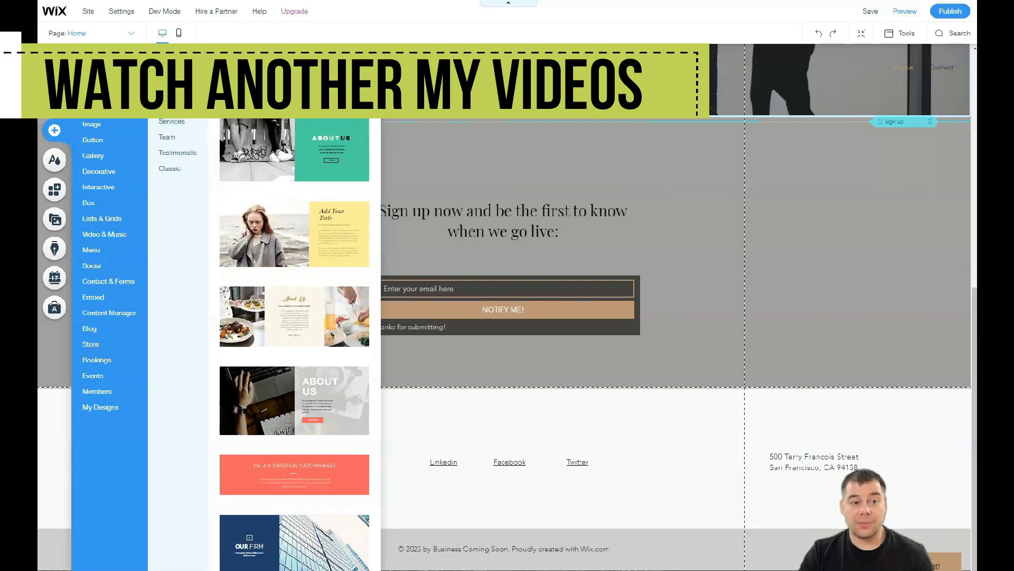
{"action": "left_click", "coordinate": [168, 138]}
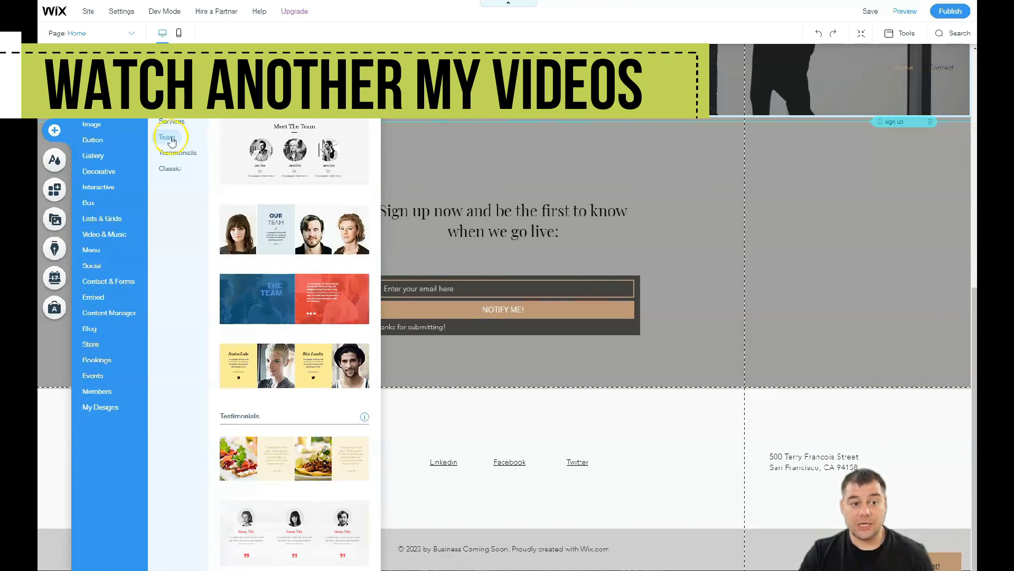
{"action": "left_click", "coordinate": [176, 154]}
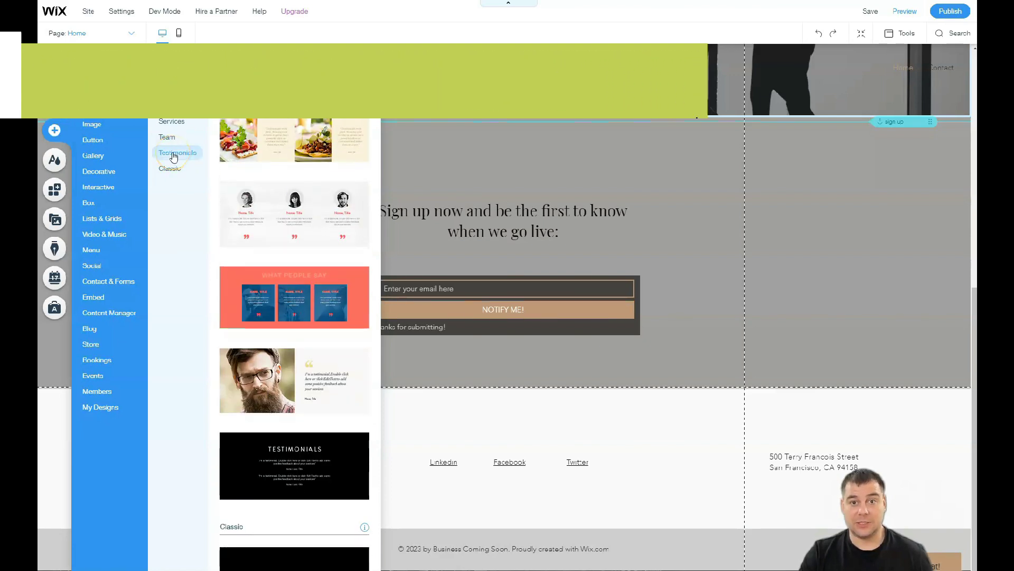
{"action": "left_click", "coordinate": [170, 168]}
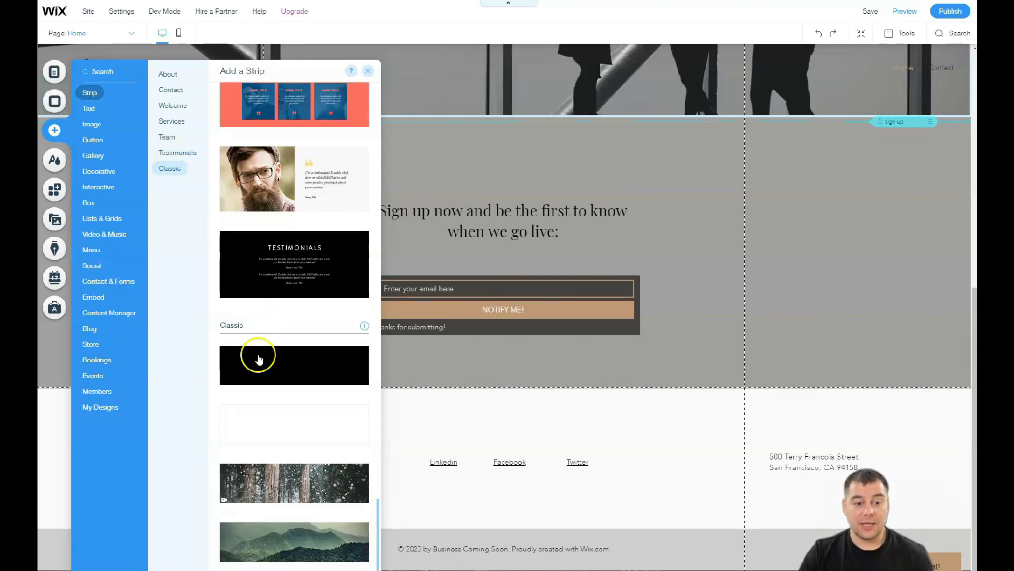
{"action": "left_click_drag", "start_coordinate": [276, 373], "coordinate": [573, 383]}
Place the dark Classic strip above the sign-up section and give it a pale grey background
{"action": "left_click_drag", "start_coordinate": [574, 234], "coordinate": [574, 235]}
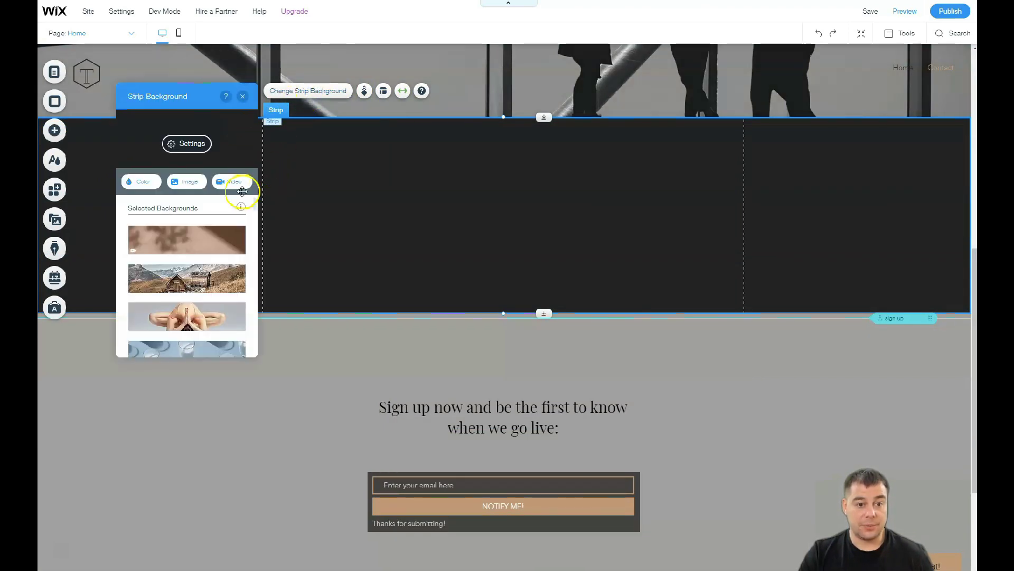
{"action": "left_click", "coordinate": [141, 182]}
{"action": "left_click", "coordinate": [200, 232]}
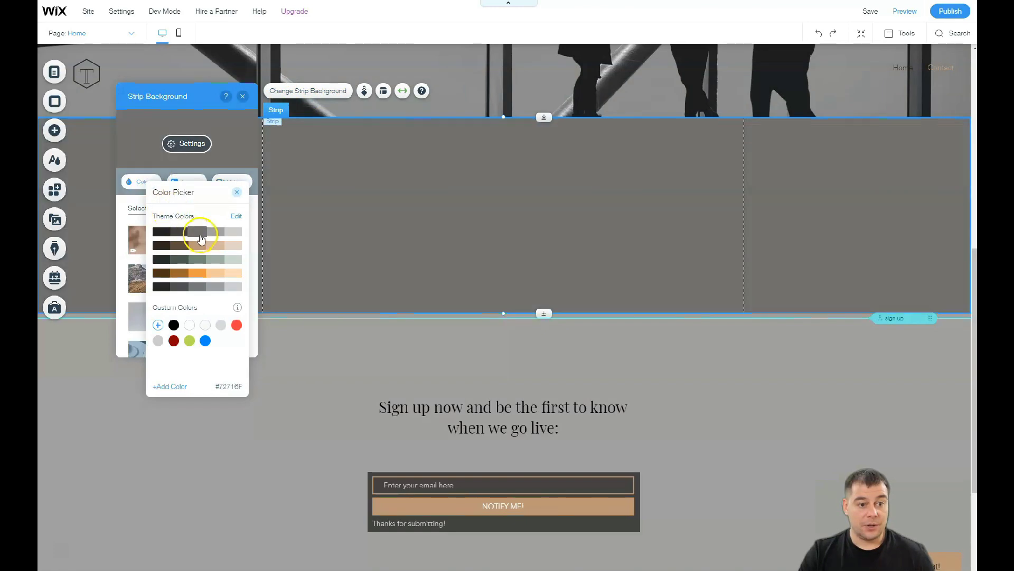
{"action": "left_click", "coordinate": [215, 233]}
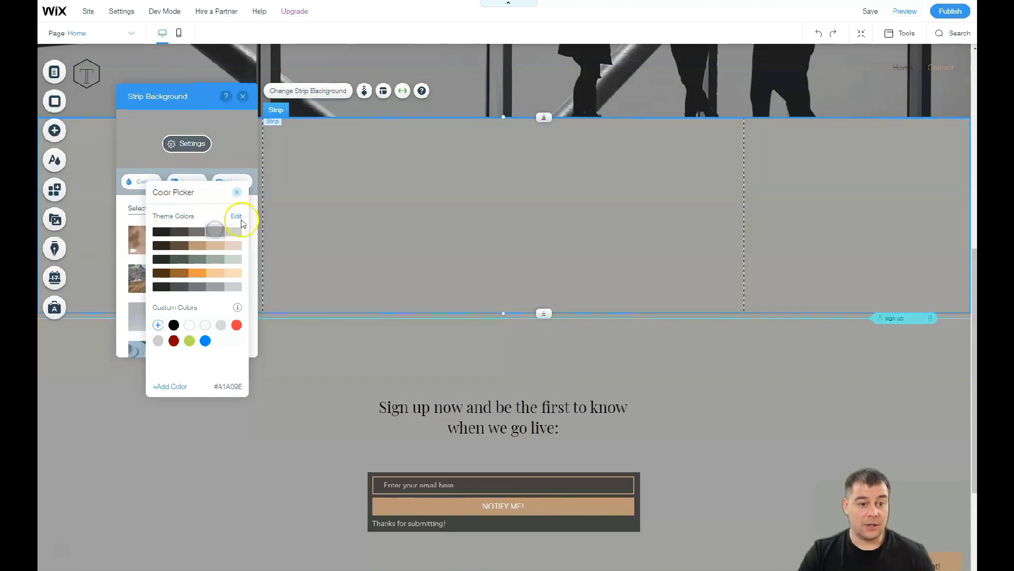
{"action": "left_click", "coordinate": [243, 96]}
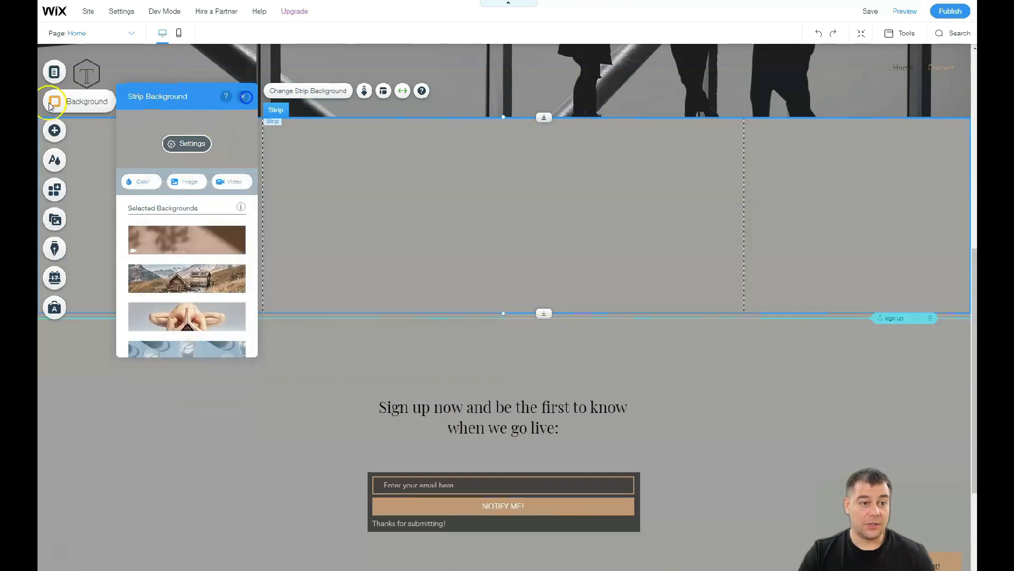
Add a Big Title text into the new grey strip and centre it near the top
{"action": "left_click", "coordinate": [54, 130]}
{"action": "mouse_move", "coordinate": [88, 108]}
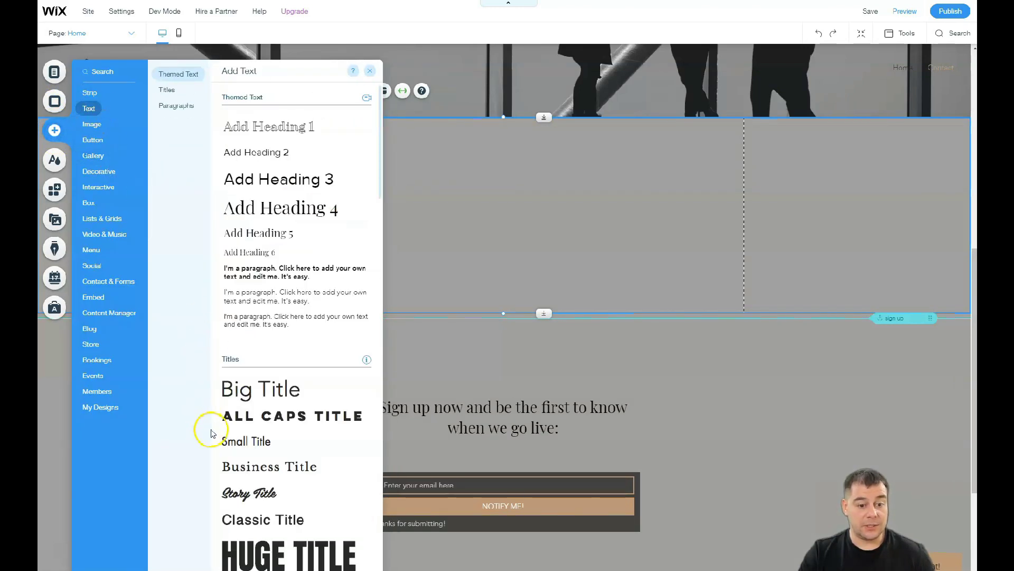
{"action": "mouse_move", "coordinate": [260, 389]}
{"action": "left_mouse_down"}
{"action": "mouse_move", "coordinate": [497, 171]}
{"action": "mouse_move", "coordinate": [446, 154]}
{"action": "mouse_move", "coordinate": [561, 153]}
{"action": "left_mouse_up"}
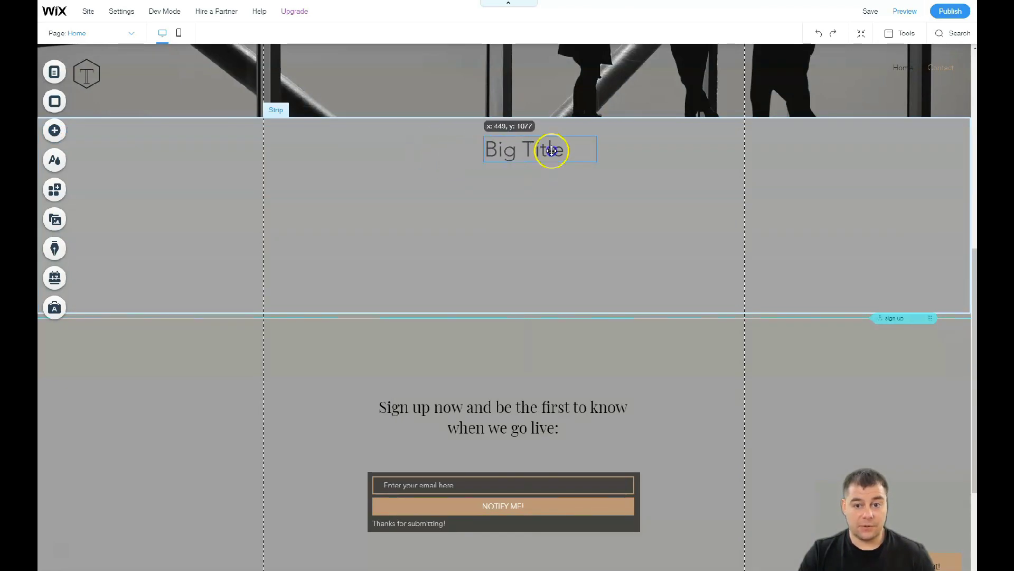
{"action": "mouse_move", "coordinate": [561, 154]}
{"action": "left_mouse_down"}
{"action": "mouse_move", "coordinate": [498, 221]}
{"action": "mouse_move", "coordinate": [513, 151]}
{"action": "left_mouse_up"}
Add the Plane Overhead single video player just under Big Title
{"action": "left_click", "coordinate": [56, 130]}
{"action": "left_click", "coordinate": [100, 233]}
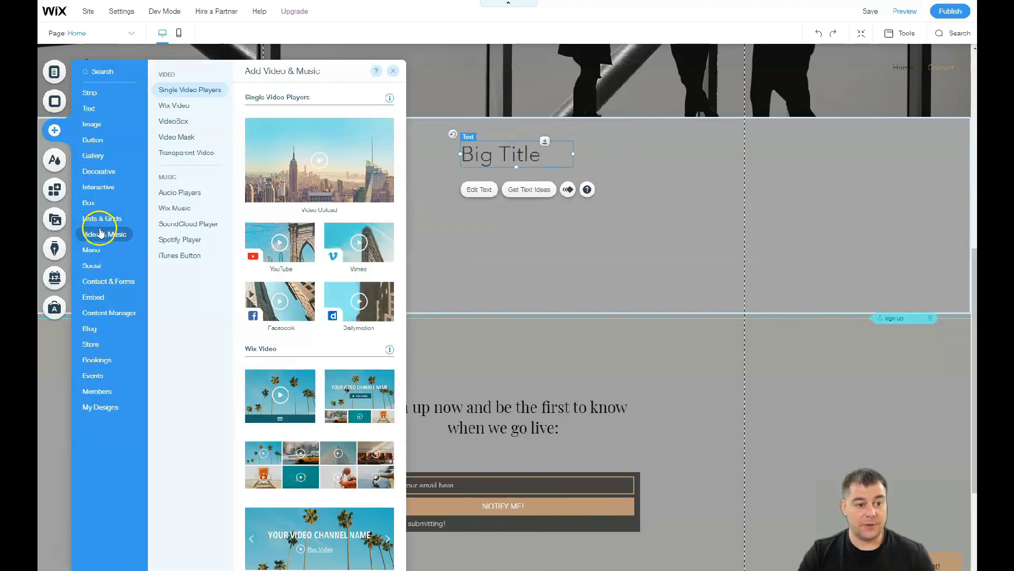
{"action": "mouse_move", "coordinate": [472, 247]}
{"action": "left_mouse_down"}
{"action": "mouse_move", "coordinate": [526, 232]}
{"action": "mouse_move", "coordinate": [504, 234]}
{"action": "left_mouse_up"}
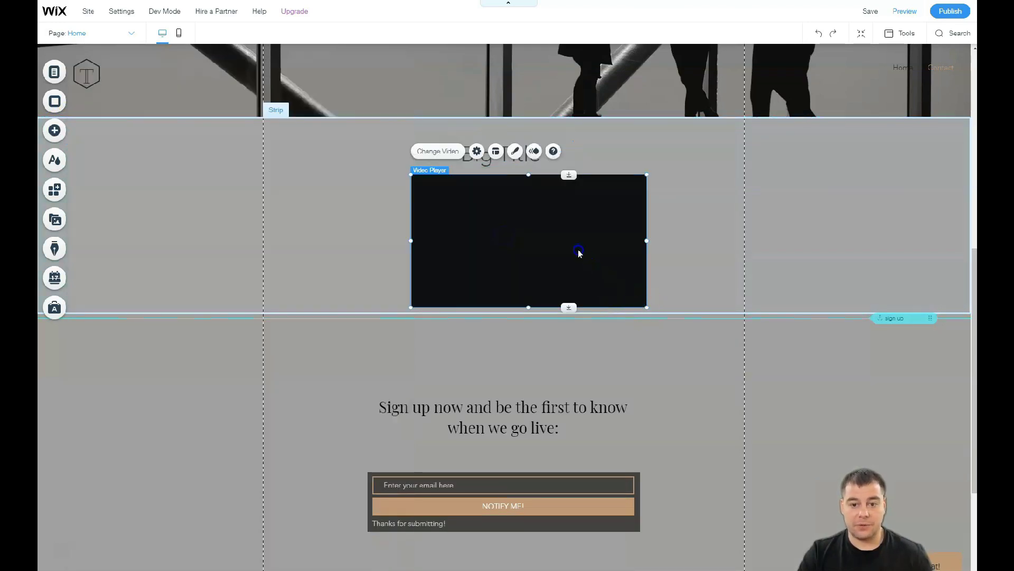
{"action": "mouse_move", "coordinate": [479, 202]}
{"action": "left_mouse_down"}
{"action": "mouse_move", "coordinate": [470, 195]}
{"action": "mouse_move", "coordinate": [481, 195]}
{"action": "left_mouse_up"}
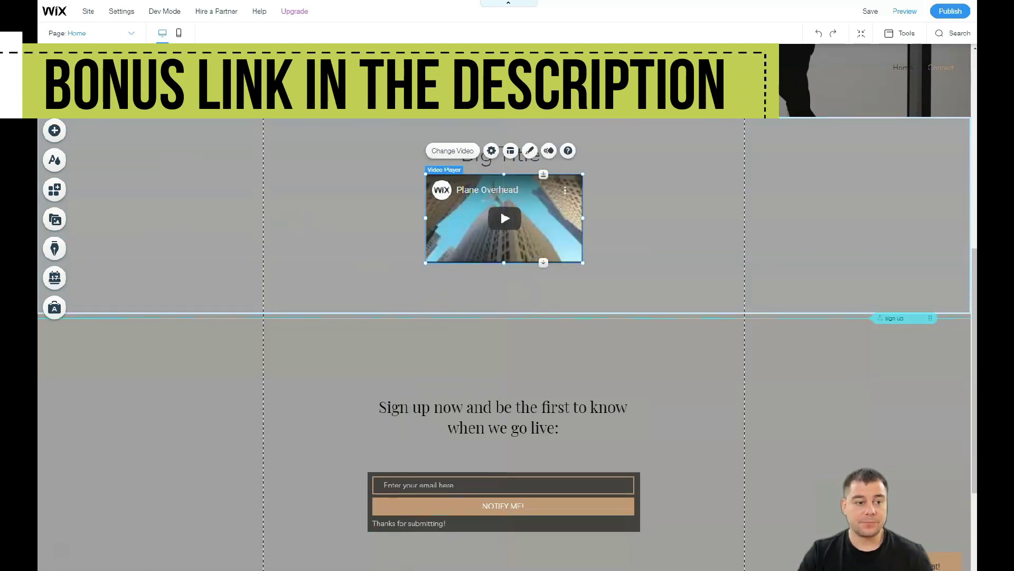
Add a plain button below the video in the grey strip
{"action": "left_click", "coordinate": [55, 130]}
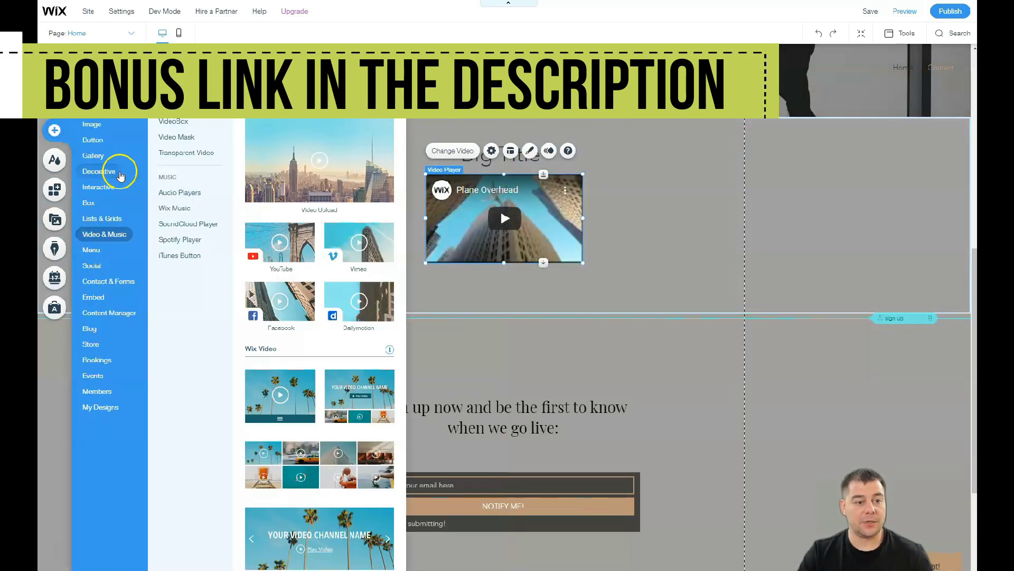
{"action": "left_click", "coordinate": [92, 141]}
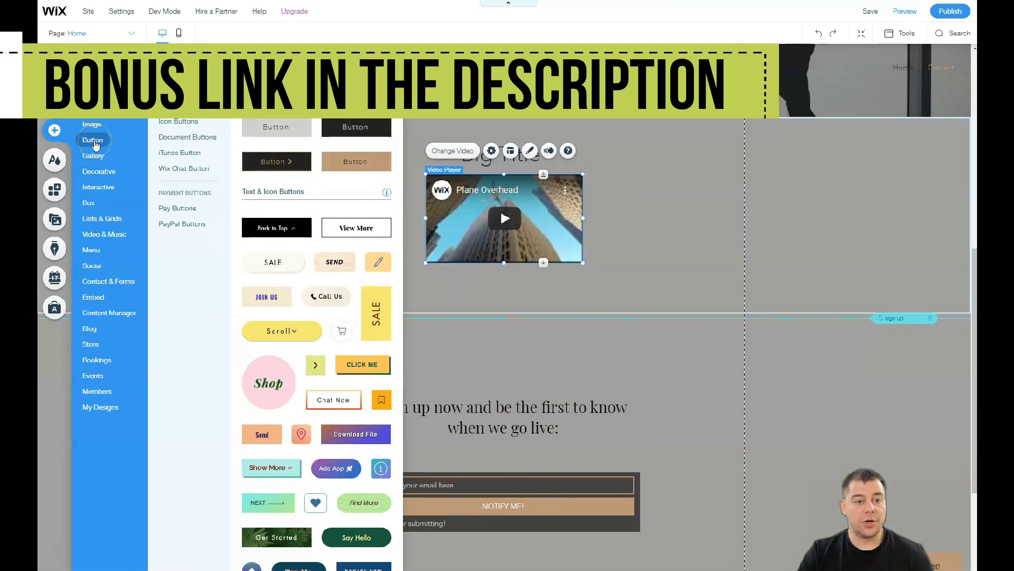
{"action": "left_click_drag", "start_coordinate": [467, 279], "coordinate": [504, 293]}
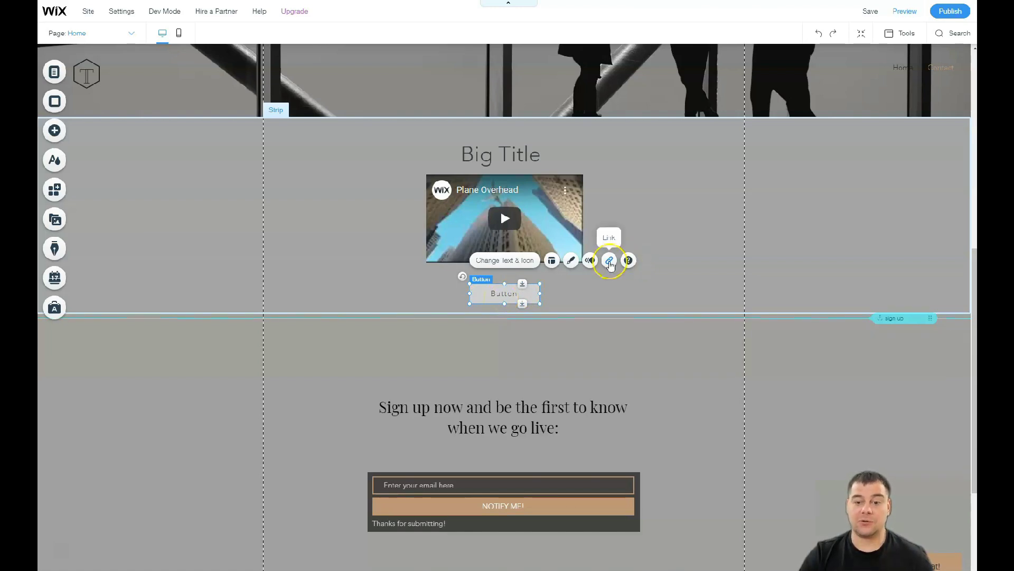
{"action": "left_click", "coordinate": [609, 260]}
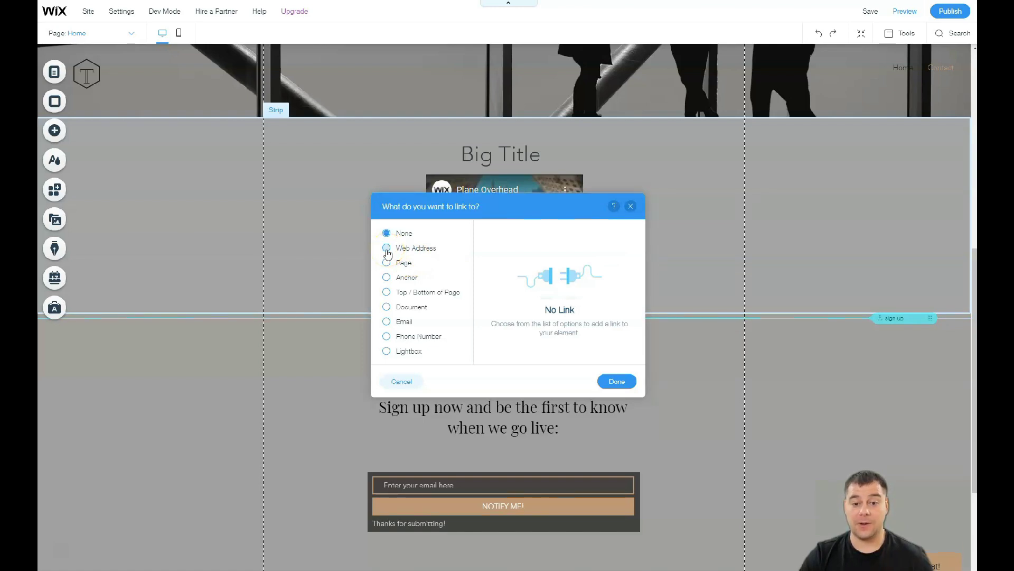
{"action": "left_click", "coordinate": [386, 321]}
{"action": "left_click", "coordinate": [387, 337]}
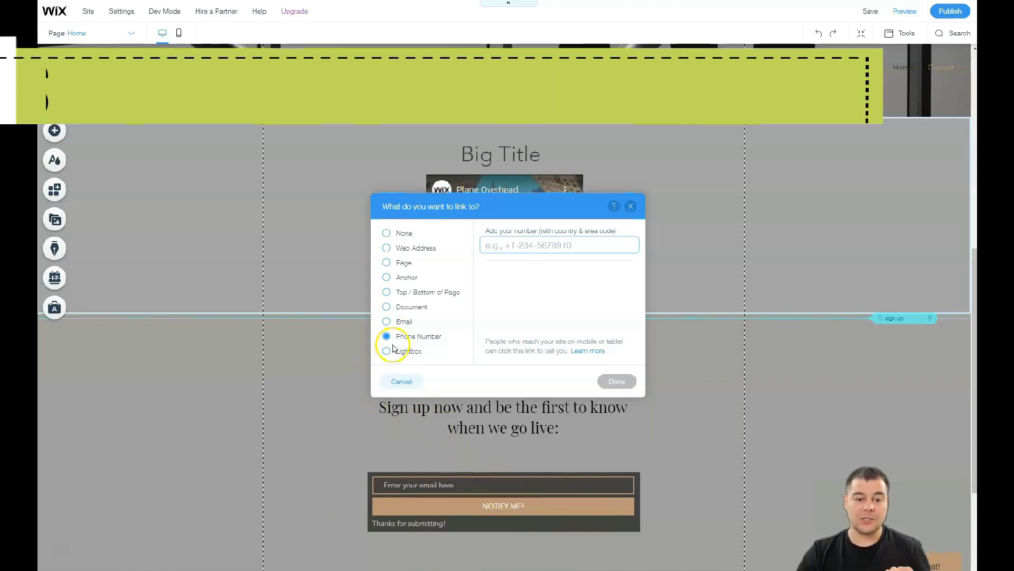
{"action": "left_click", "coordinate": [386, 321]}
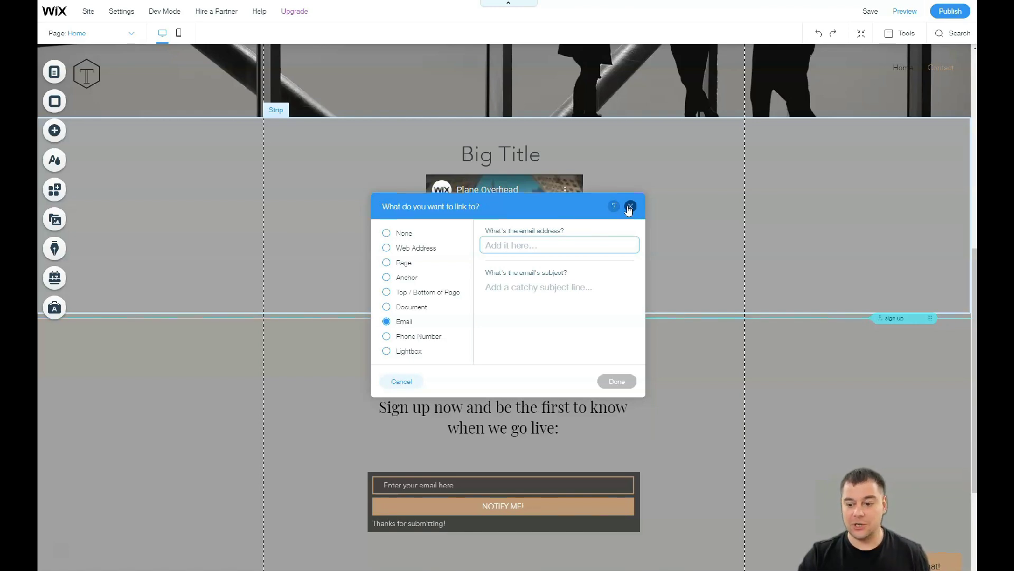
{"action": "left_click", "coordinate": [631, 207]}
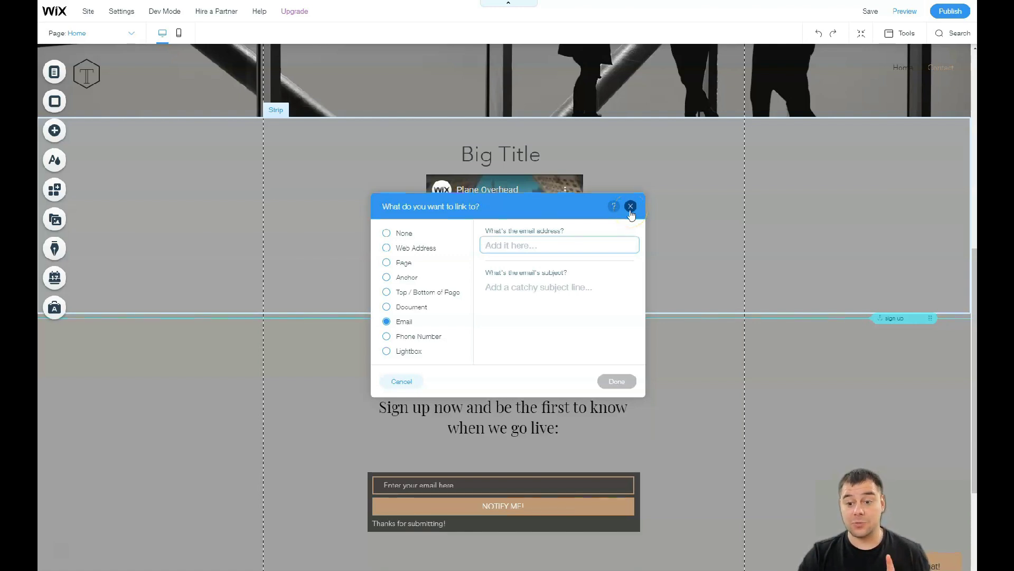
{"action": "left_click", "coordinate": [403, 322]}
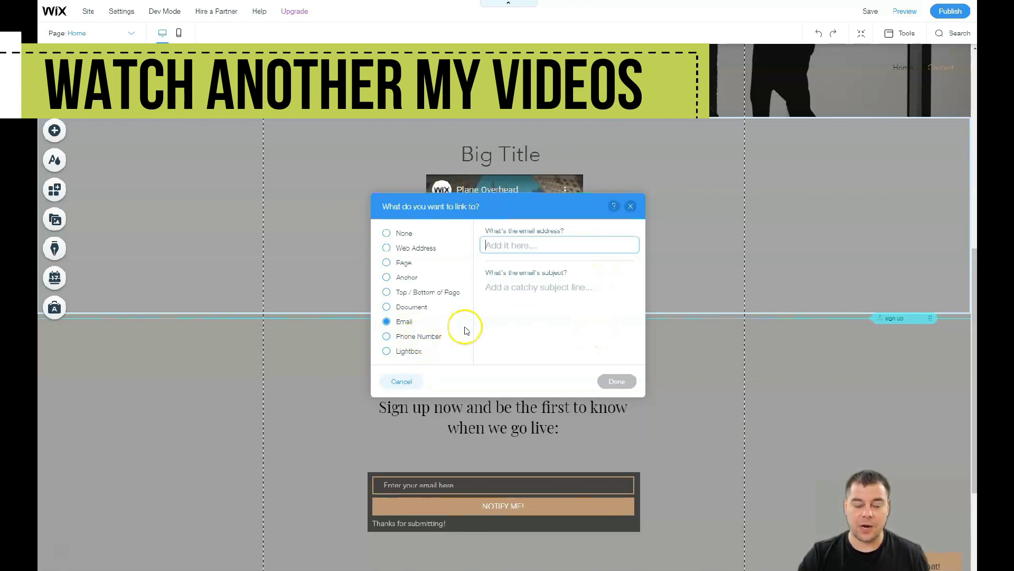
{"action": "left_click", "coordinate": [631, 209]}
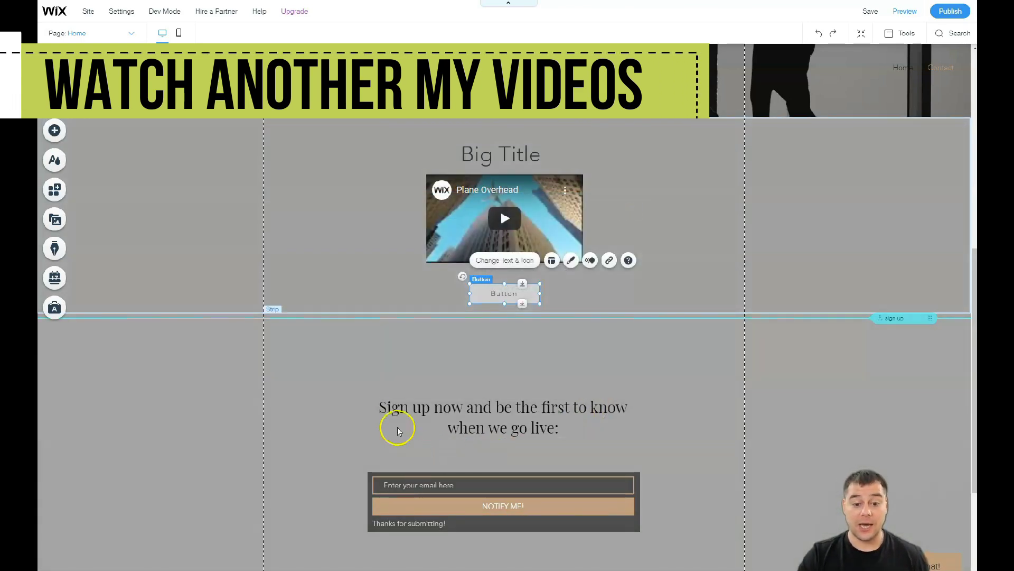
{"action": "scroll", "coordinate": [508, 420], "scroll_direction": "down", "scroll_amount": 3}
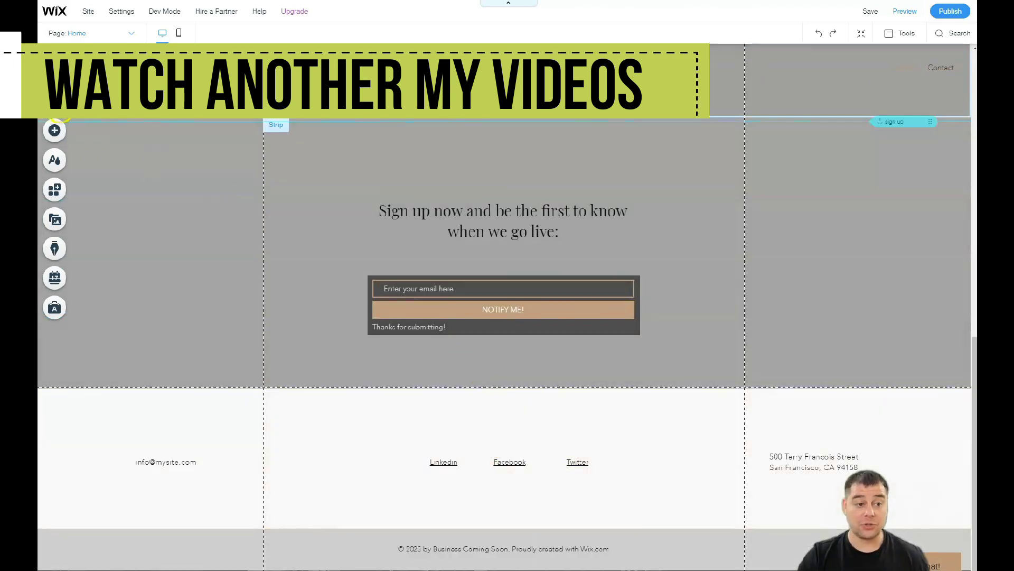
{"action": "left_click", "coordinate": [54, 130]}
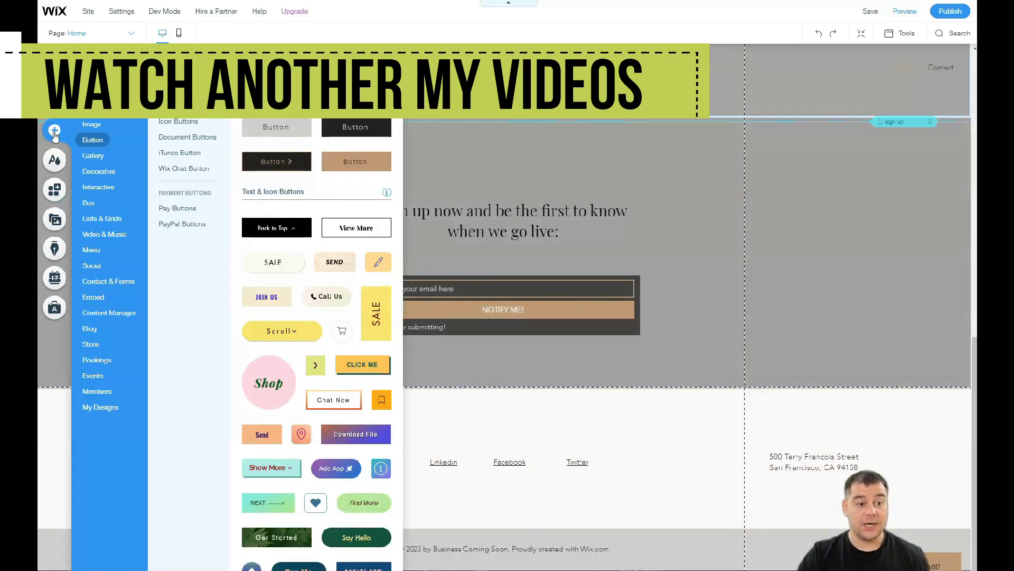
{"action": "left_click", "coordinate": [110, 281]}
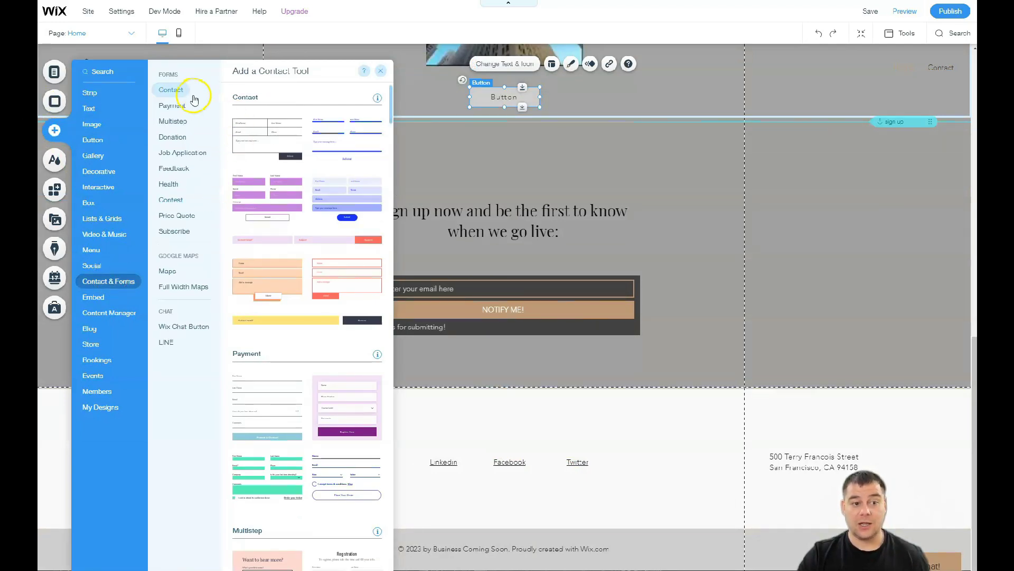
{"action": "left_click", "coordinate": [171, 105]}
{"action": "left_click", "coordinate": [172, 137]}
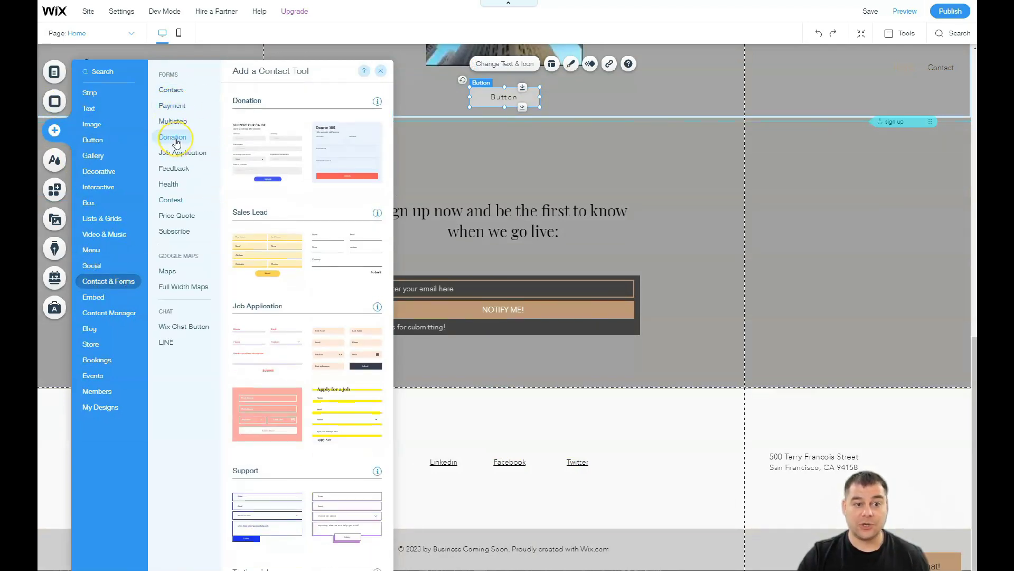
{"action": "left_click", "coordinate": [183, 153]}
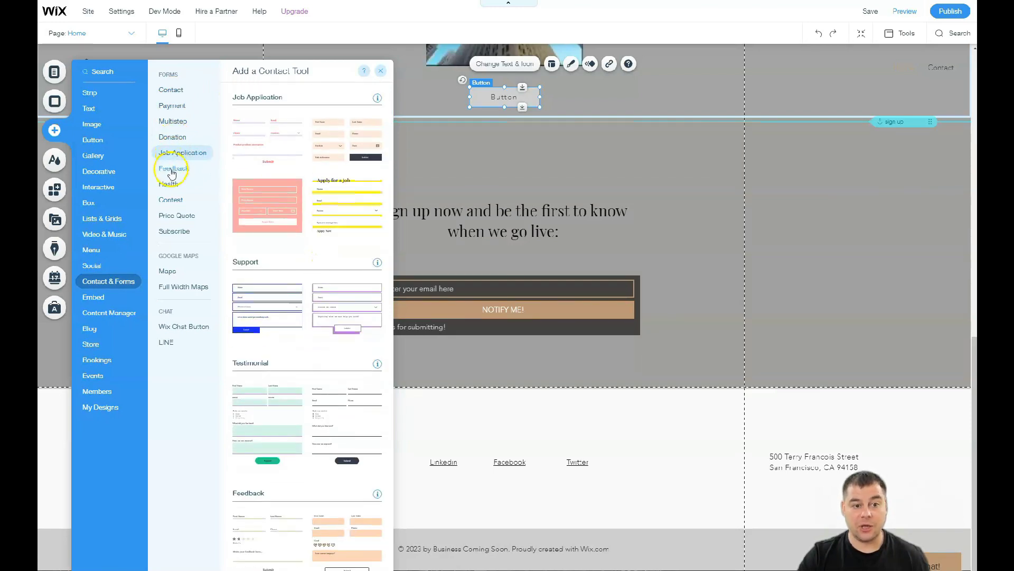
{"action": "left_click", "coordinate": [170, 200]}
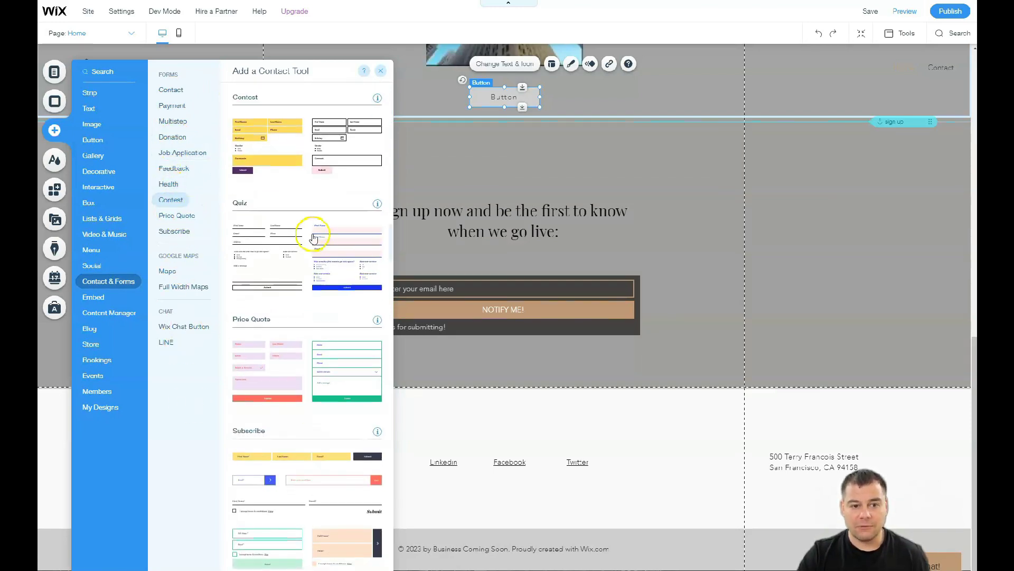
{"action": "left_click", "coordinate": [382, 74]}
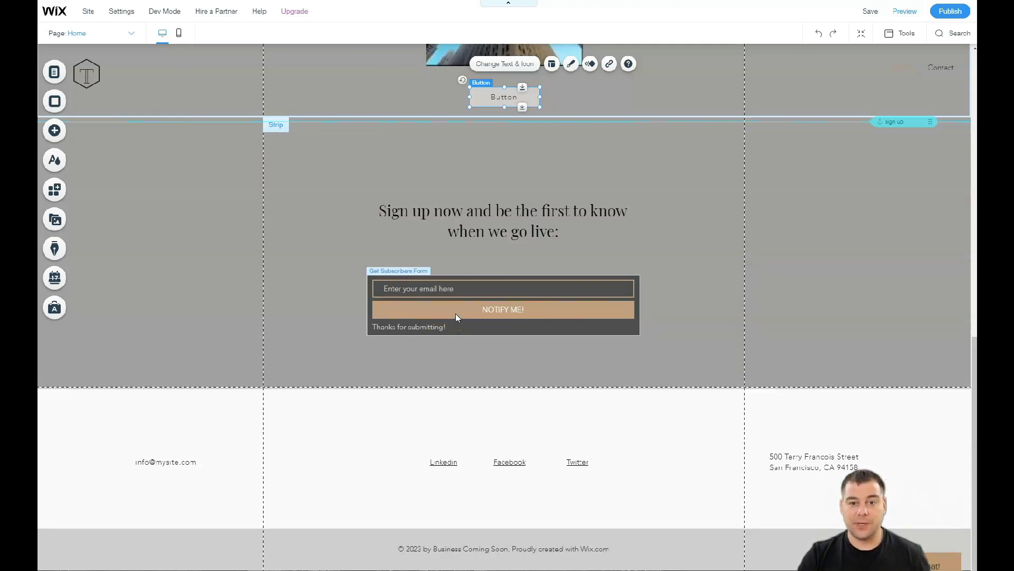
{"action": "scroll", "coordinate": [501, 159], "scroll_direction": "up", "scroll_amount": 3}
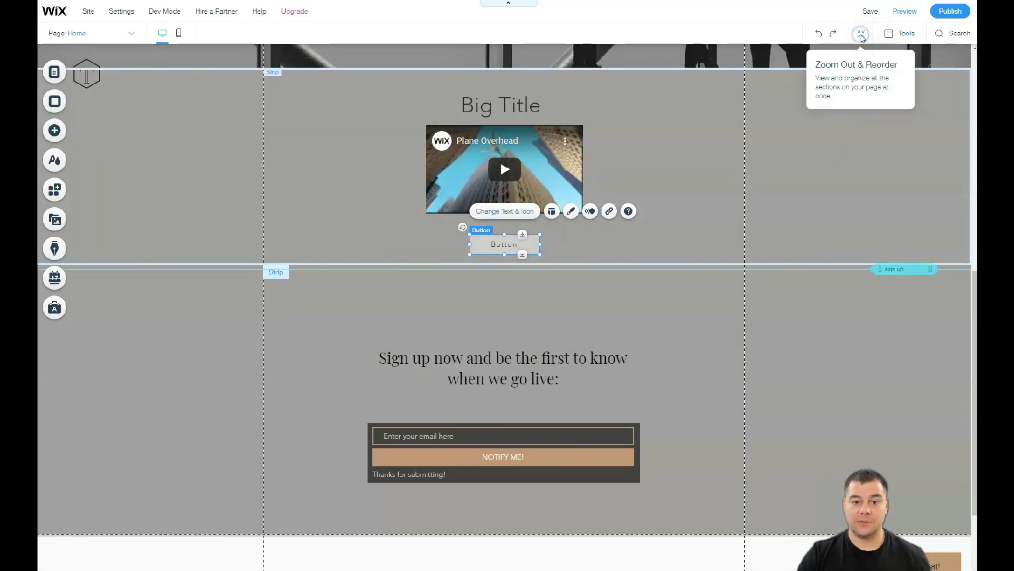
Delete the Big Title, video and button strip from the Zoom Out overview, then exit that mode
{"action": "left_click", "coordinate": [861, 36]}
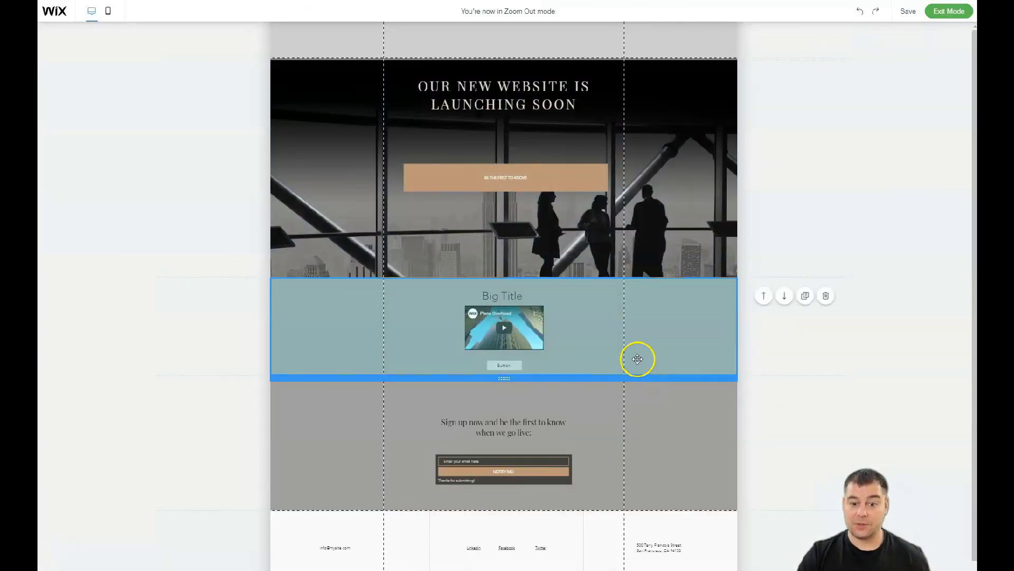
{"action": "left_click", "coordinate": [826, 297]}
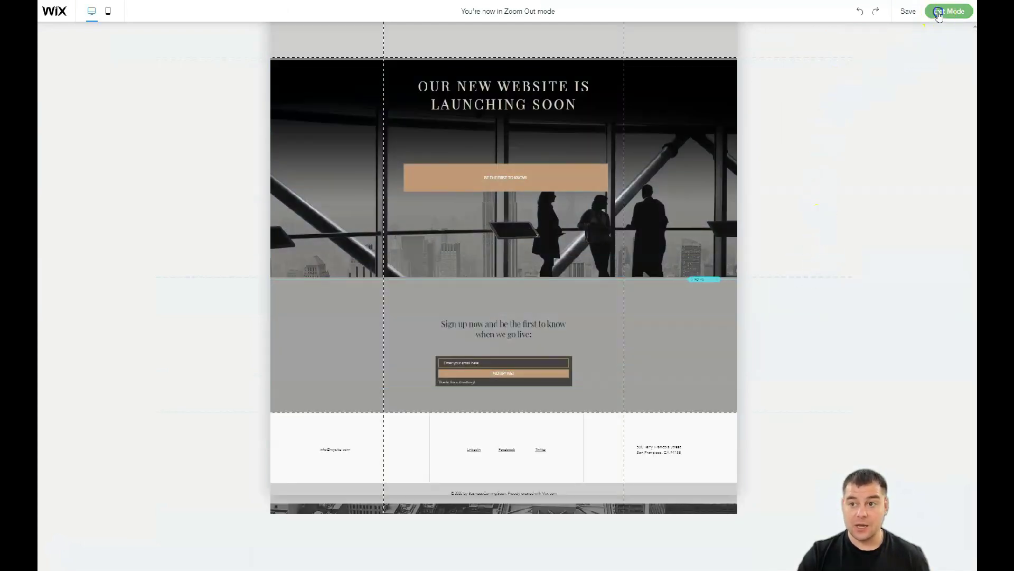
{"action": "left_click", "coordinate": [944, 11]}
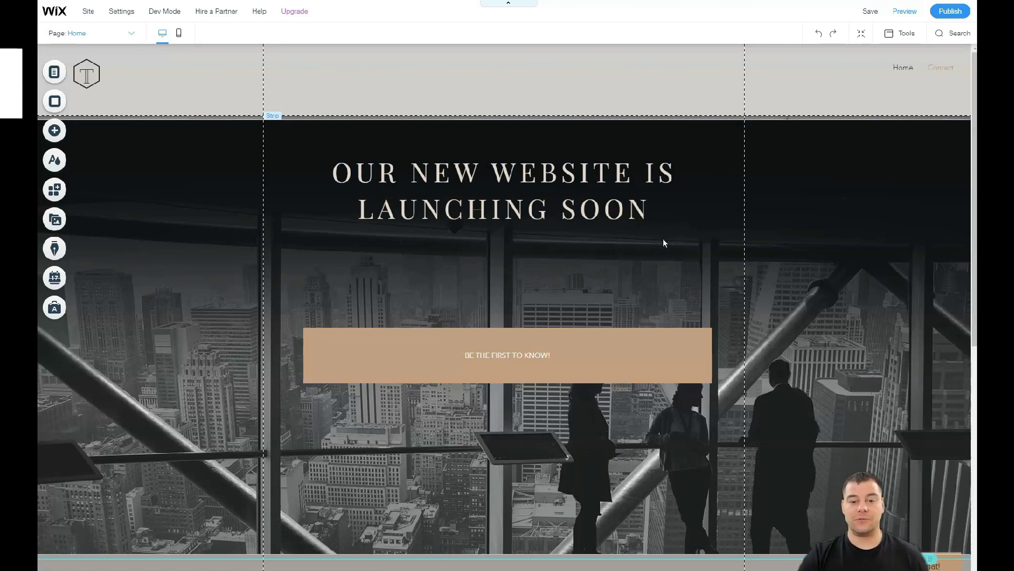
{"action": "scroll", "coordinate": [663, 239], "scroll_direction": "down", "scroll_amount": 3}
{"action": "scroll", "coordinate": [663, 238], "scroll_direction": "down", "scroll_amount": 2}
{"action": "scroll", "coordinate": [664, 239], "scroll_direction": "up", "scroll_amount": 6}
{"action": "scroll", "coordinate": [666, 245], "scroll_direction": "down", "scroll_amount": 3}
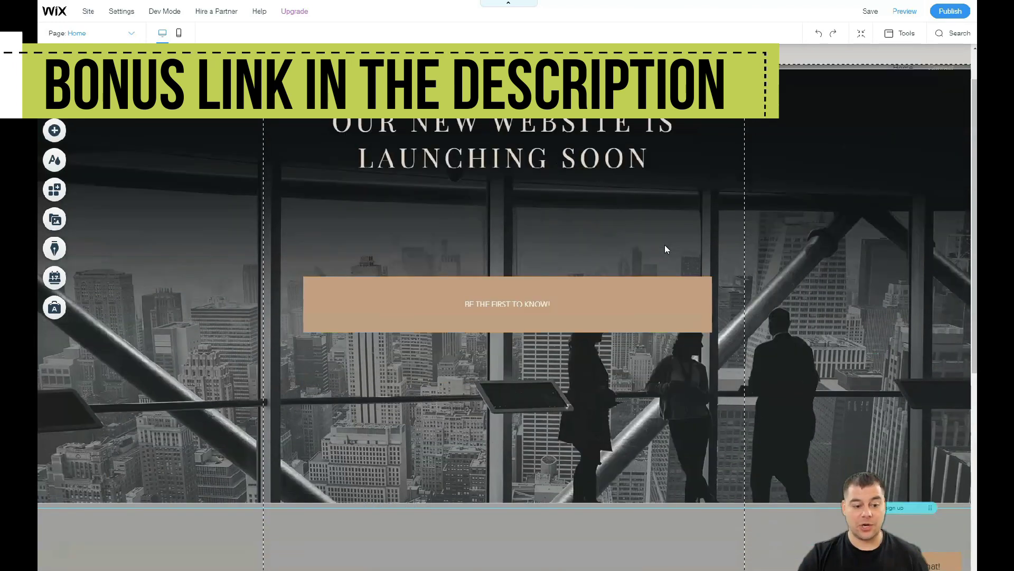
{"action": "scroll", "coordinate": [666, 244], "scroll_direction": "down", "scroll_amount": 2}
{"action": "scroll", "coordinate": [666, 245], "scroll_direction": "up", "scroll_amount": 5}
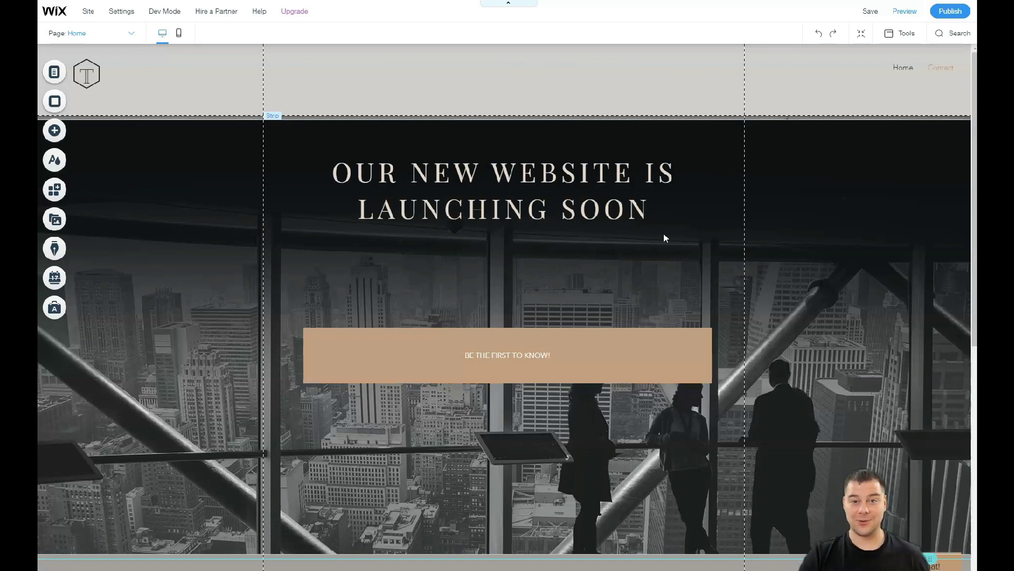
{"action": "left_click", "coordinate": [652, 220]}
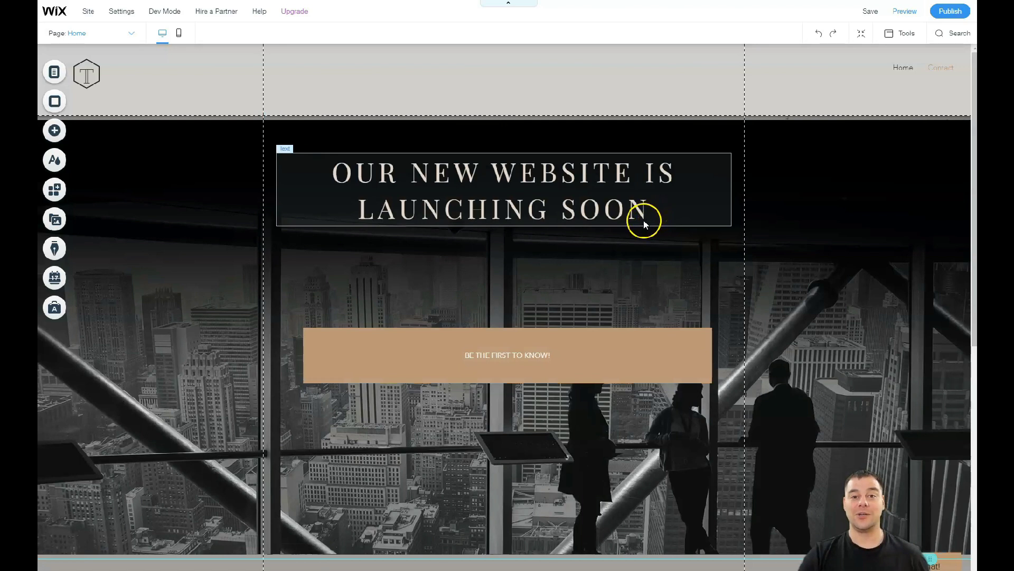